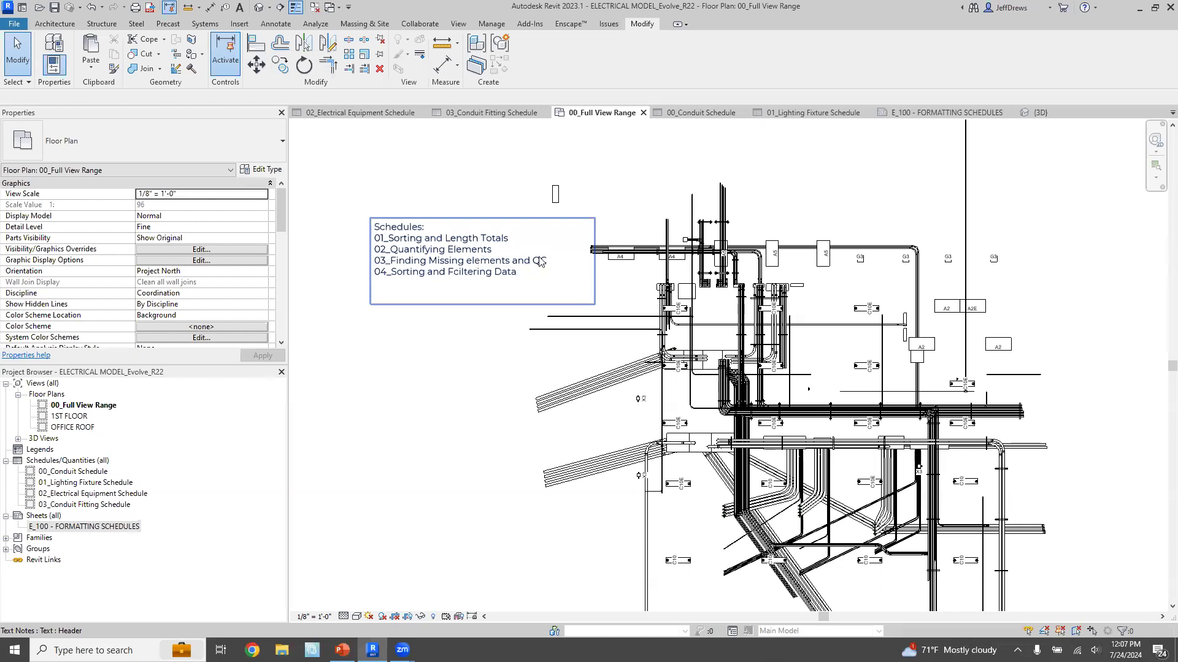
# - Examine the electrical model in the default 3D view and close that view to return to the floor plan
pyautogui.scroll(-2, 740, 270)
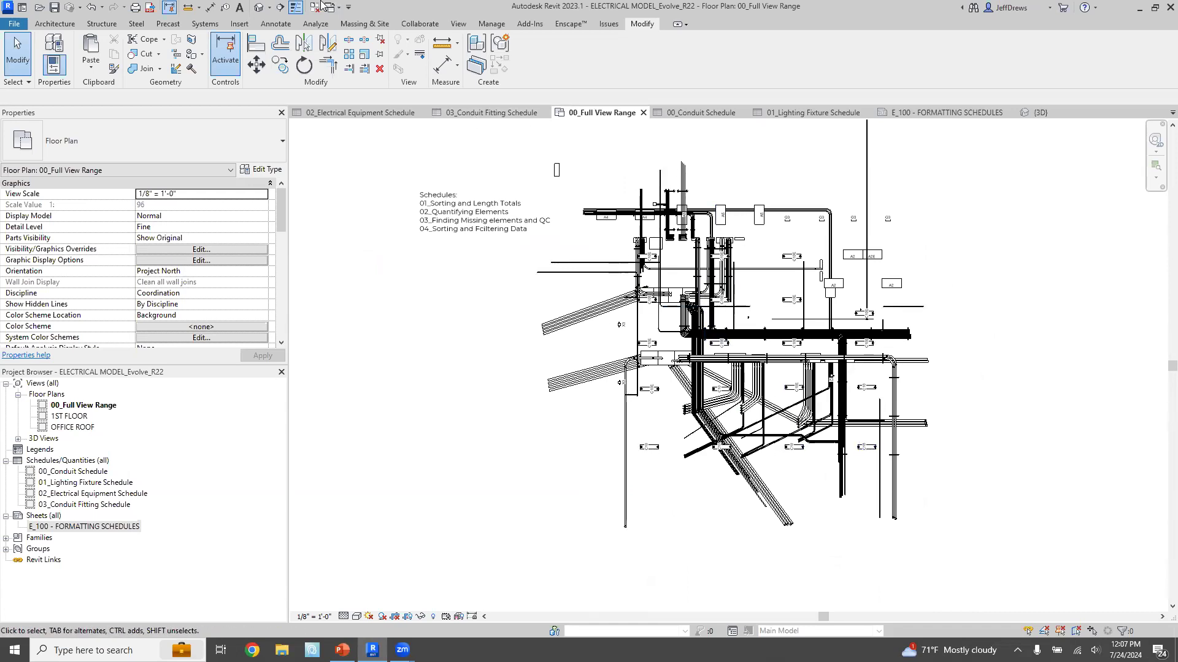
pyautogui.click(259, 7)
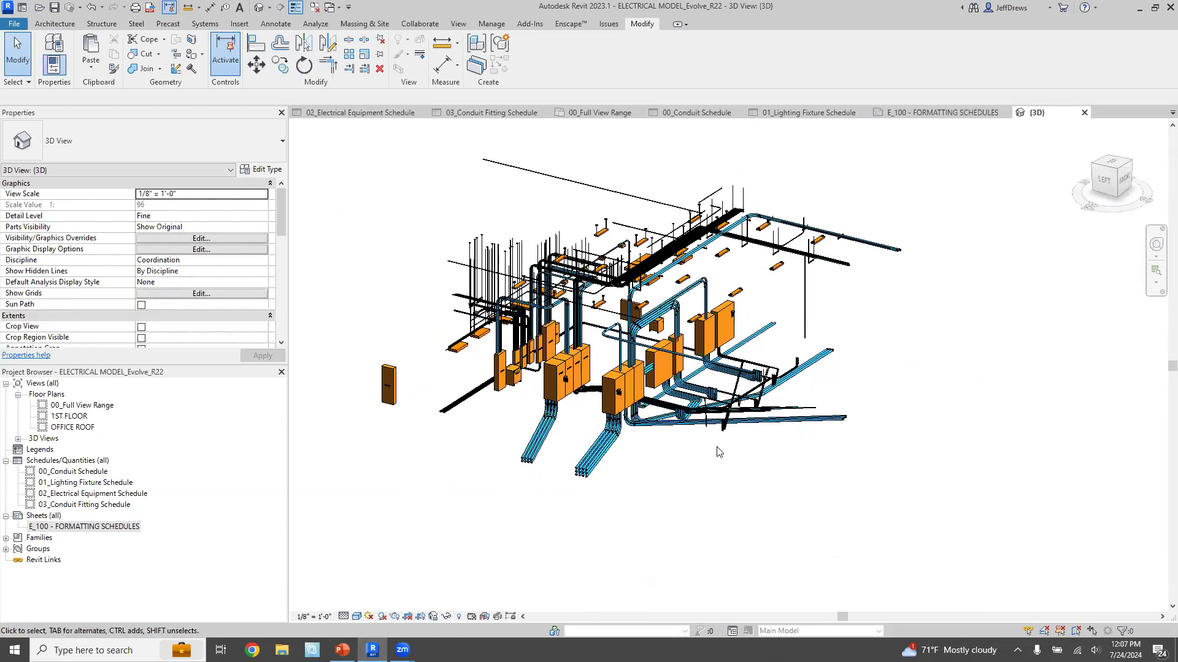
pyautogui.scroll(4, 577, 286)
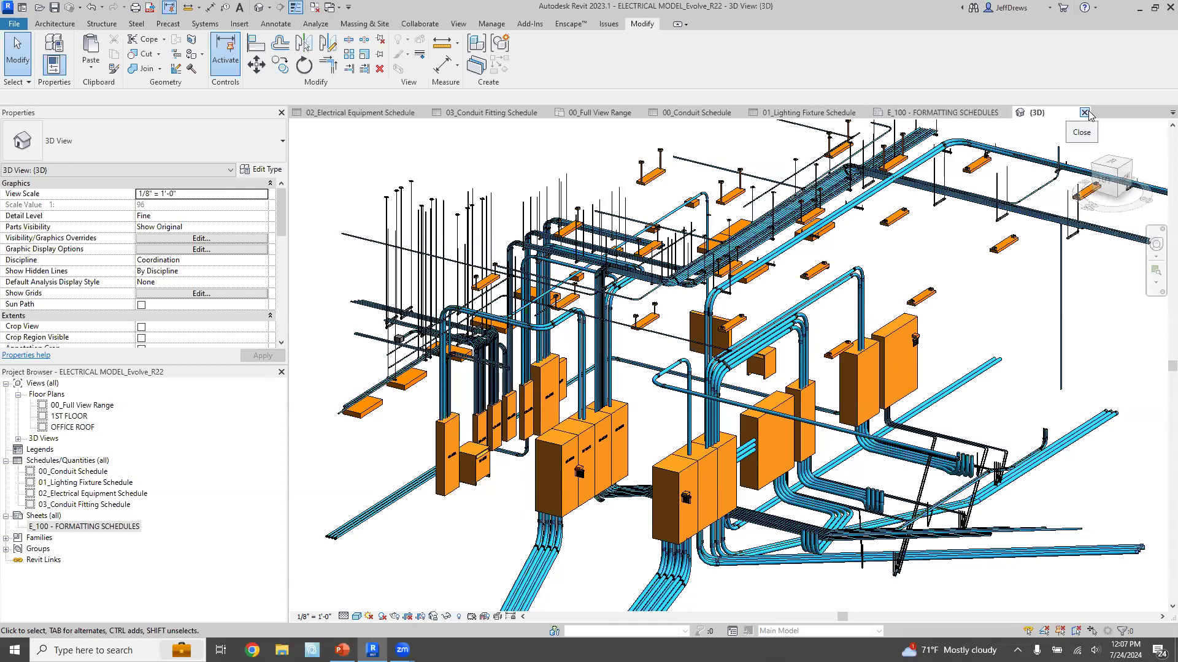
pyautogui.click(1084, 113)
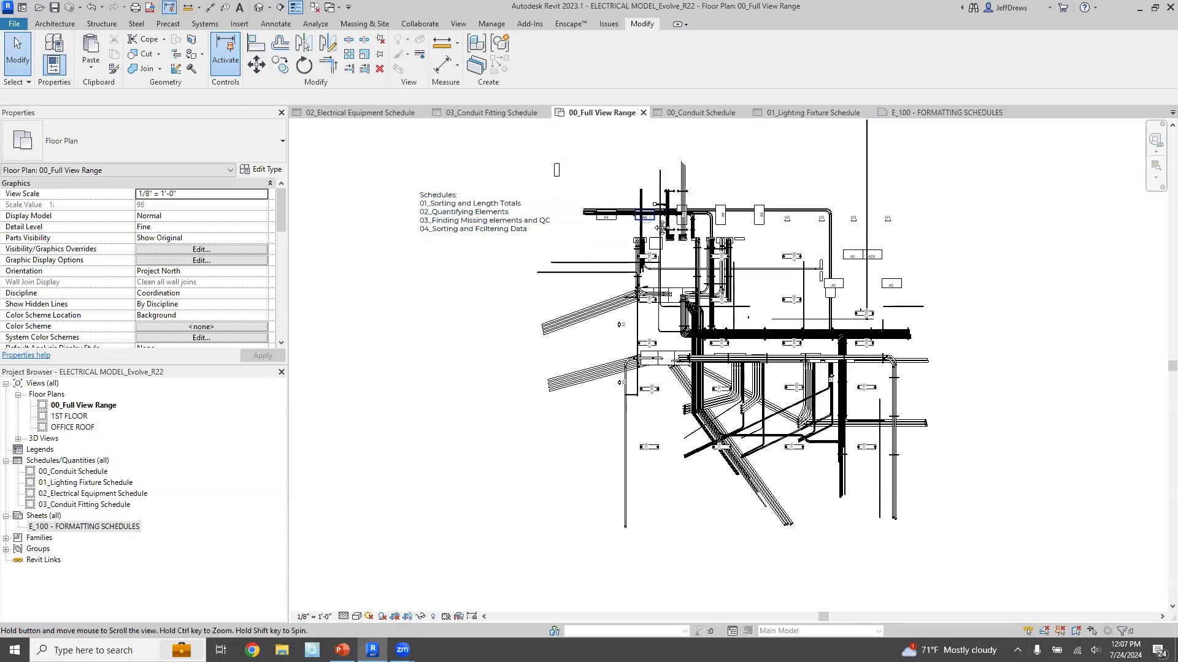
pyautogui.moveTo(657, 217); pyautogui.dragTo(639, 216, button='middle')
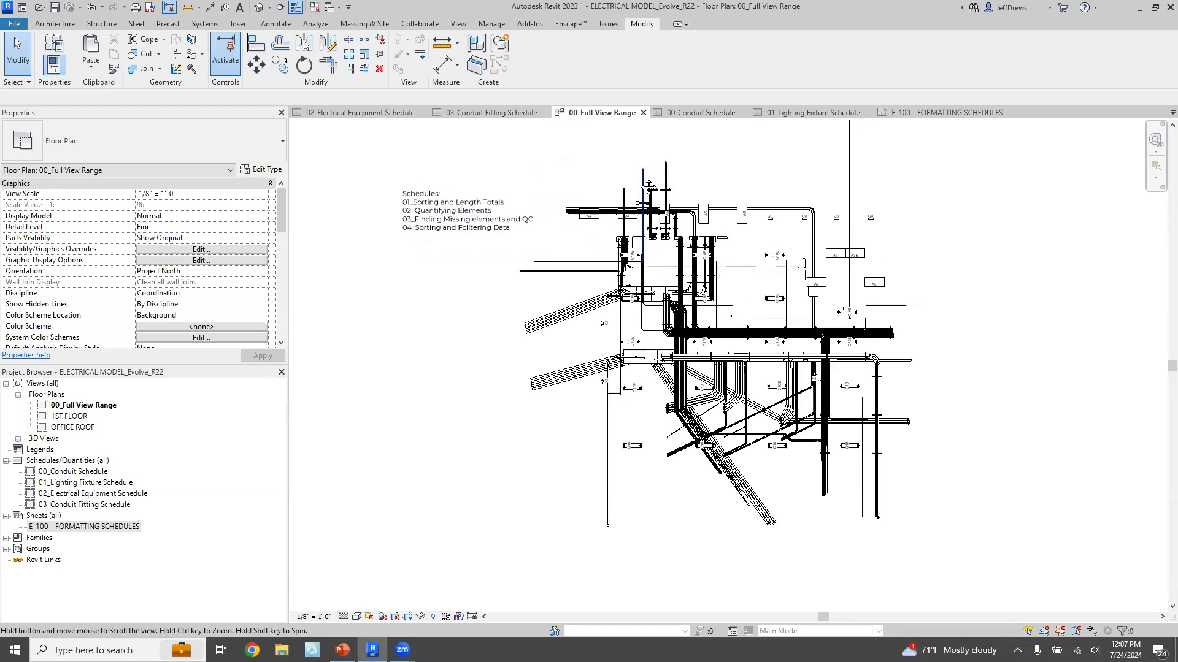
pyautogui.moveTo(638, 219); pyautogui.dragTo(630, 233, button='middle')
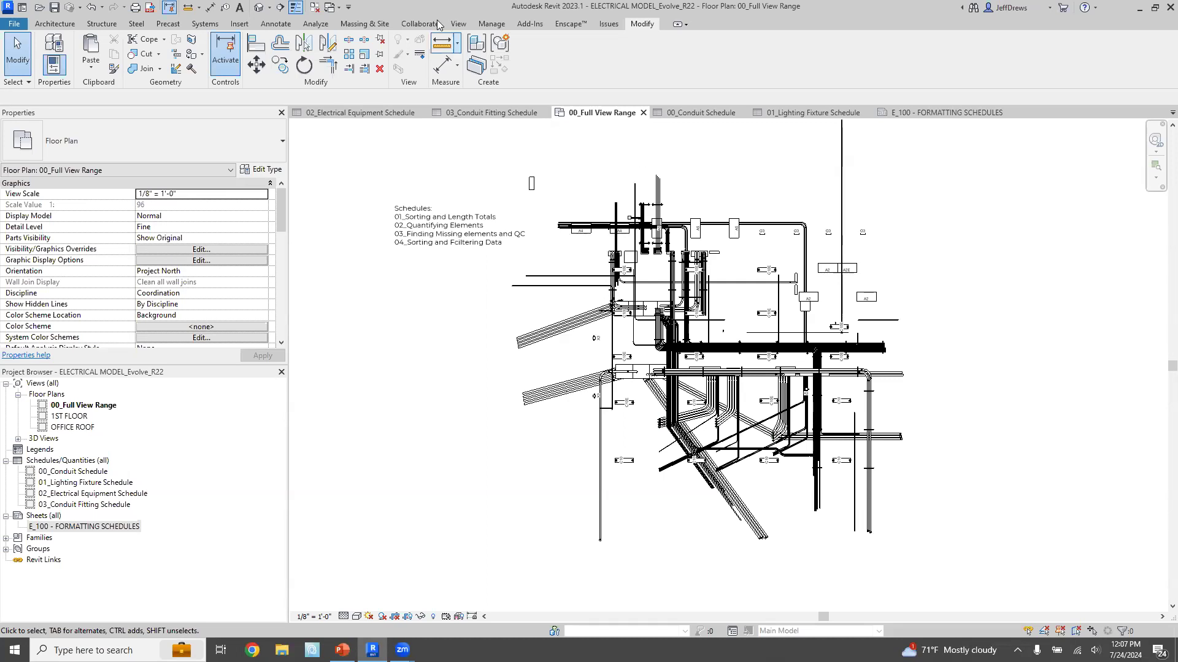
pyautogui.click(458, 24)
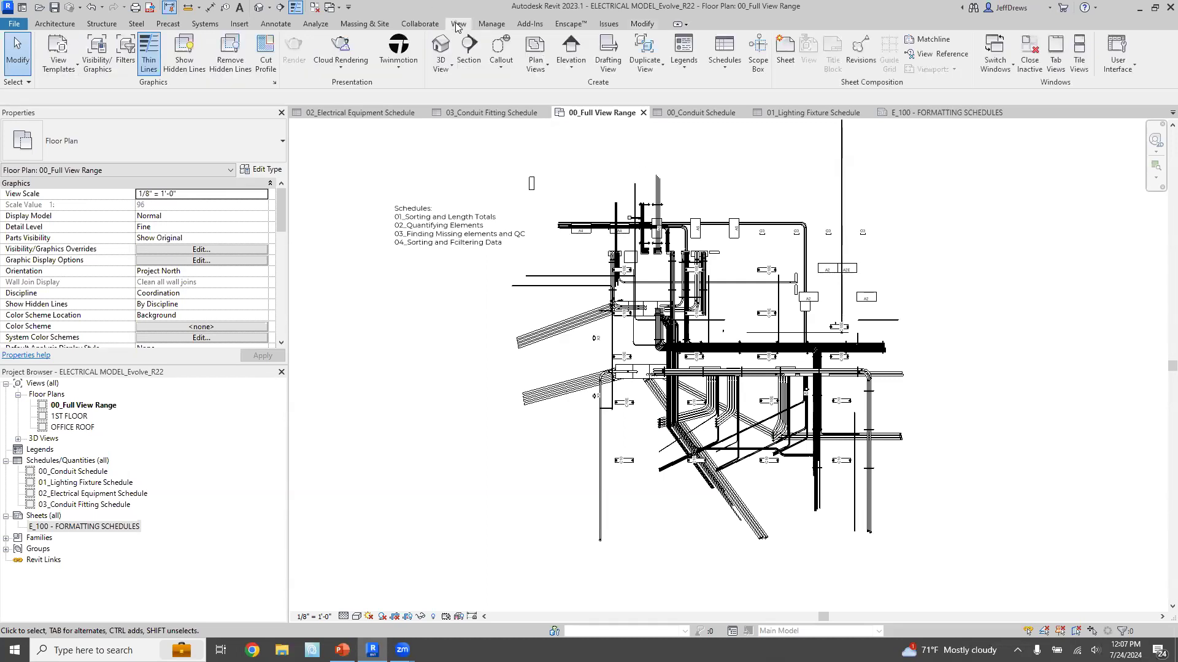
pyautogui.click(719, 59)
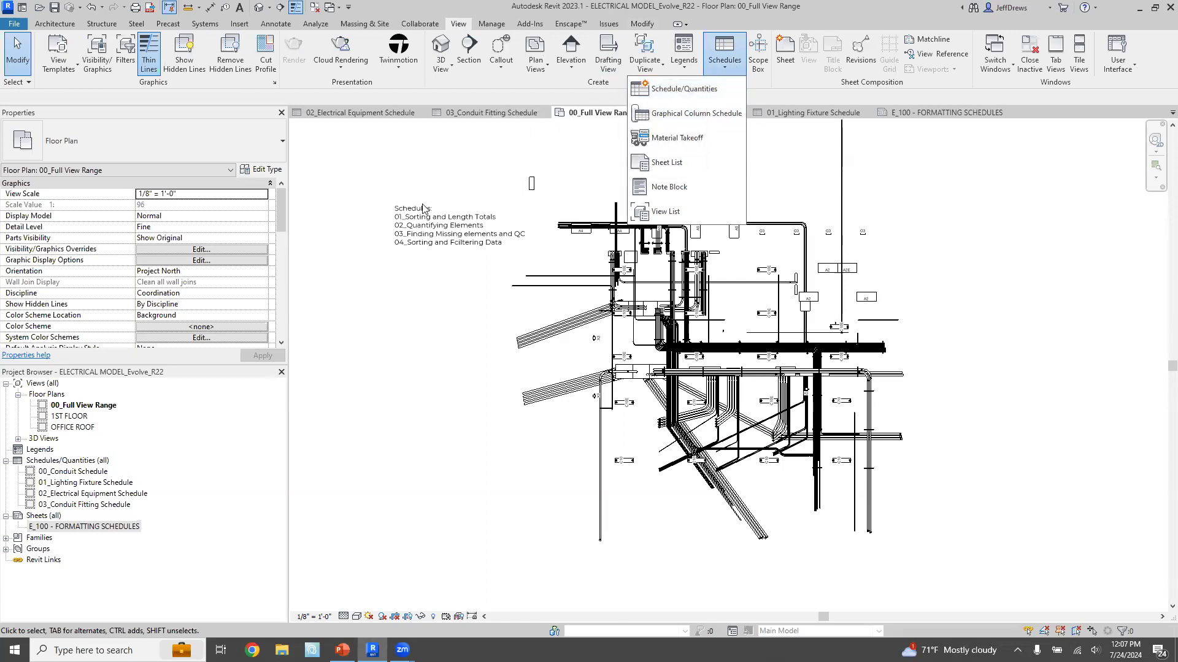
pyautogui.click(453, 367)
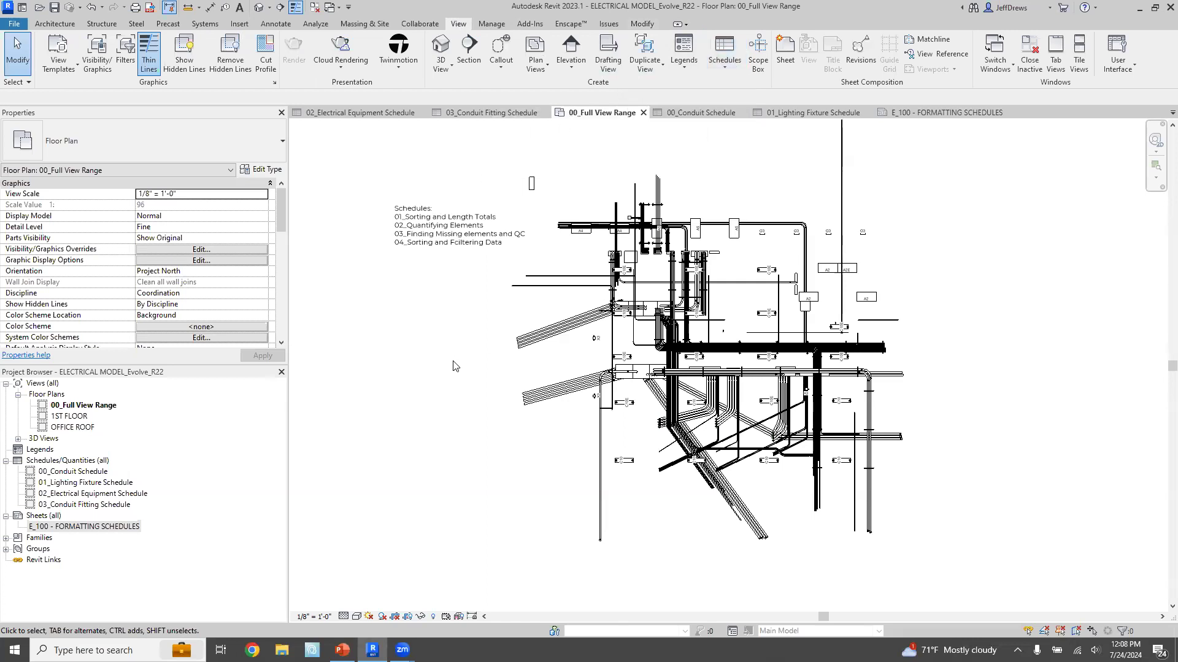
# - Open the 00_Conduit Schedule and review its available and scheduled fields without changing them
pyautogui.doubleClick(73, 473)
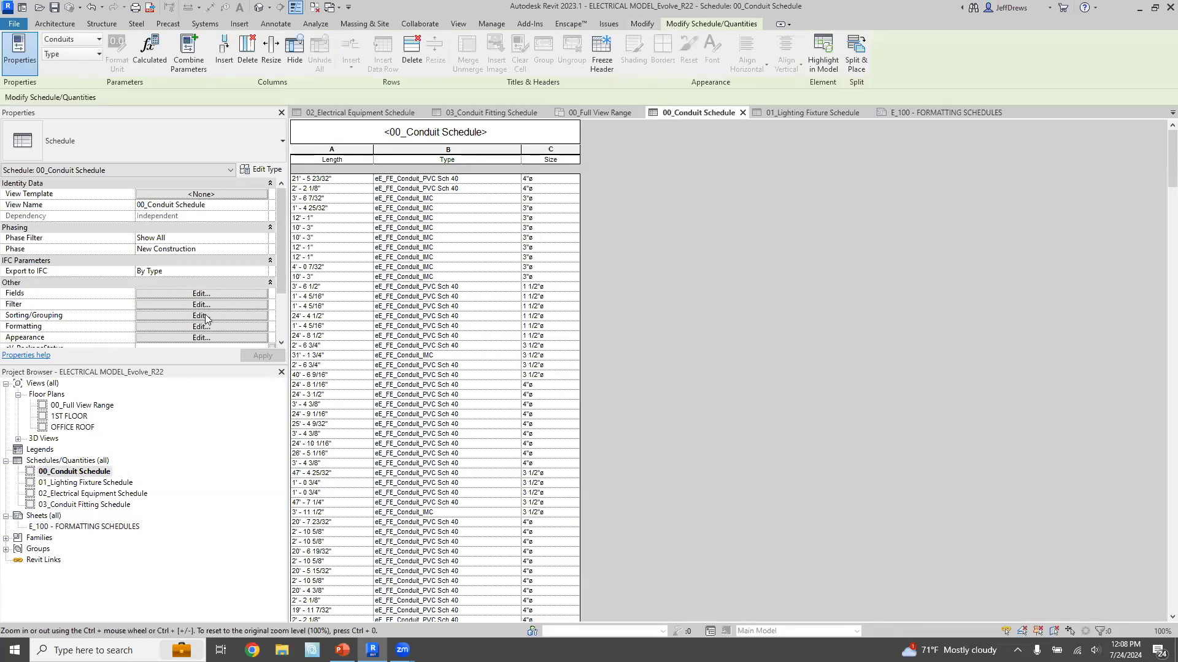
pyautogui.click(224, 295)
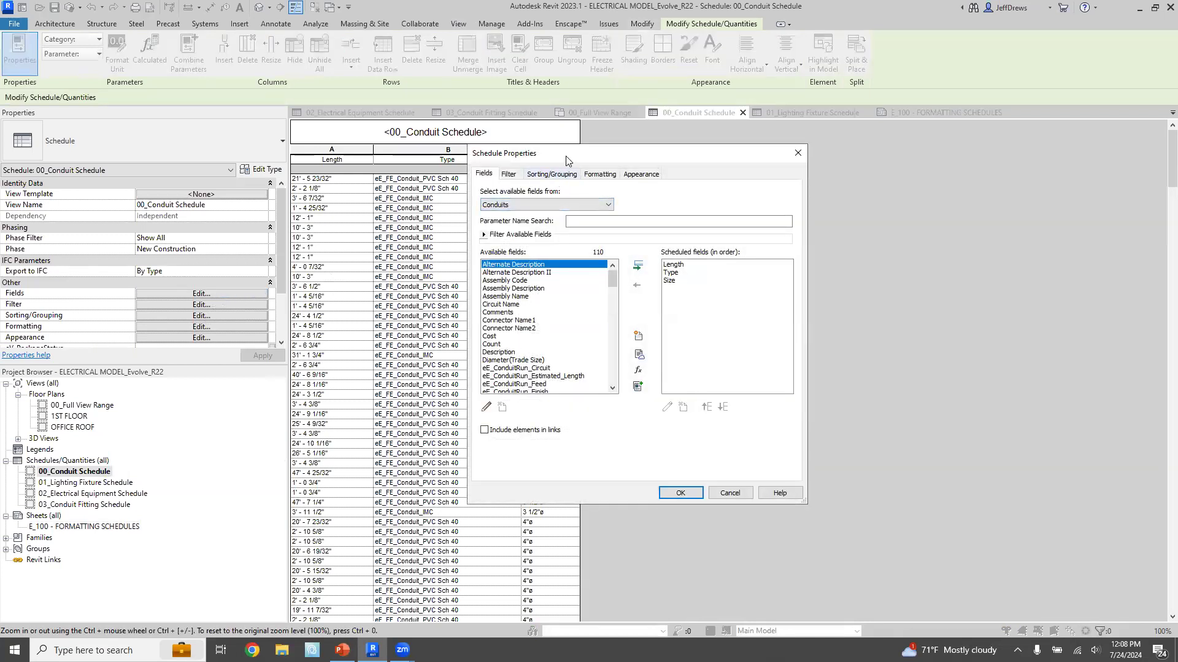
pyautogui.moveTo(559, 161); pyautogui.dragTo(710, 161)
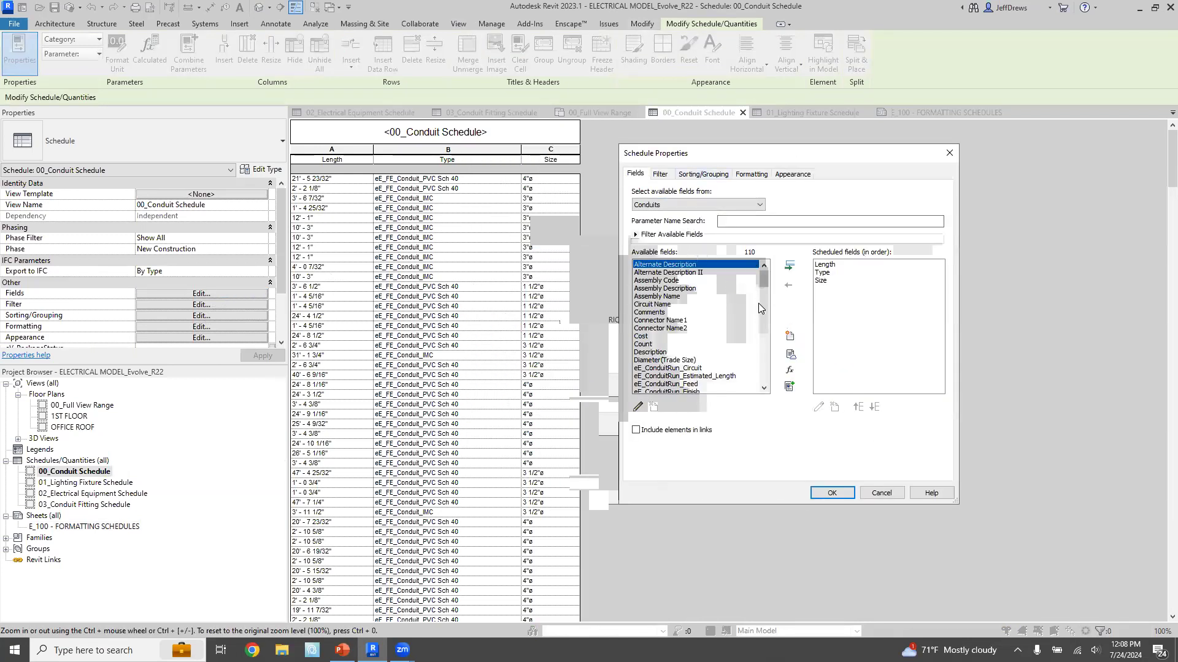
pyautogui.click(879, 493)
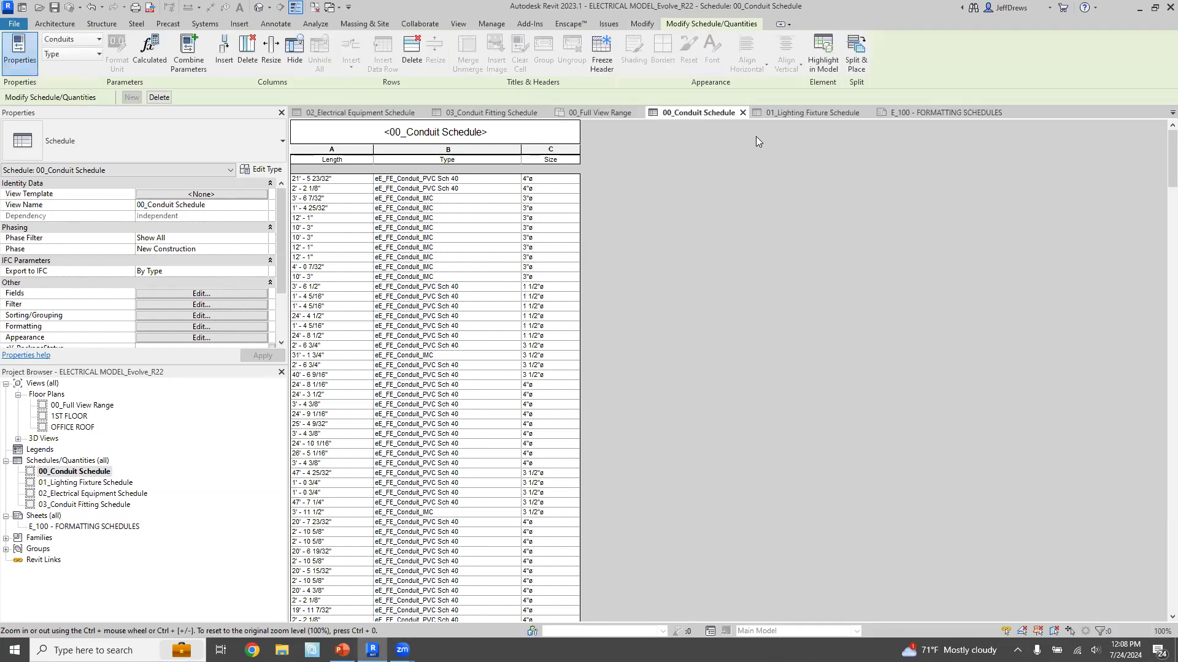
# - Inspect the type, diameter and other properties of one sloped PVC Sch 40 conduit in the 00_Full View Range floor plan
pyautogui.click(572, 115)
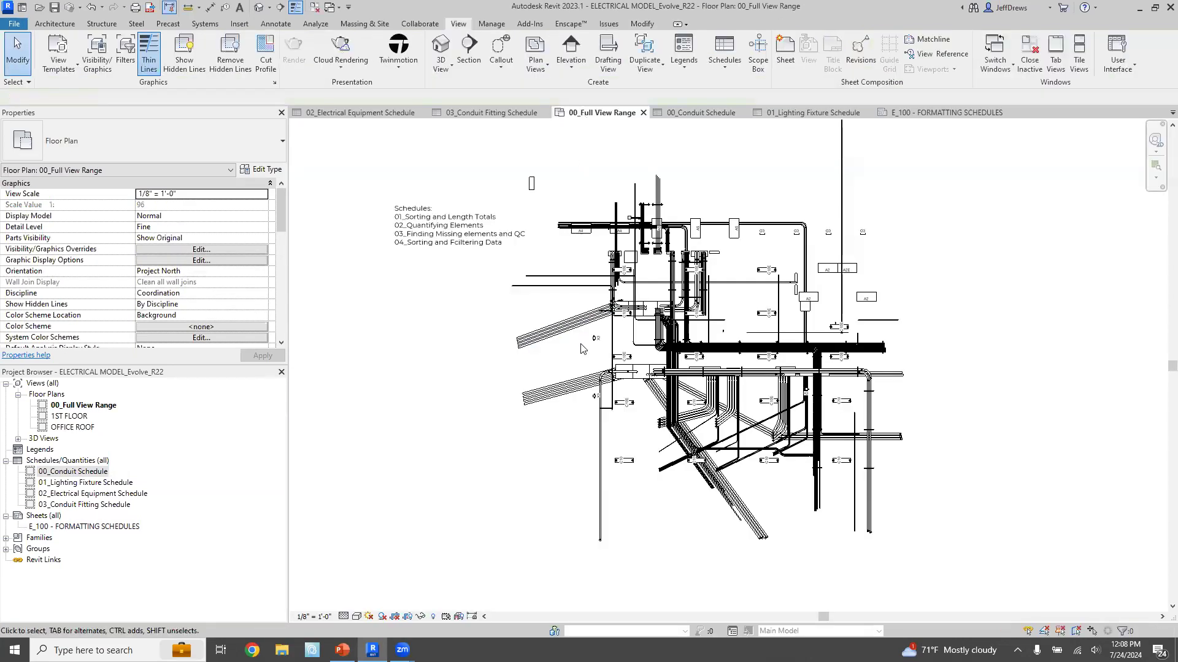
pyautogui.scroll(4, 580, 350)
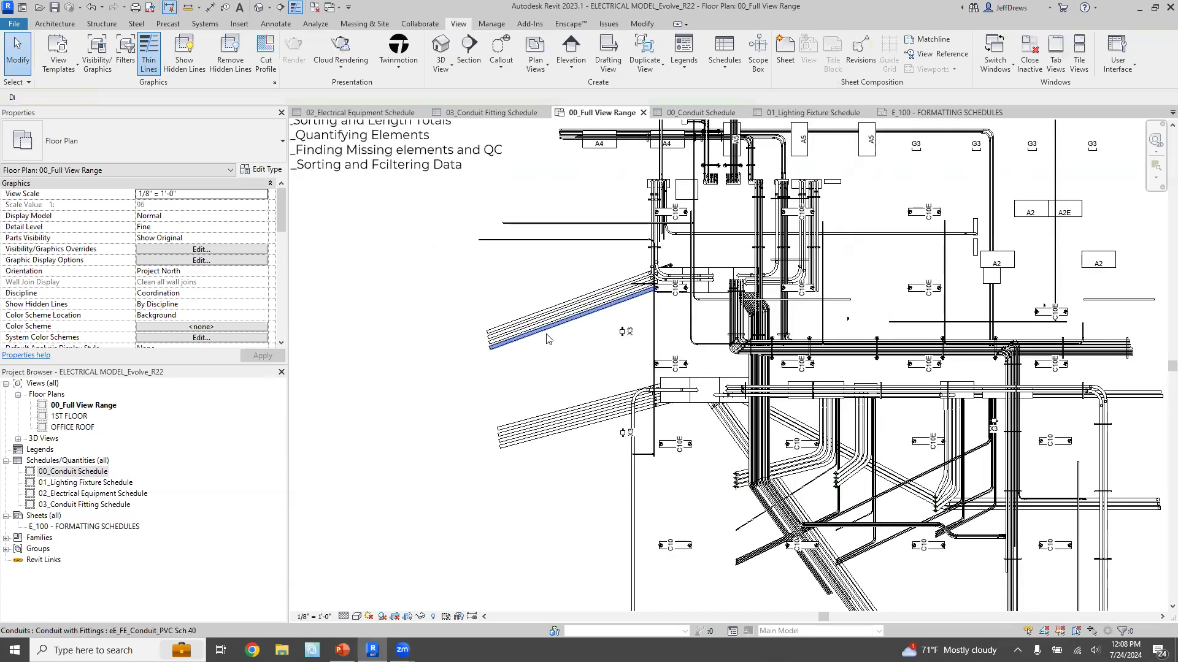
pyautogui.click(539, 319)
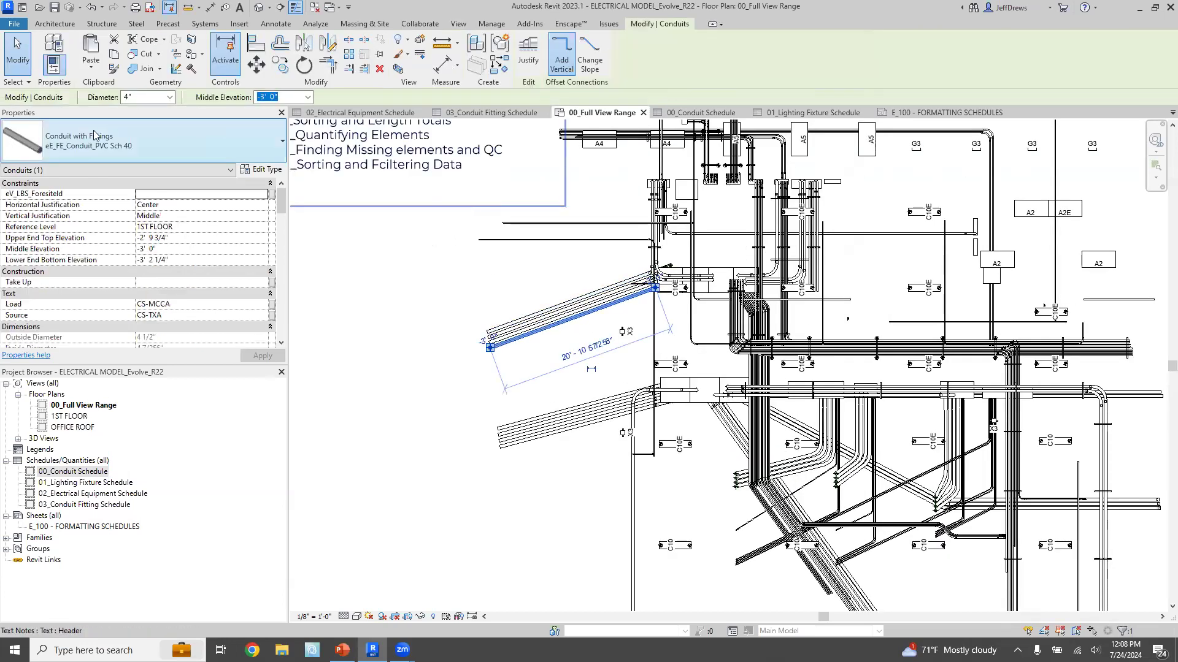
pyautogui.click(57, 135)
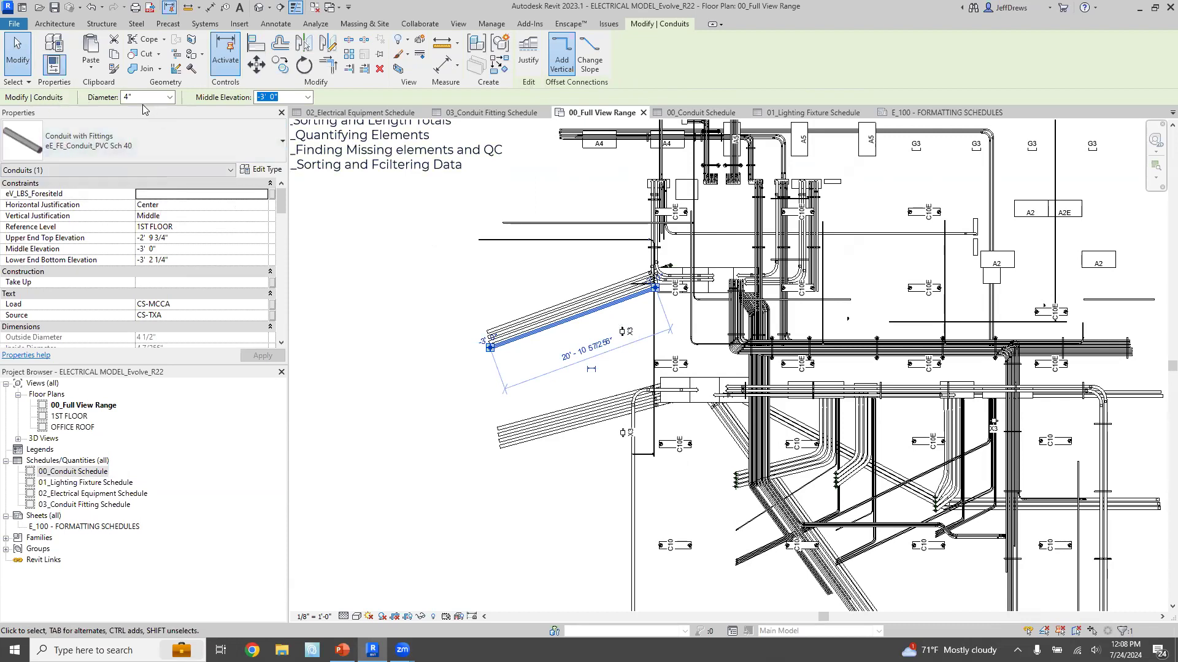
pyautogui.scroll(-1, 197, 184)
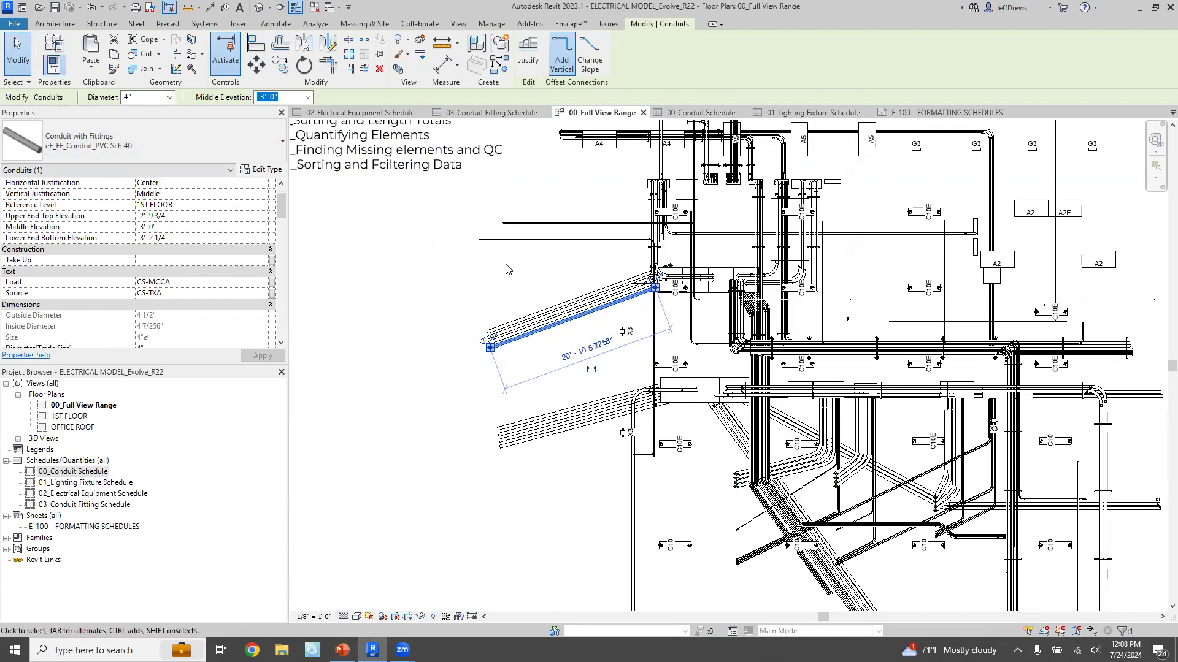
pyautogui.click(426, 274)
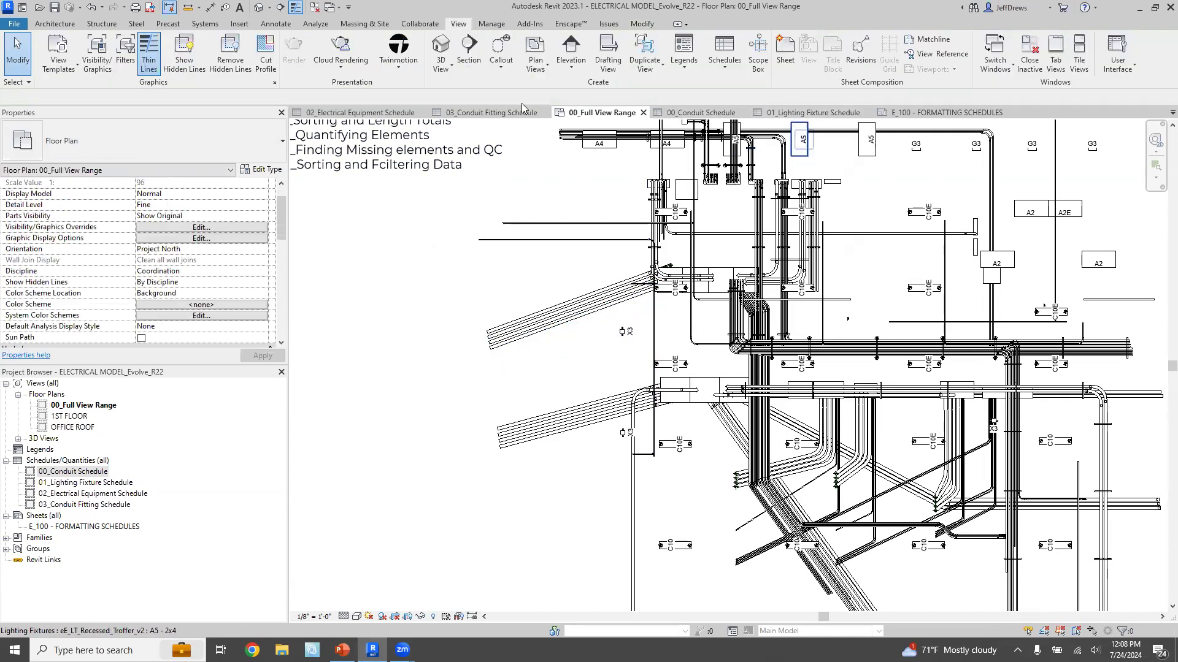
# - Sort the 00_Conduit Schedule by Type and then by Size, both ascending
pyautogui.click(700, 113)
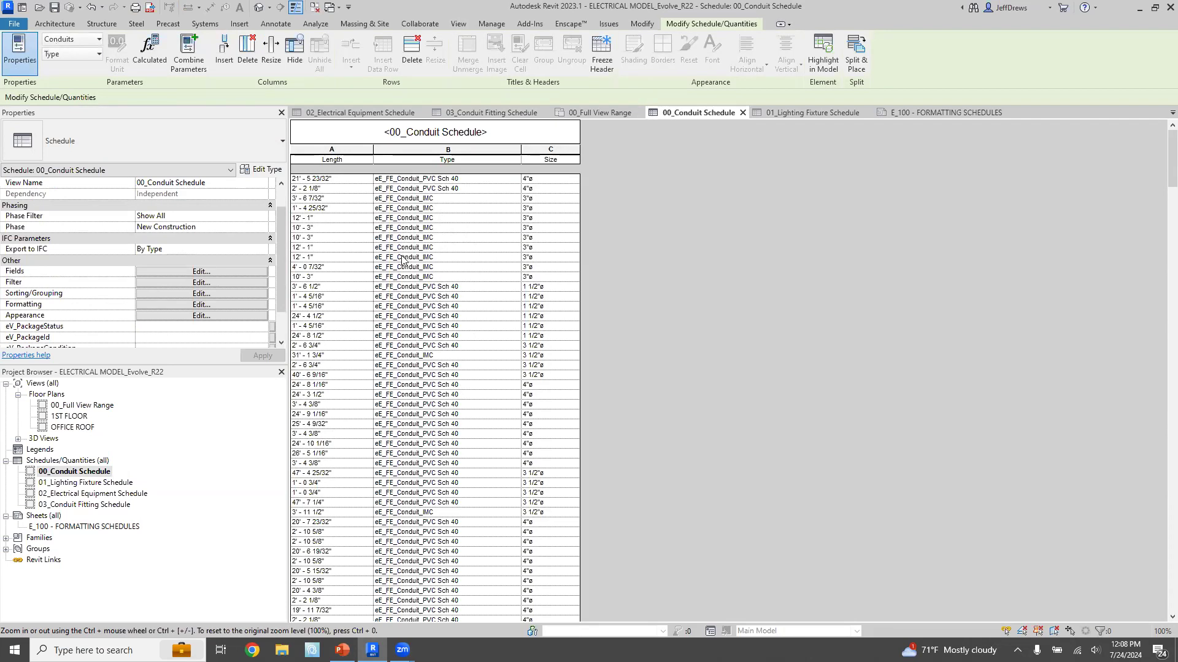
pyautogui.click(196, 274)
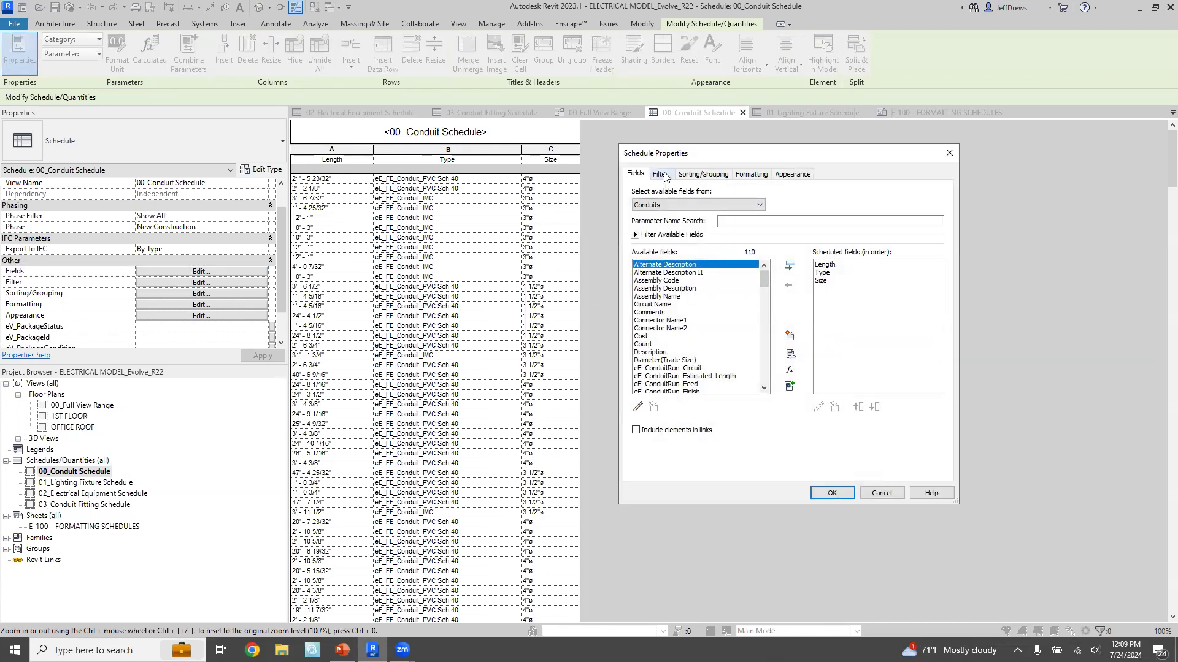
pyautogui.click(697, 177)
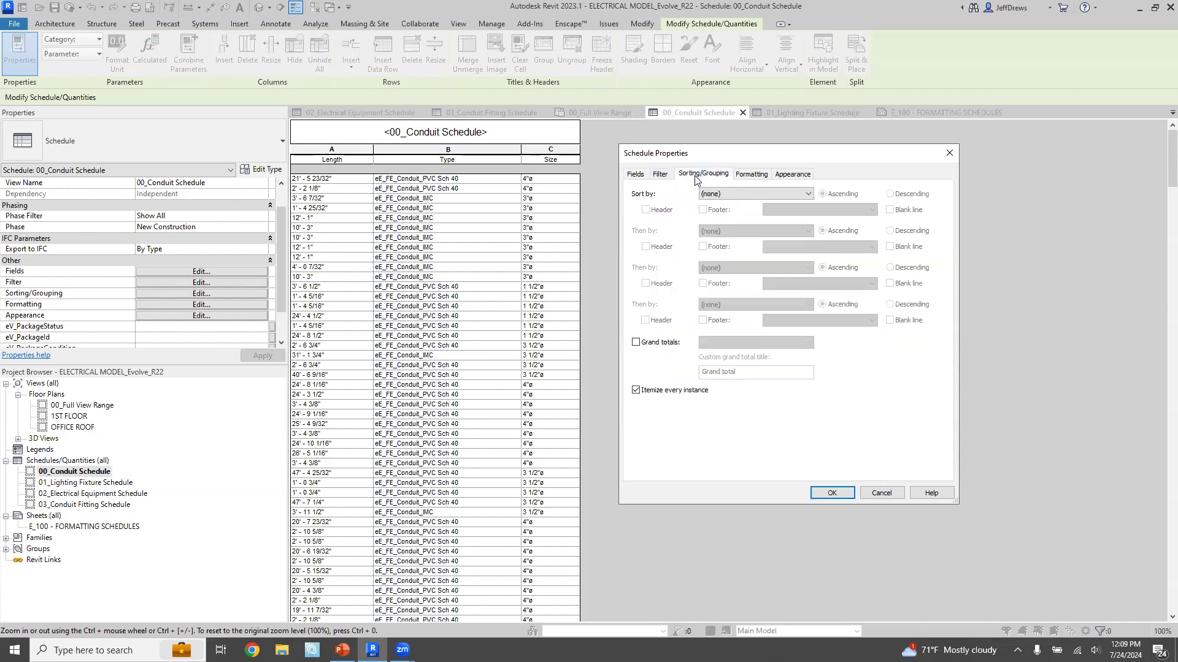
pyautogui.click(725, 194)
pyautogui.click(714, 222)
pyautogui.click(725, 232)
pyautogui.click(724, 267)
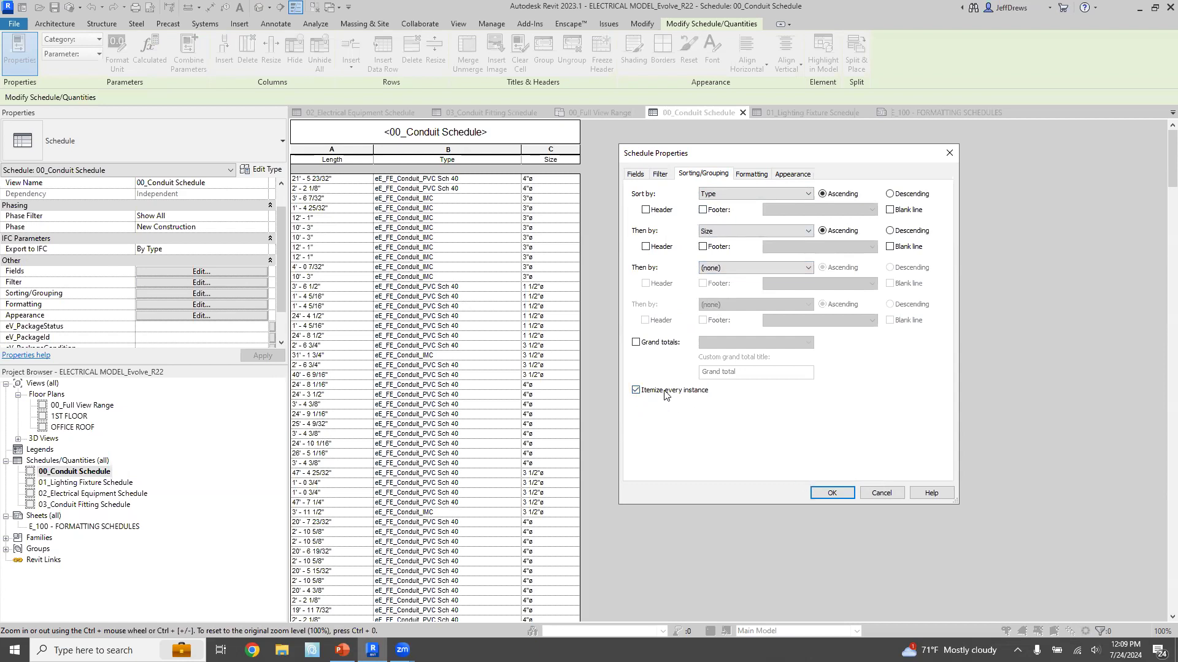
pyautogui.click(832, 493)
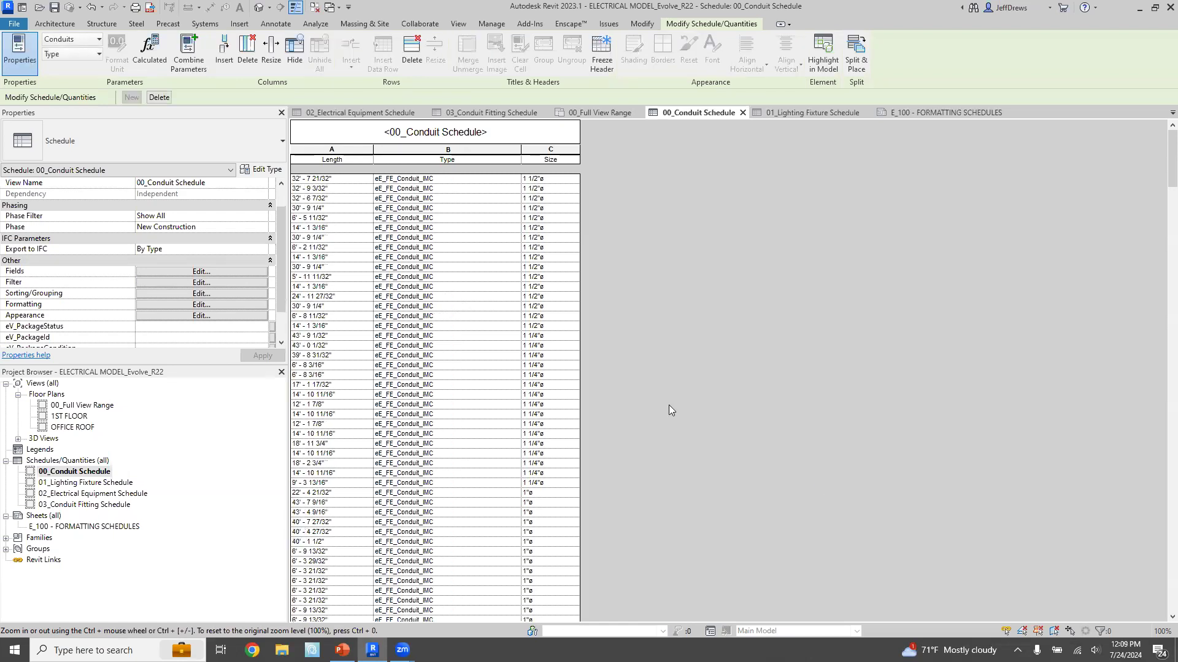
# - Turn off itemizing every instance in the conduit schedule so conduits sharing type and size collapse into single rows
pyautogui.scroll(-10, 499, 221)
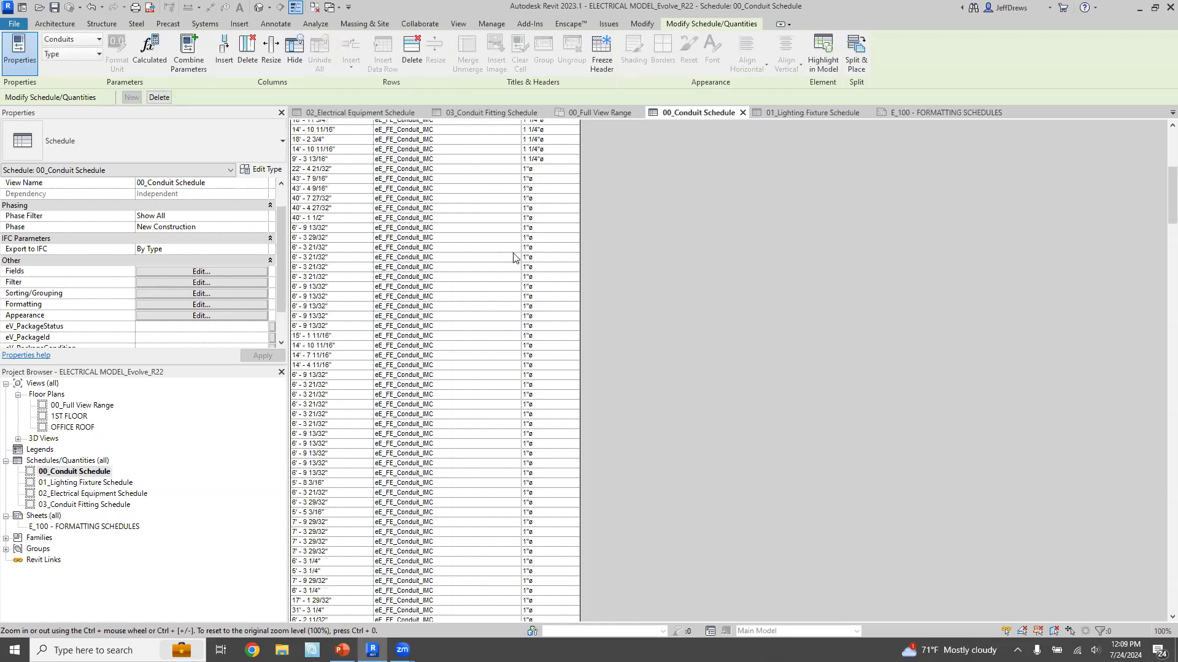
pyautogui.scroll(-10, 517, 266)
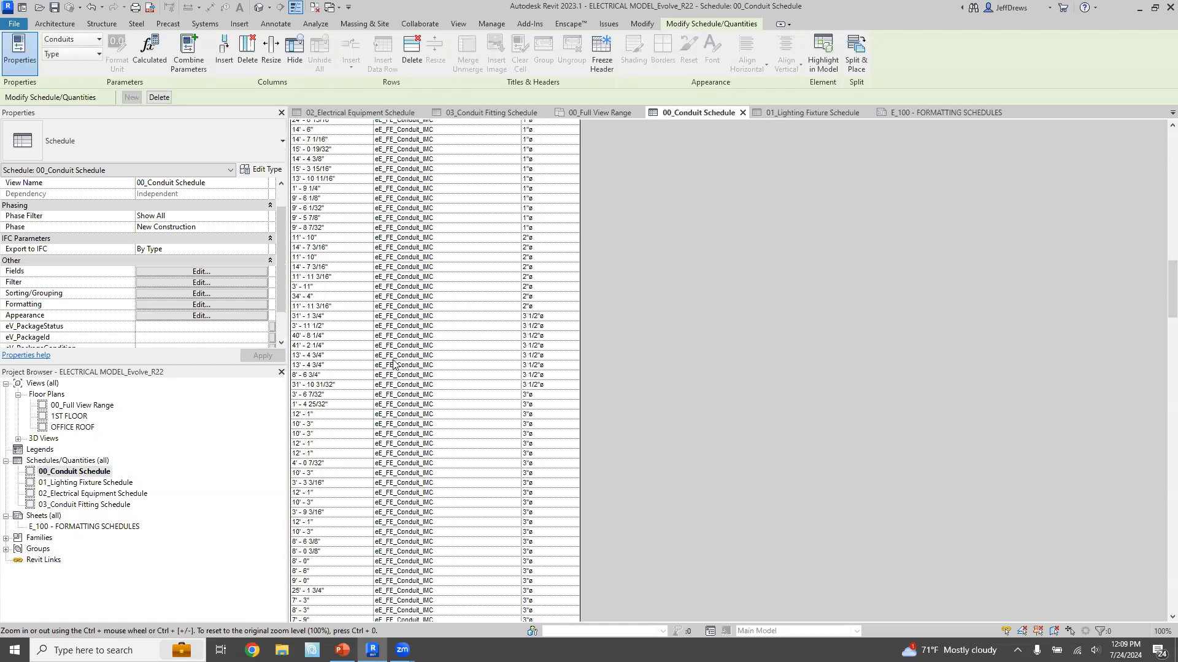
pyautogui.scroll(-10, 438, 347)
pyautogui.scroll(4, 447, 307)
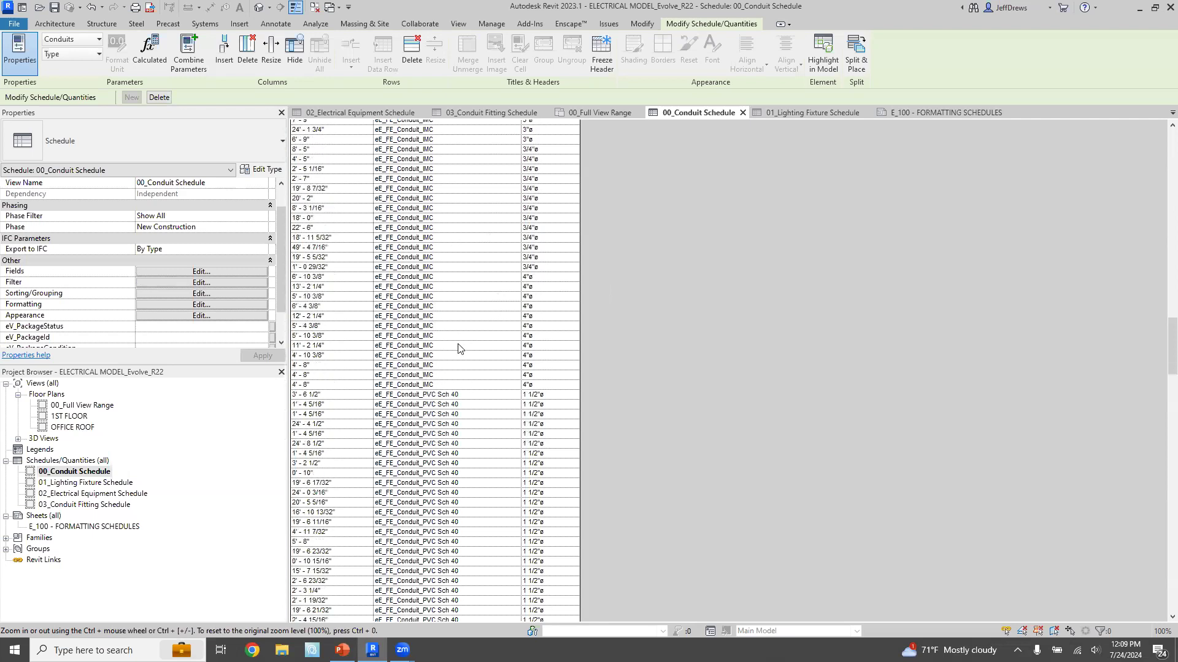
pyautogui.scroll(5, 459, 334)
pyautogui.scroll(1, 461, 325)
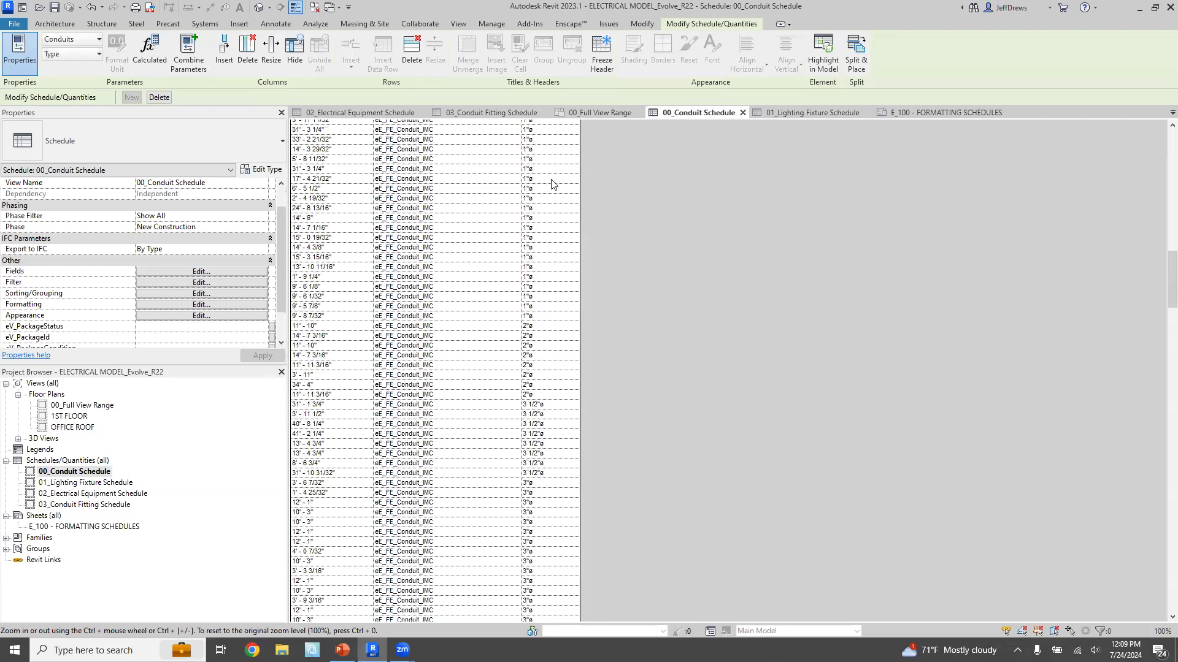
pyautogui.click(187, 294)
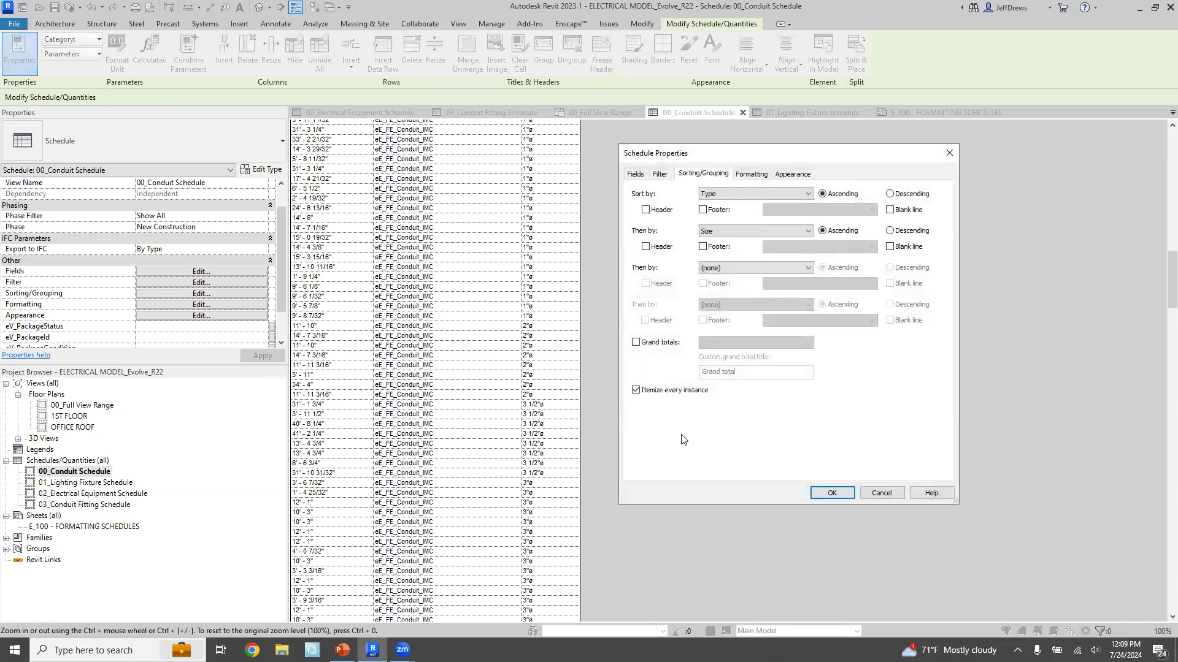
pyautogui.click(636, 391)
pyautogui.click(832, 493)
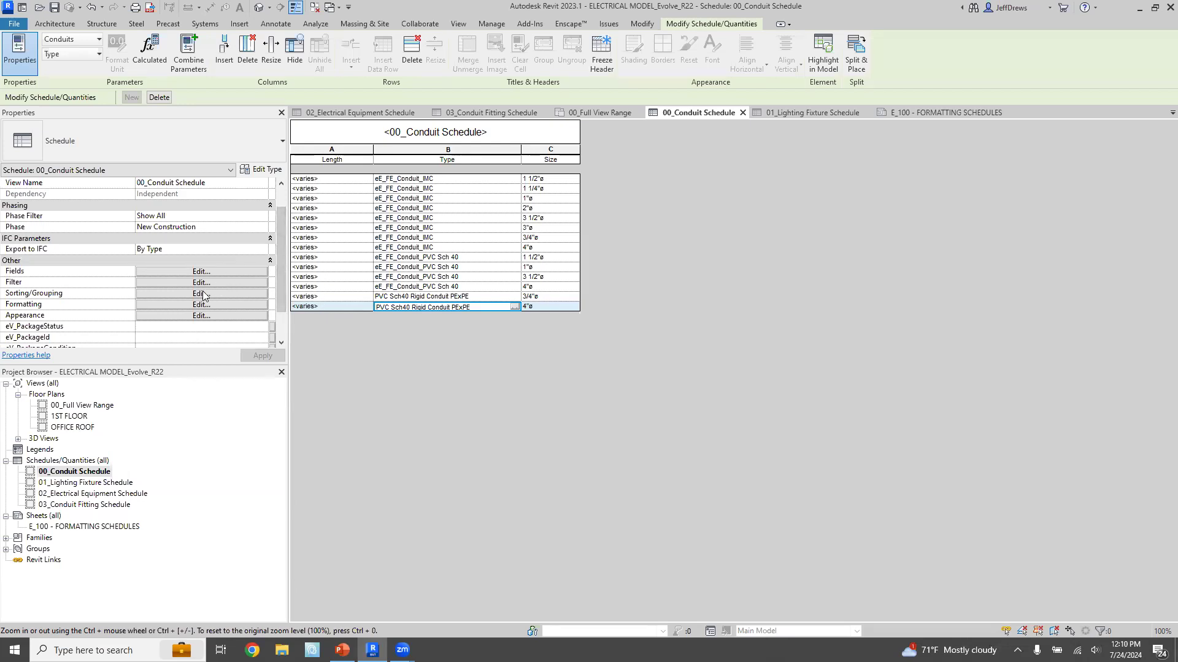
# - Format the Length field of the conduit schedule to calculate totals
pyautogui.click(161, 304)
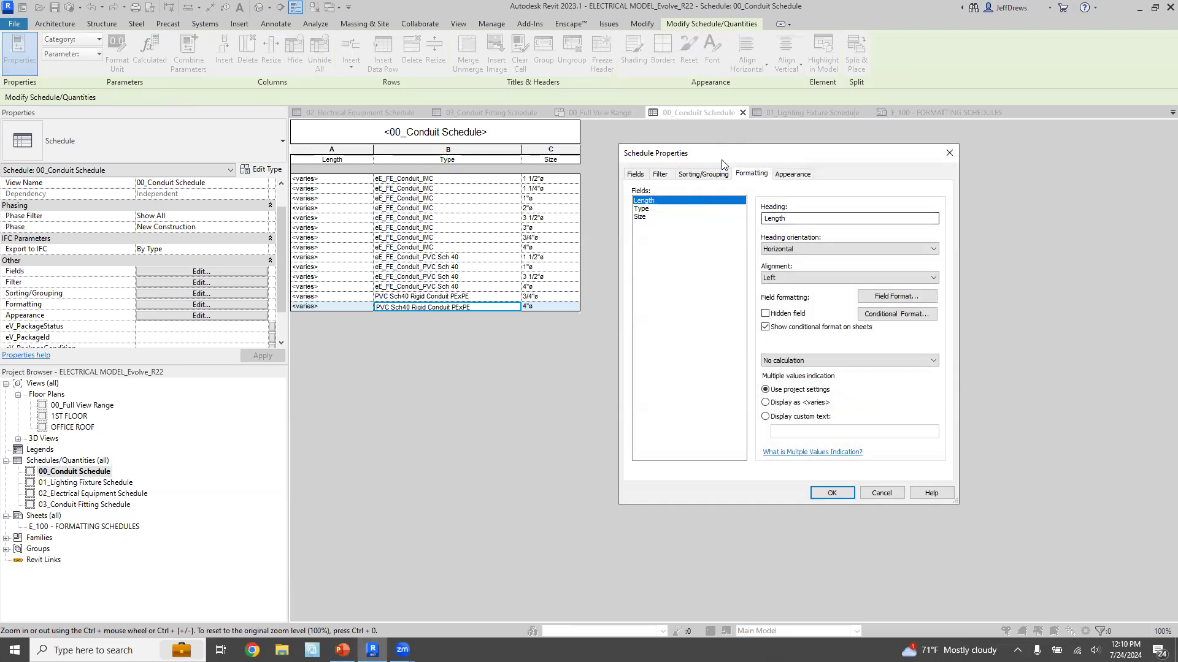
pyautogui.moveTo(717, 159); pyautogui.dragTo(690, 141)
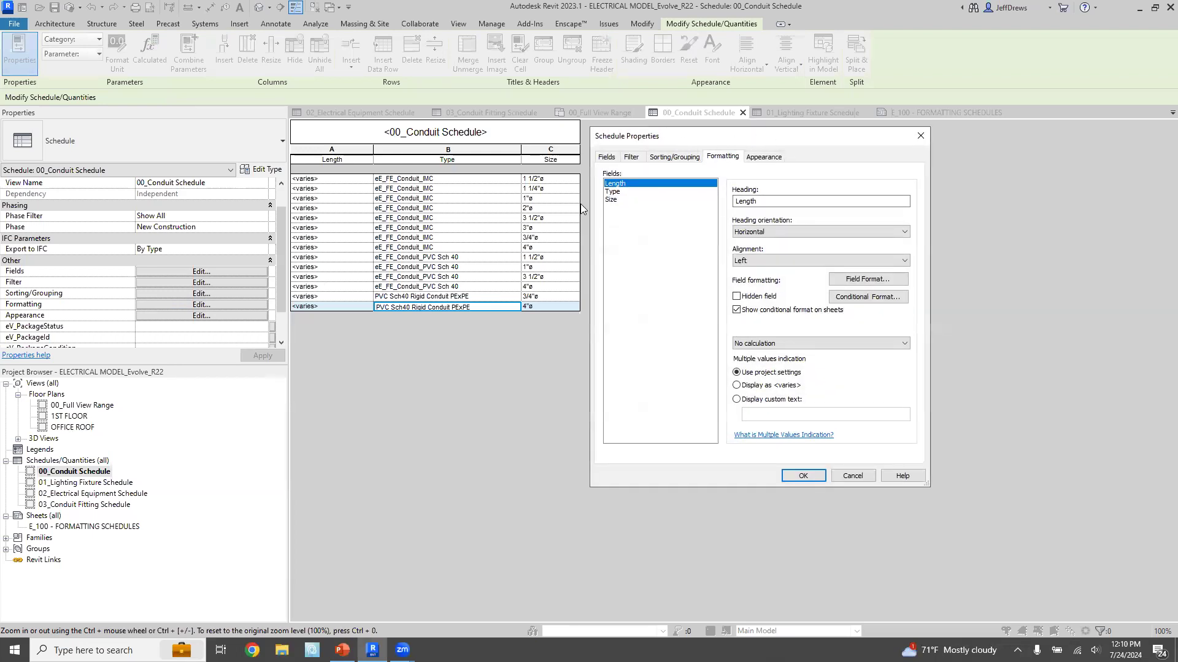
pyautogui.click(771, 345)
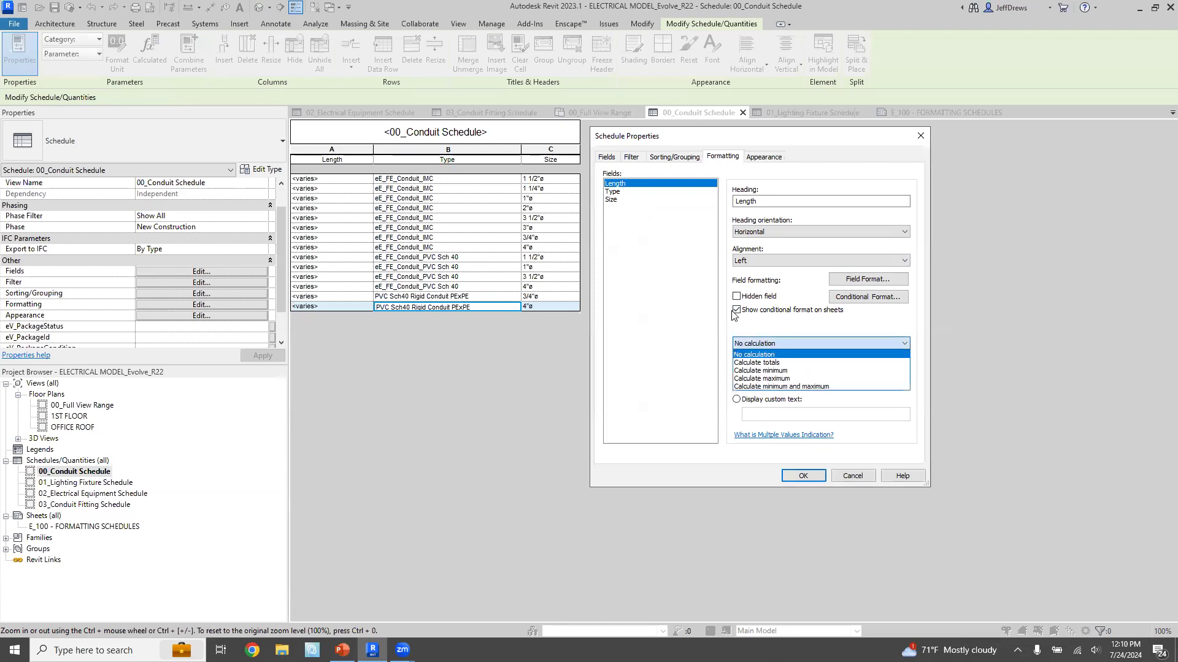
pyautogui.click(773, 362)
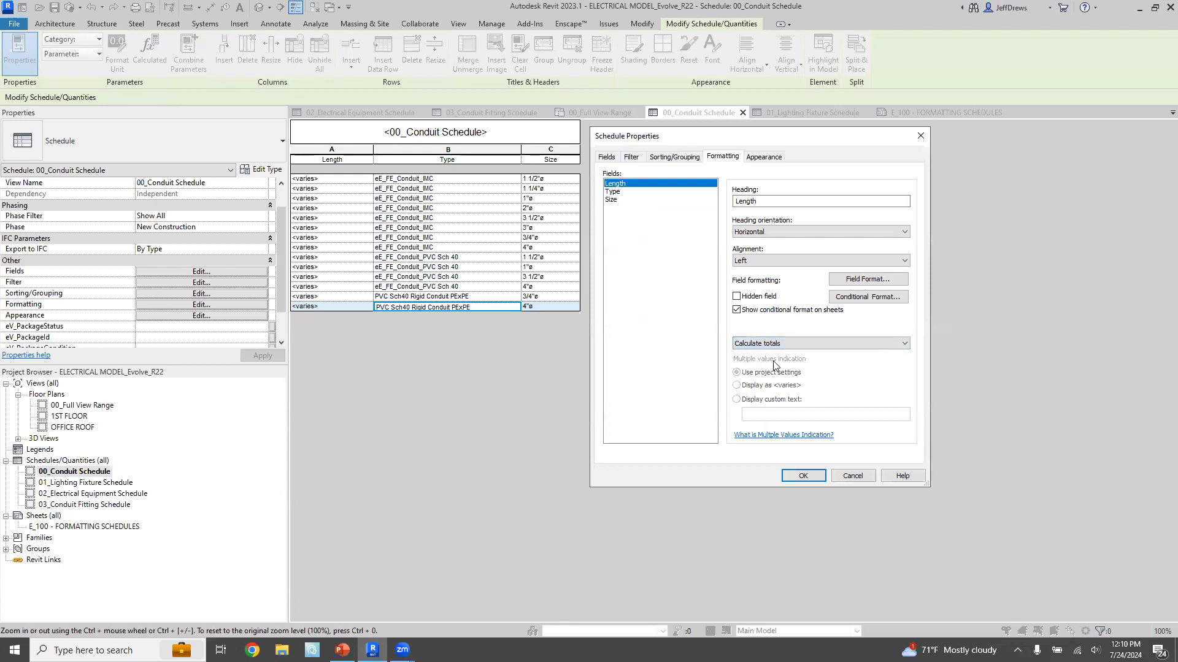
pyautogui.click(801, 476)
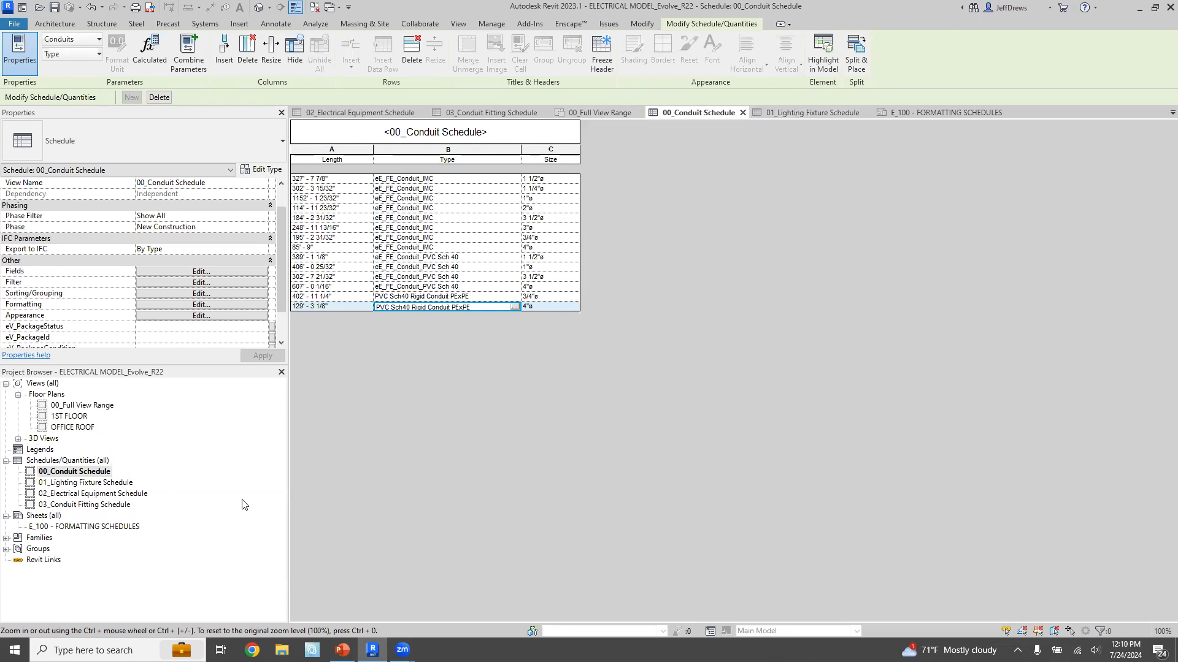
# - Sort the 01_Lighting Fixture Schedule by Type in ascending order and turn off itemizing every instance
pyautogui.click(83, 484)
pyautogui.doubleClick(82, 484)
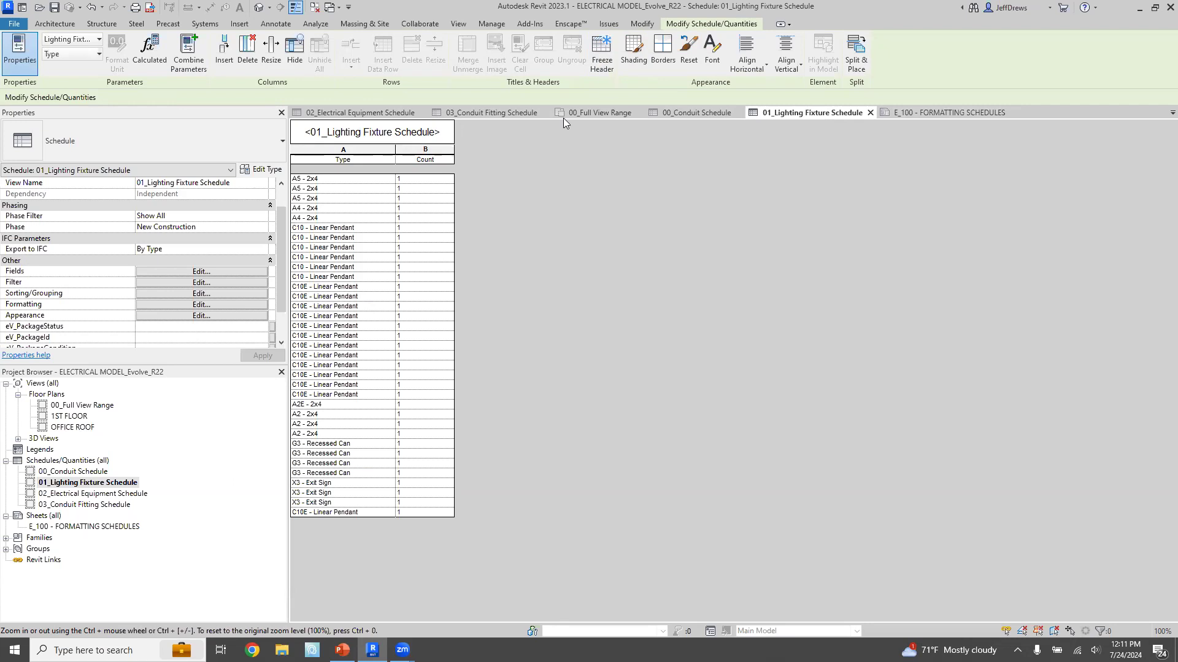
pyautogui.click(242, 271)
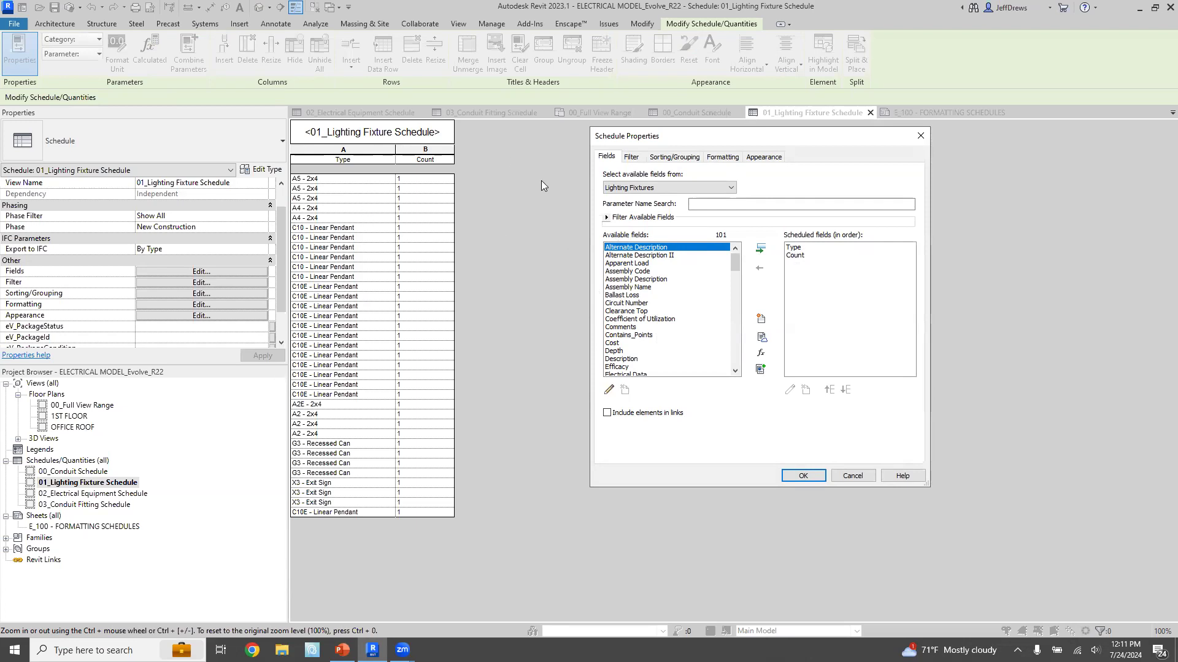
pyautogui.click(660, 161)
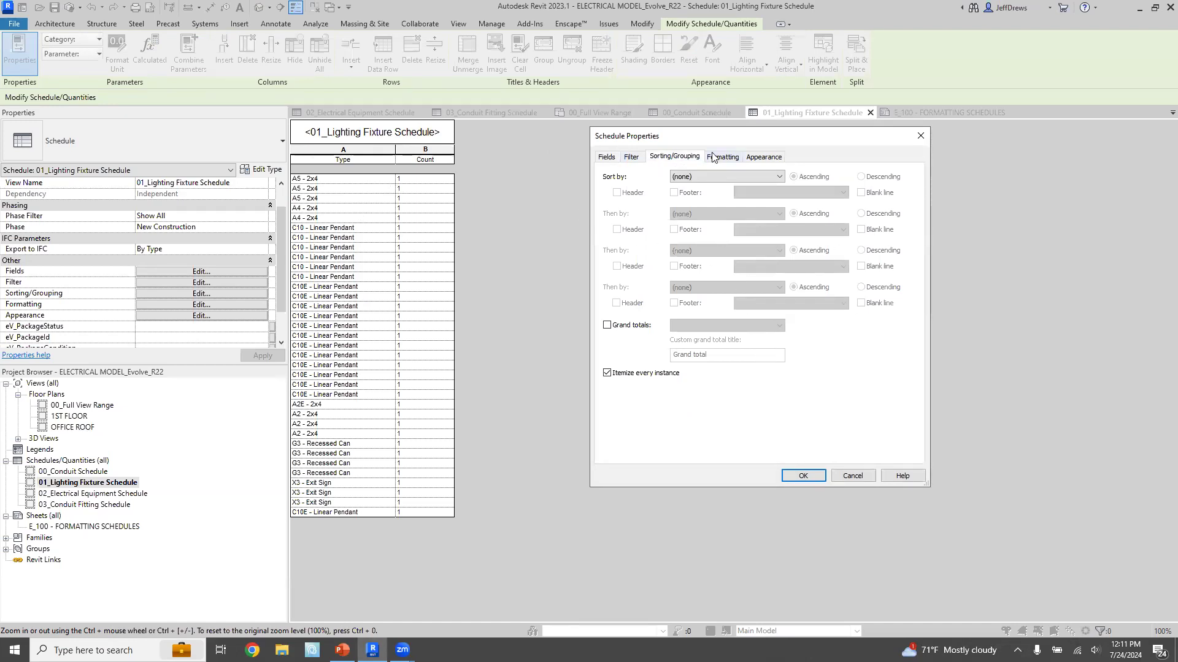
pyautogui.click(700, 178)
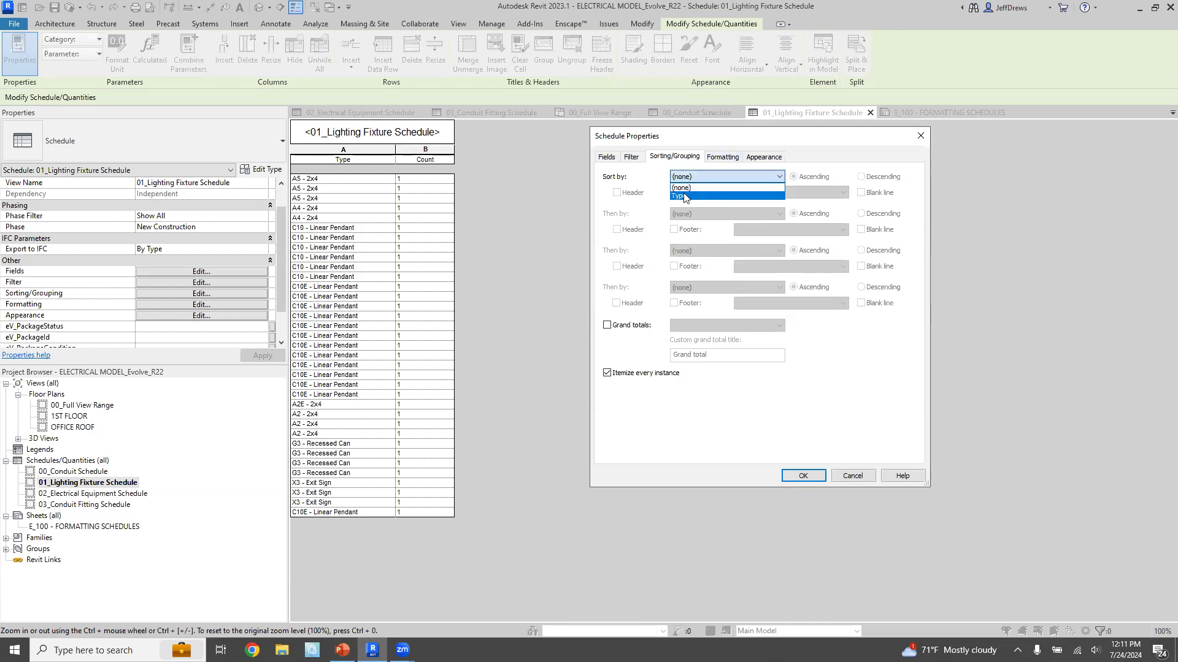
pyautogui.click(685, 197)
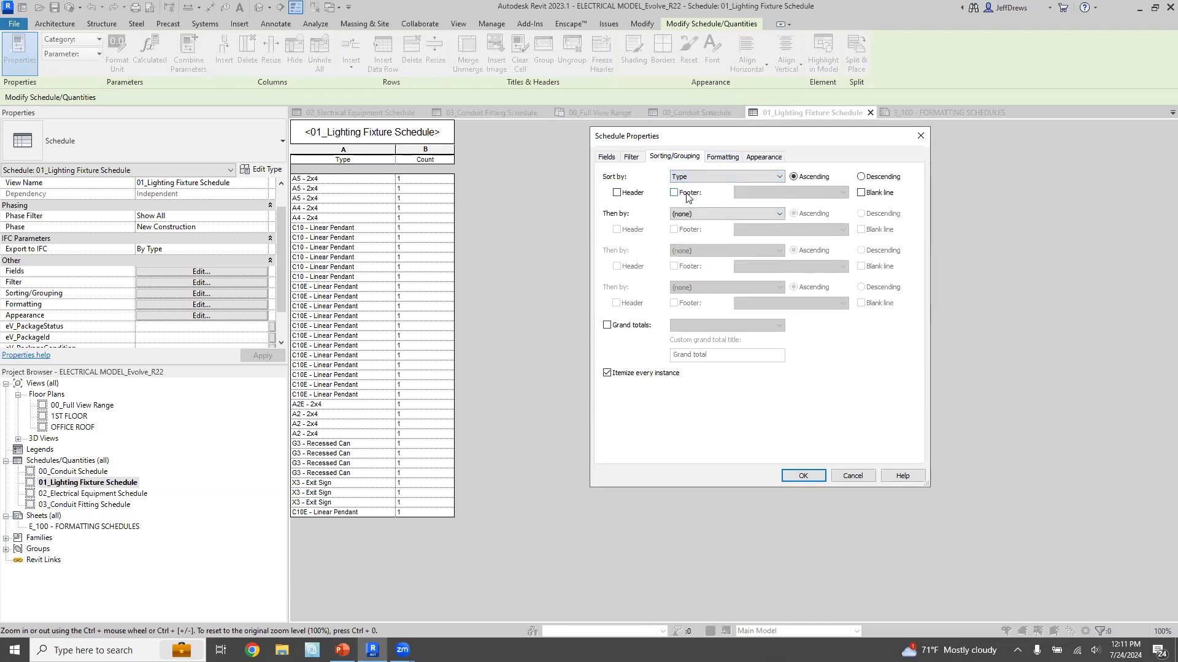
pyautogui.click(607, 373)
pyautogui.click(803, 476)
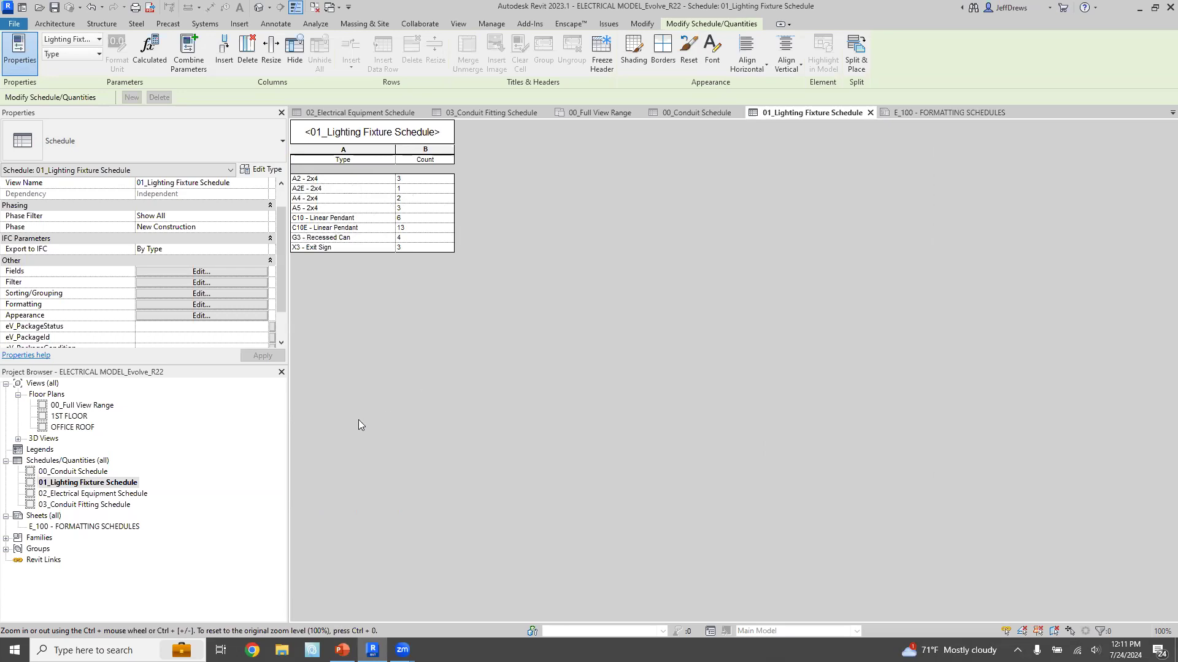
# - Look back at the 00_Conduit Schedule and review the list of schedule topics in the 00_Full View Range floor plan
pyautogui.click(693, 114)
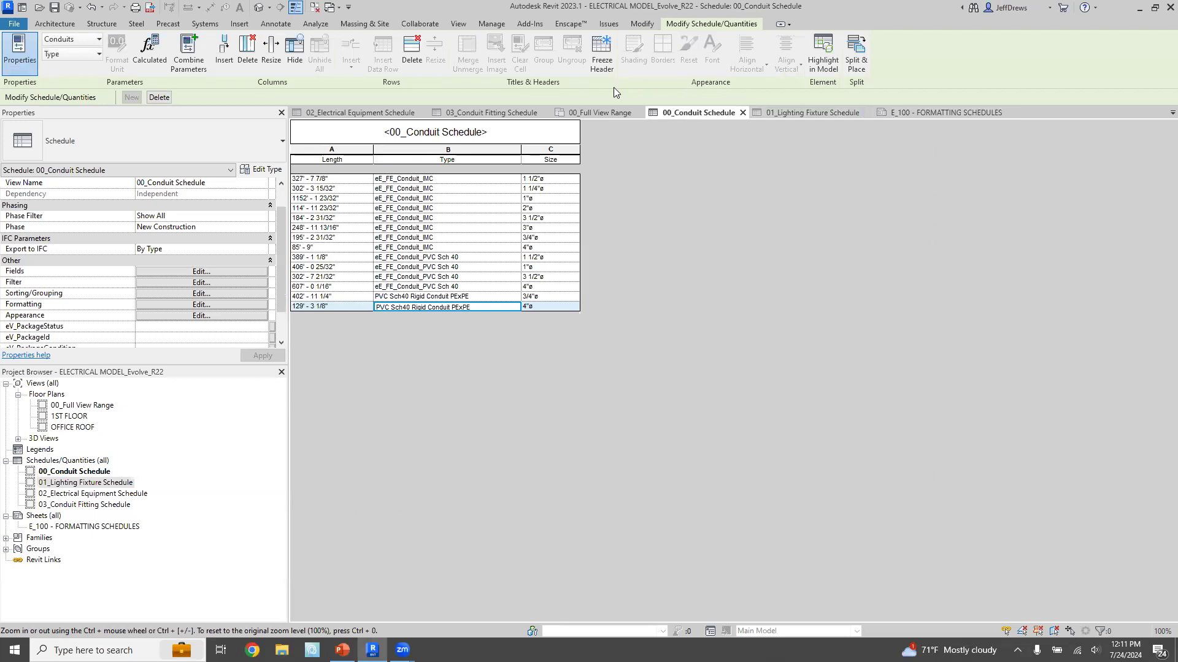
pyautogui.click(592, 112)
pyautogui.moveTo(436, 226); pyautogui.dragTo(445, 258, button='middle')
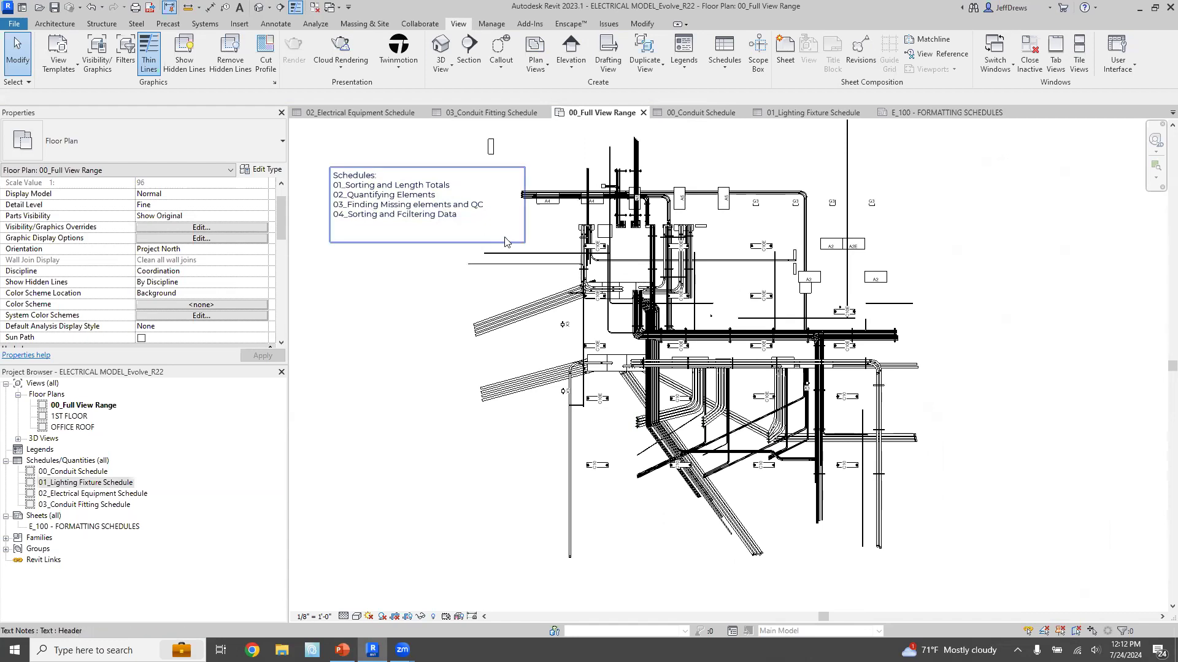
pyautogui.scroll(1, 752, 325)
pyautogui.scroll(-2, 755, 327)
pyautogui.scroll(1, 758, 325)
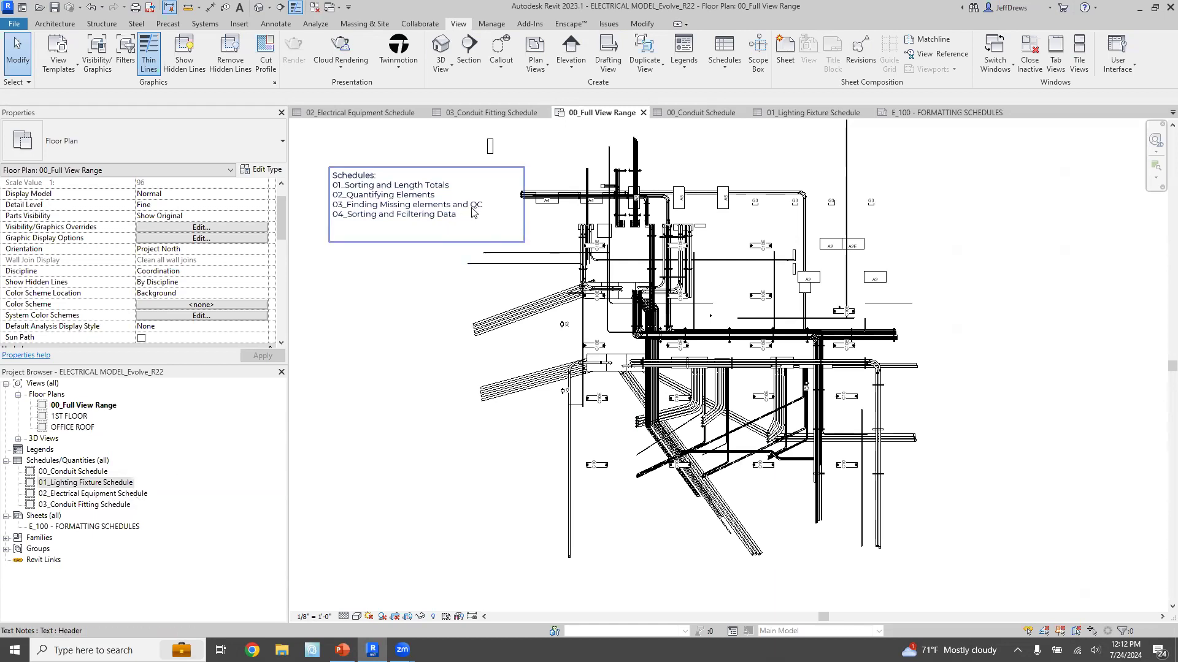
# - Open the 02_Electrical Equipment Schedule and review its scheduled fields
pyautogui.doubleClick(77, 494)
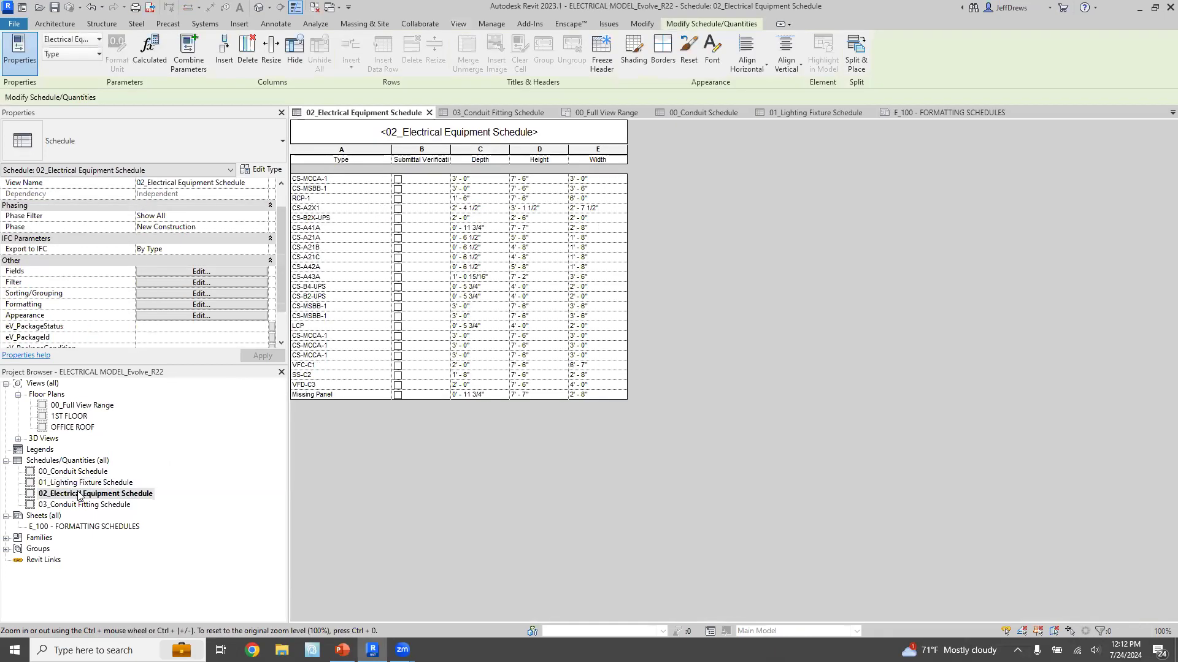
pyautogui.click(208, 271)
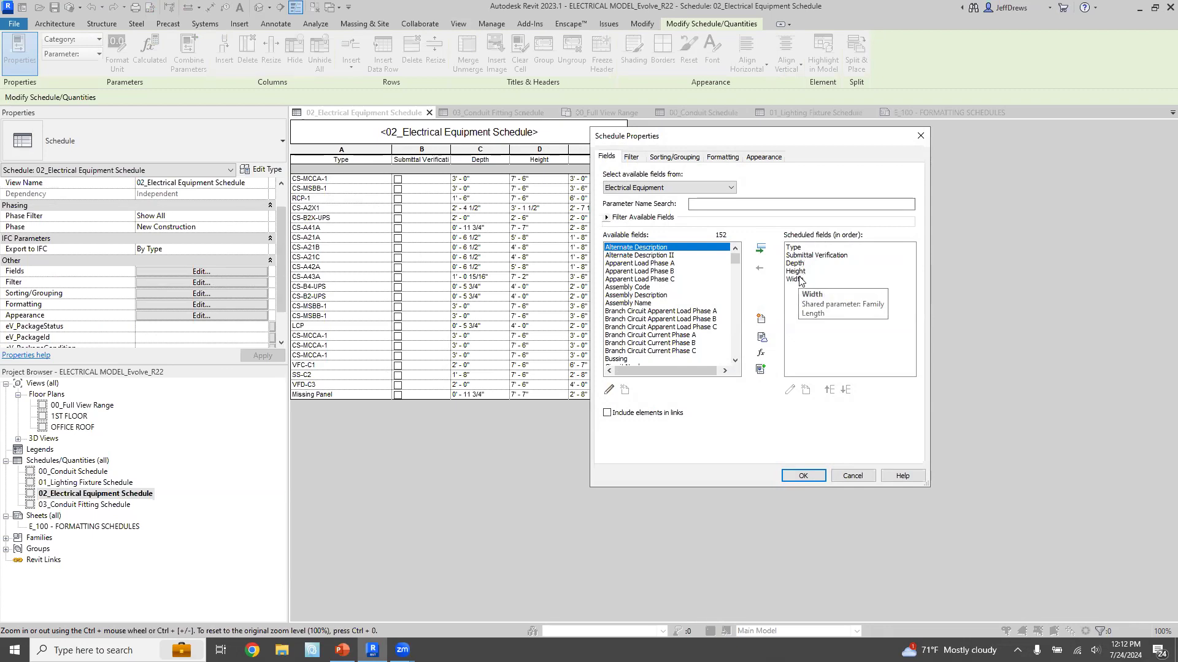
pyautogui.click(803, 476)
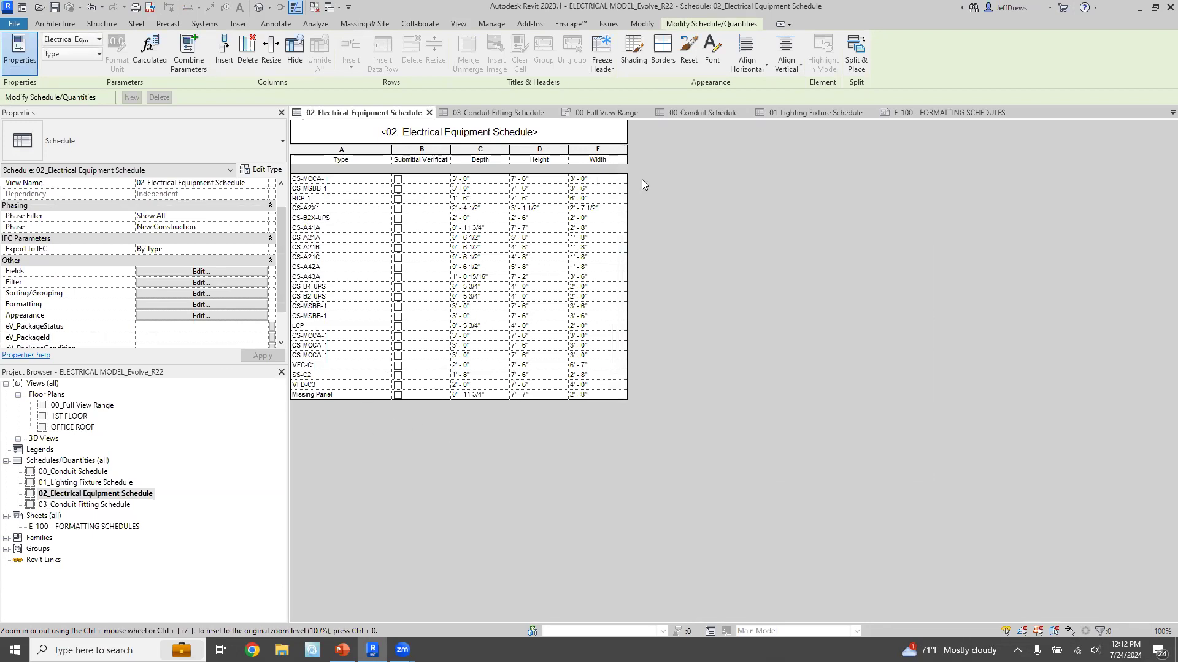
# - Select the Missing Panel entry in the electrical equipment schedule and locate that panel in the 00_Full View Range floor plan
pyautogui.click(327, 395)
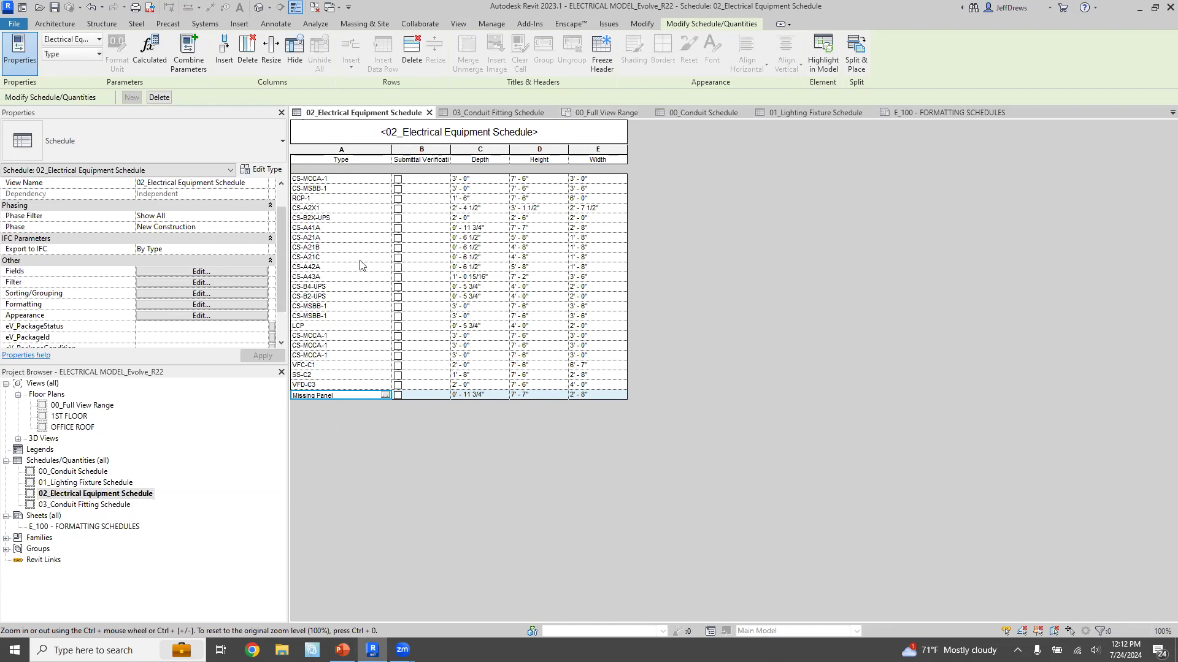
pyautogui.doubleClick(342, 178)
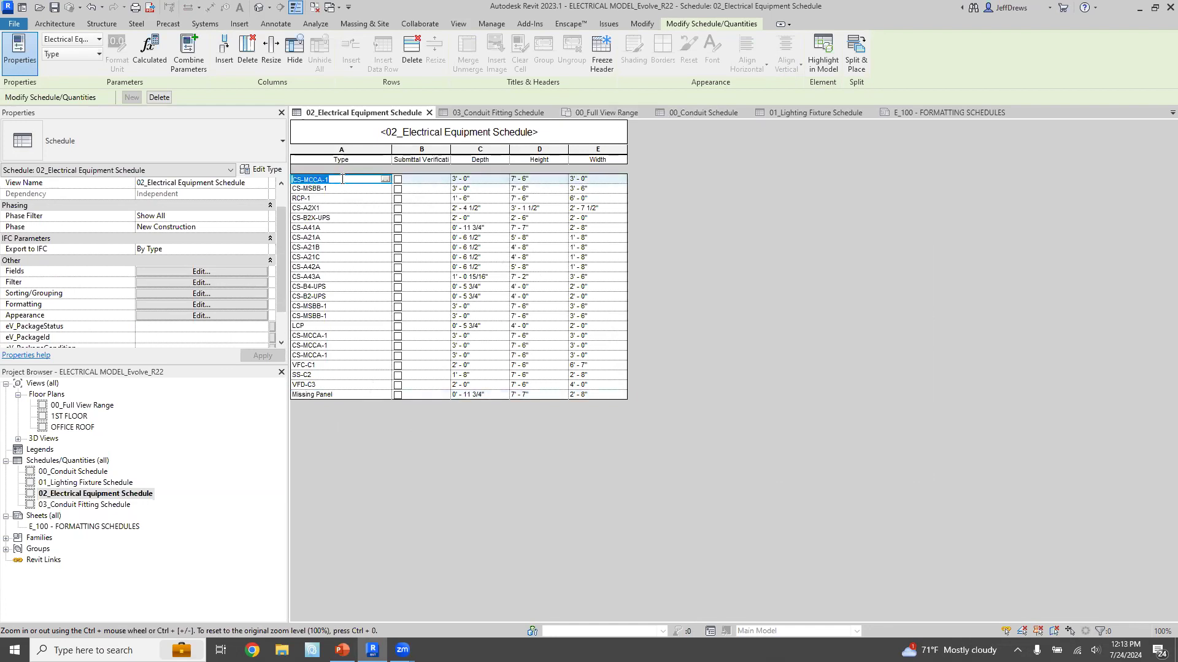
pyautogui.doubleClick(364, 396)
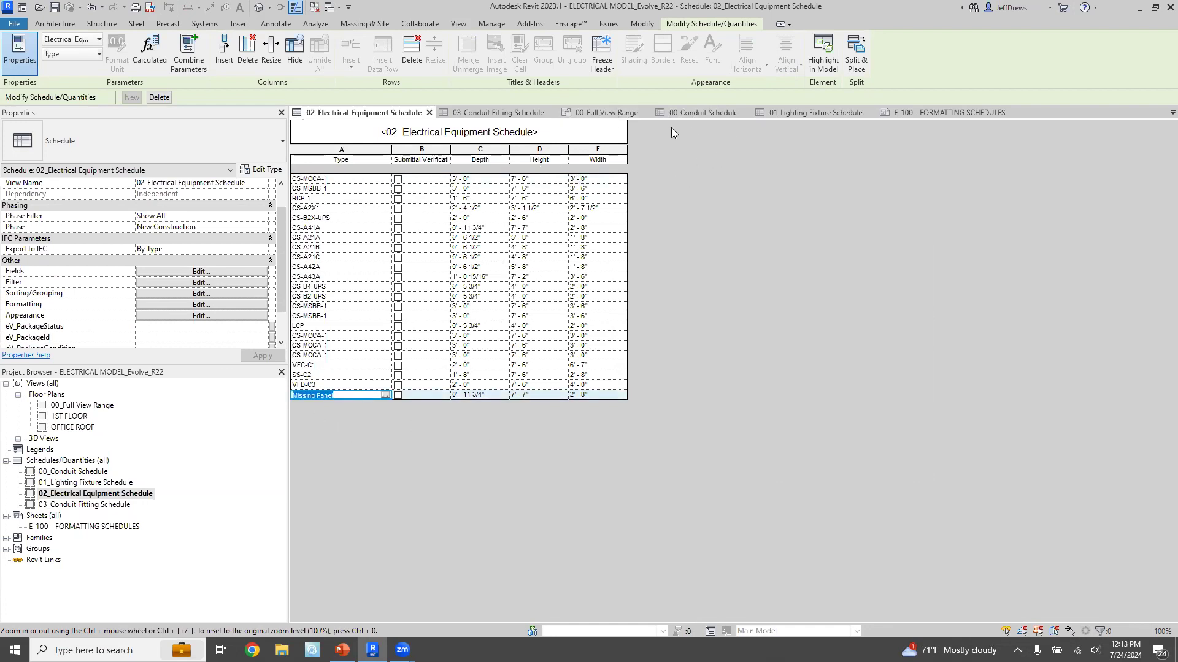
pyautogui.click(623, 115)
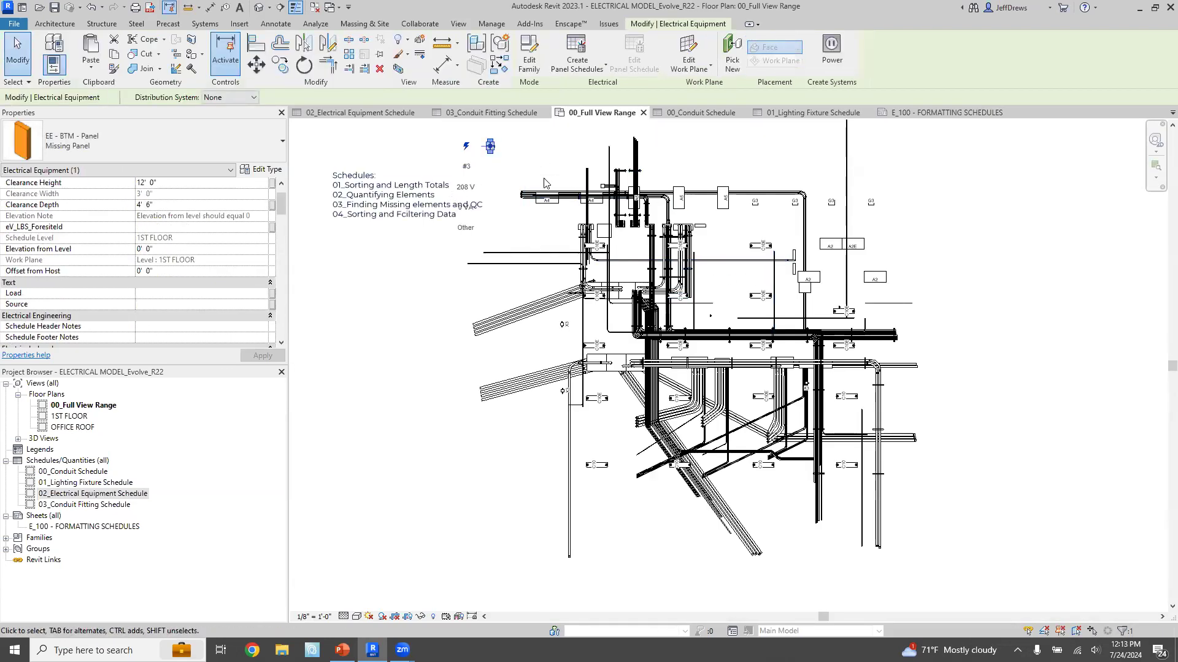
pyautogui.scroll(5, 468, 146)
pyautogui.press('Escape')
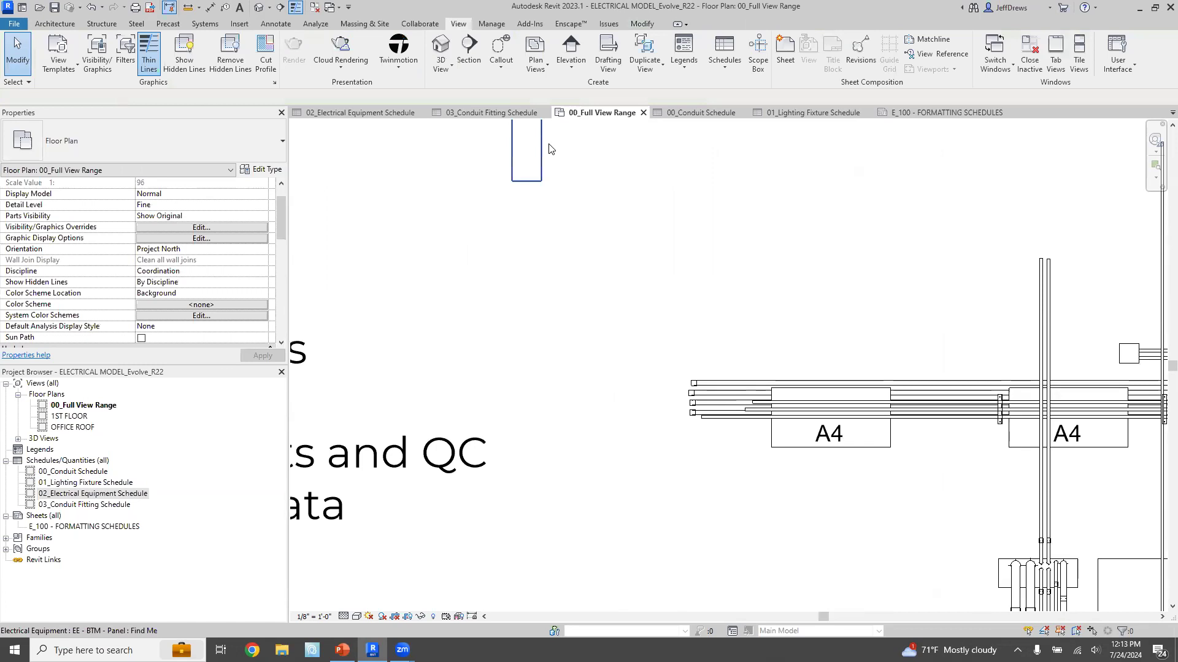
pyautogui.scroll(-3, 518, 169)
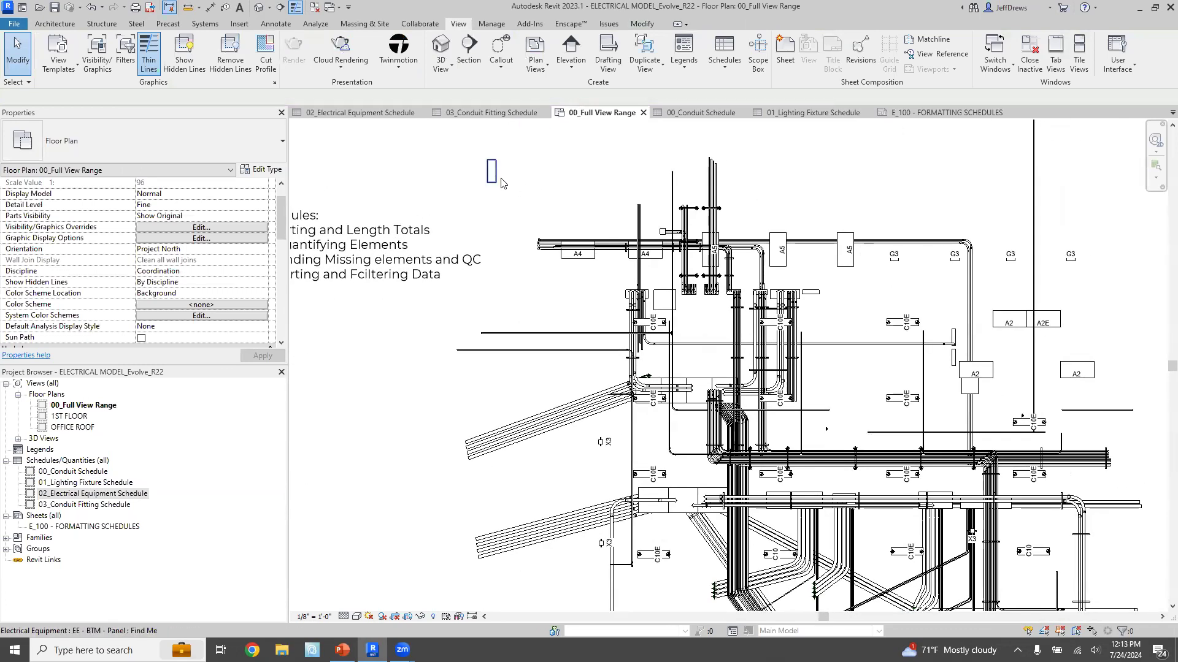
pyautogui.scroll(-2, 558, 154)
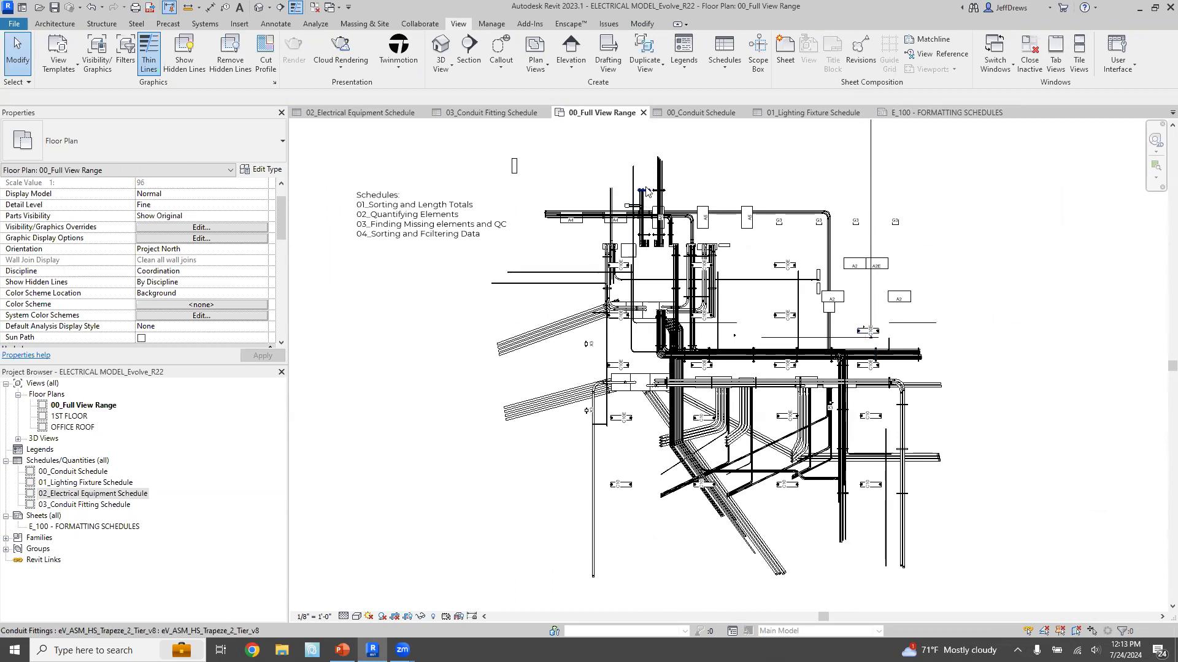
# - Examine the dense conduit runs in the floor plan and view the electrical equipment in the default 3D view
pyautogui.scroll(2, 853, 540)
pyautogui.scroll(3, 814, 399)
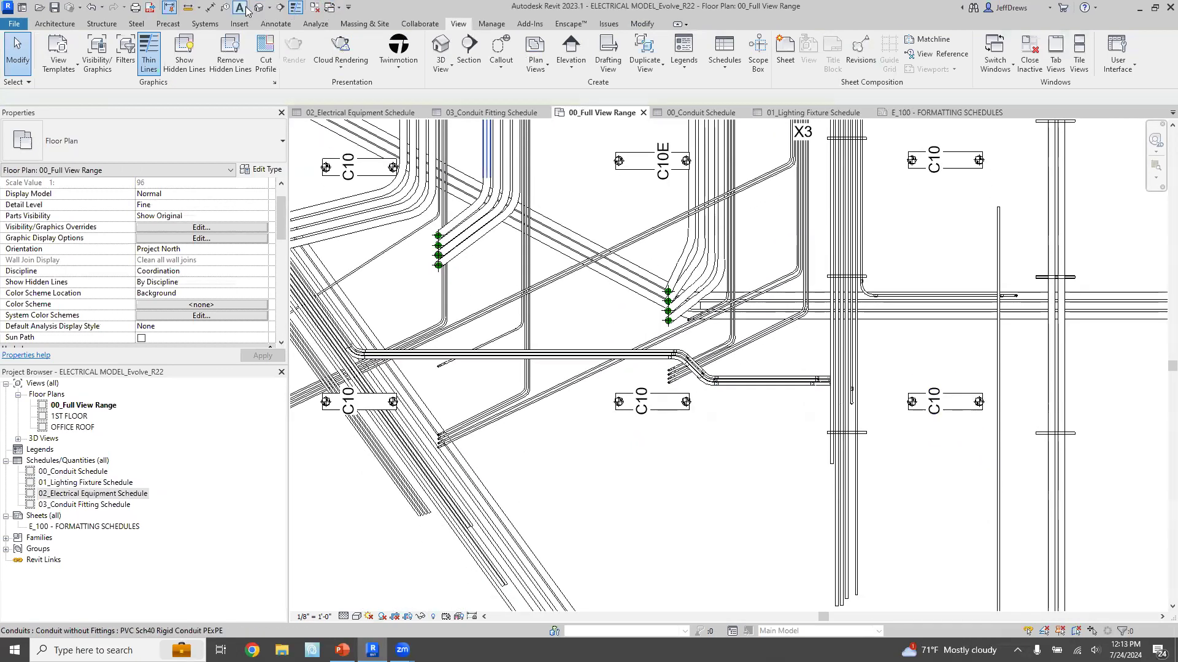
pyautogui.click(259, 7)
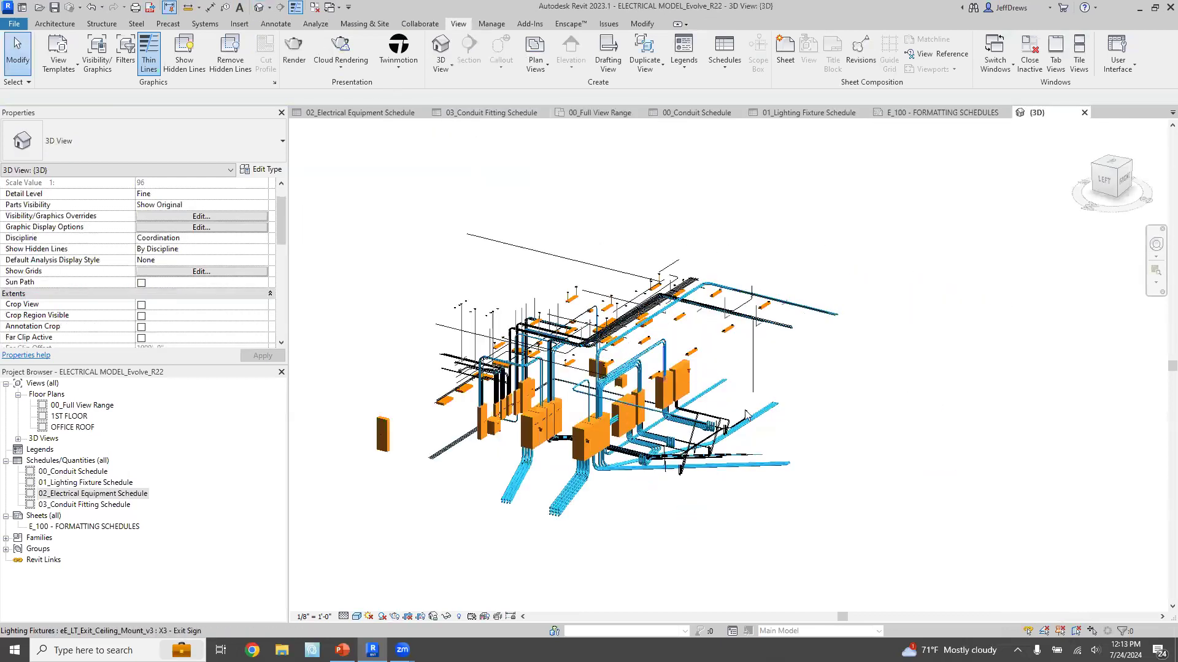
pyautogui.scroll(6, 747, 415)
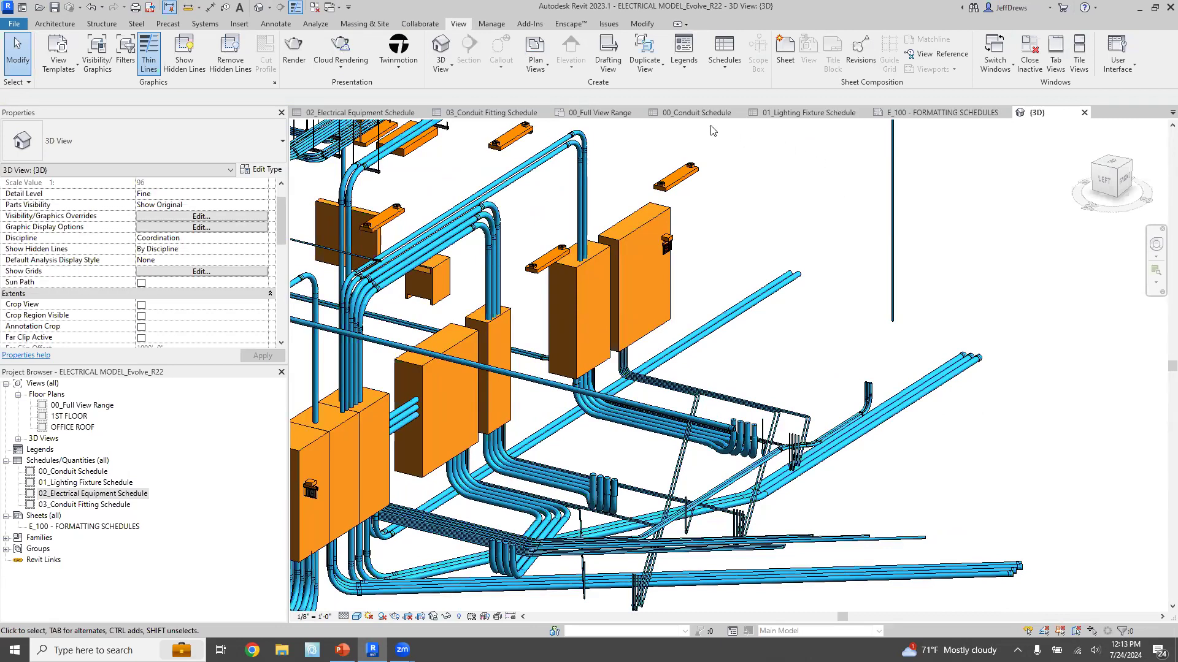
# - Reselect the Missing Panel row in the 02_Electrical Equipment Schedule and find it in the zoomed-out 00_Full View Range plan
pyautogui.click(368, 113)
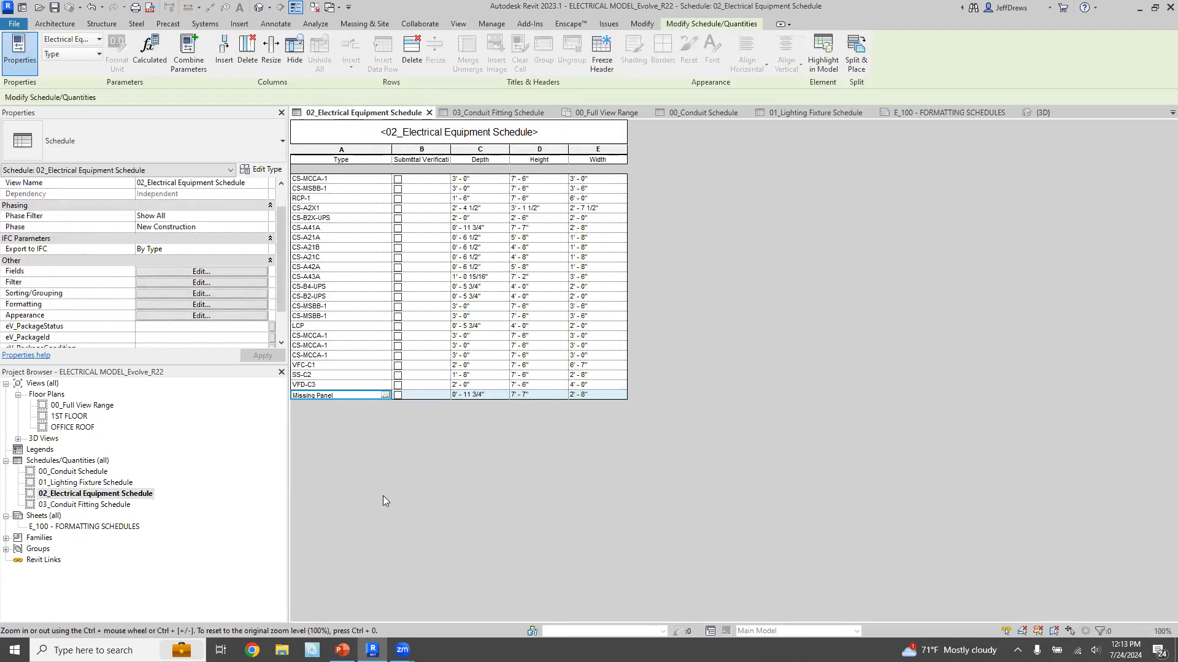
pyautogui.click(345, 396)
pyautogui.click(614, 113)
pyautogui.scroll(-5, 604, 331)
pyautogui.scroll(-3, 604, 331)
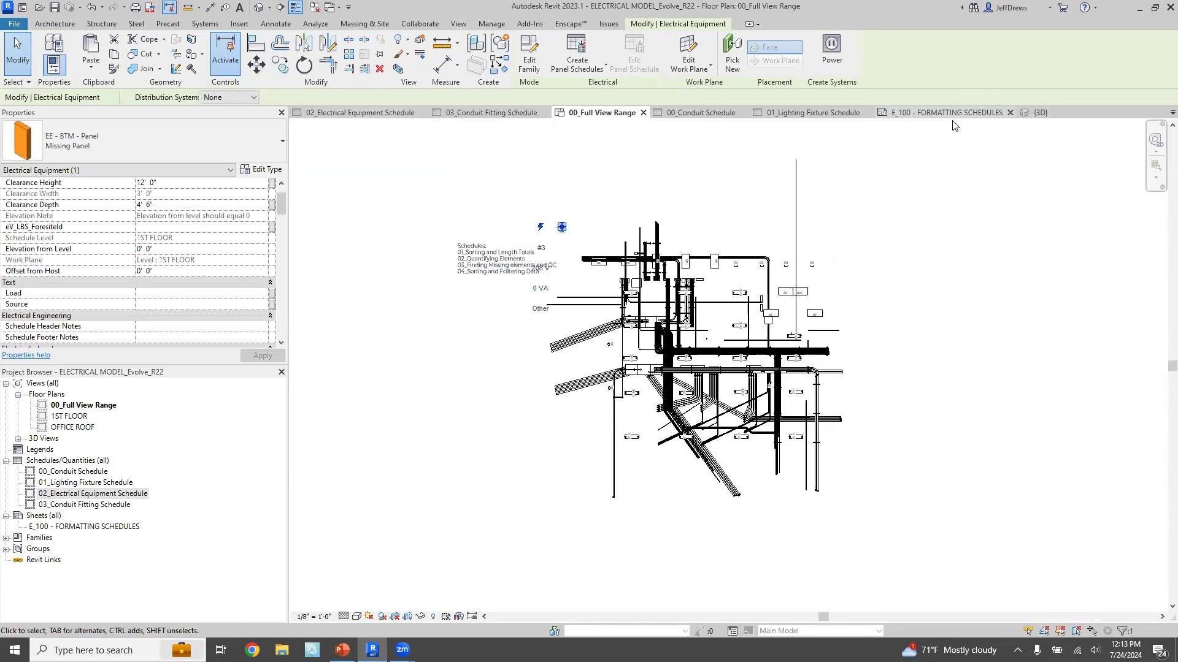
# - Use Highlight in Model on the Missing Panel row to show the panel in the floor plan
pyautogui.click(355, 119)
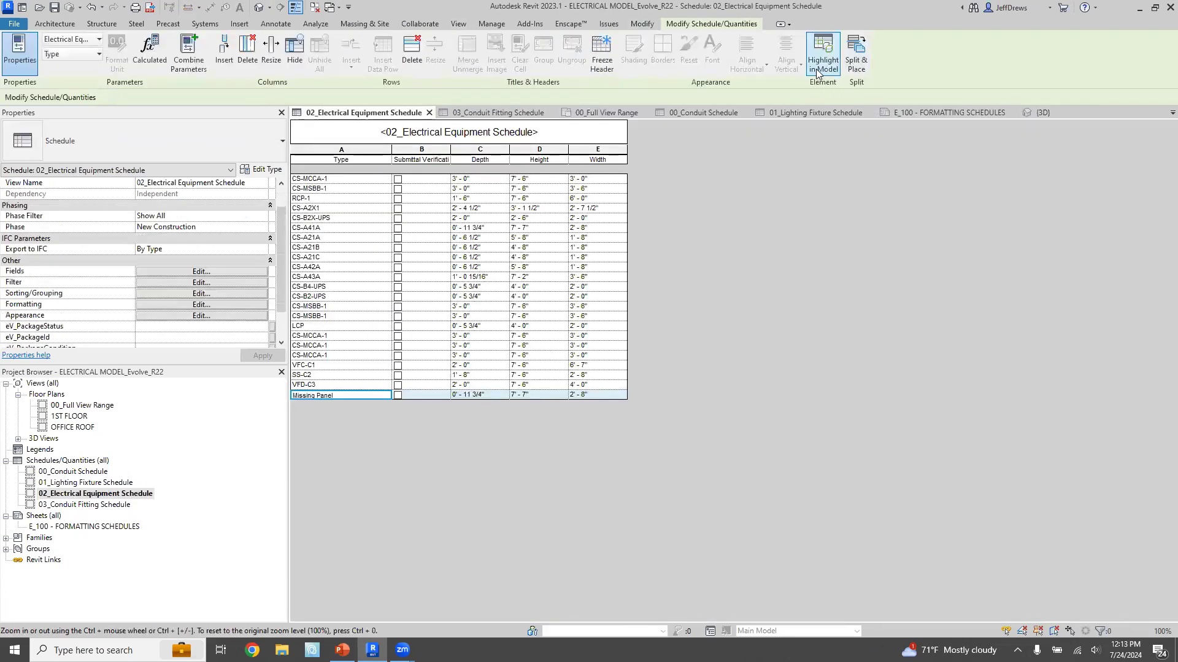
pyautogui.click(823, 67)
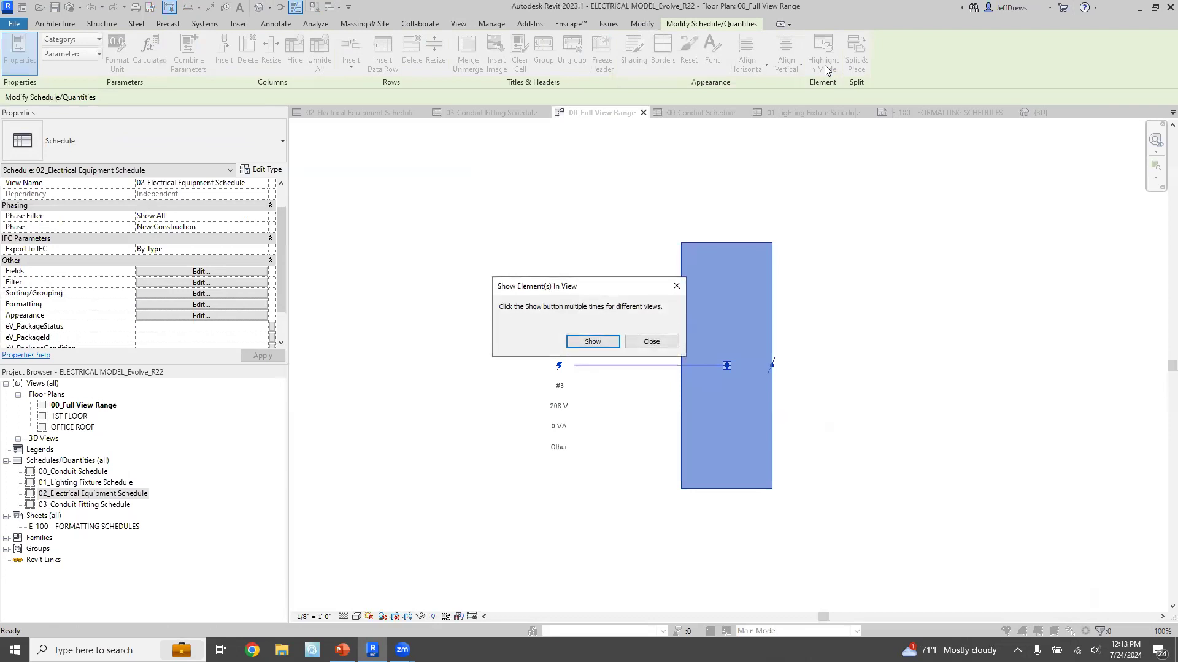
pyautogui.click(652, 342)
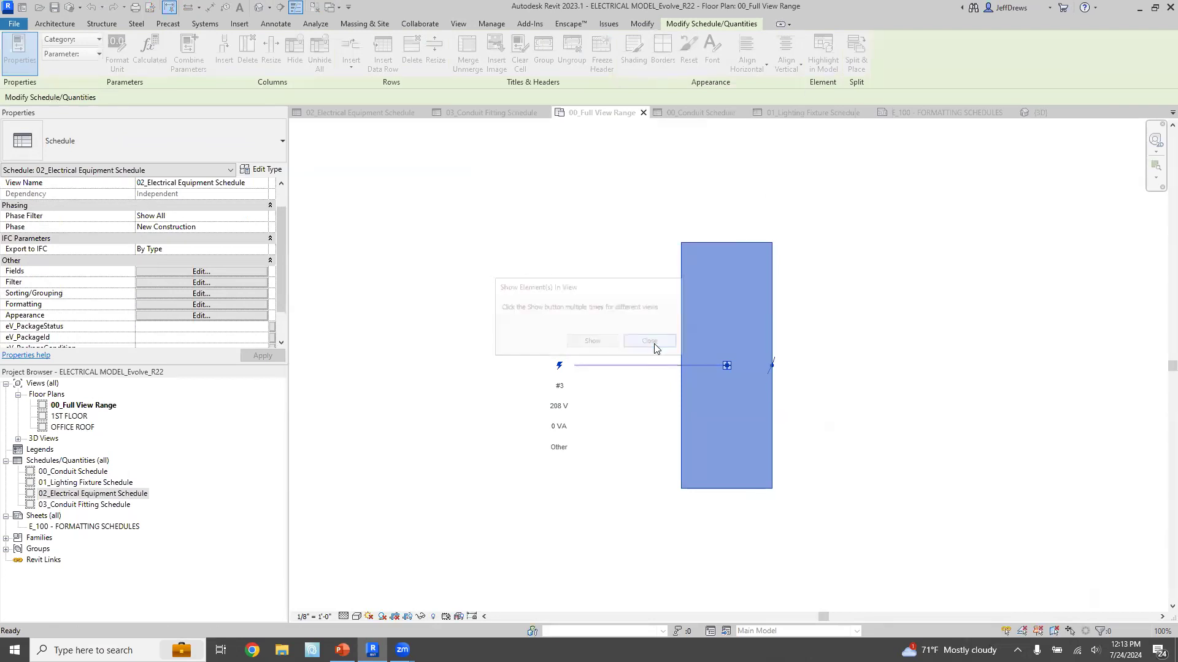
pyautogui.click(850, 278)
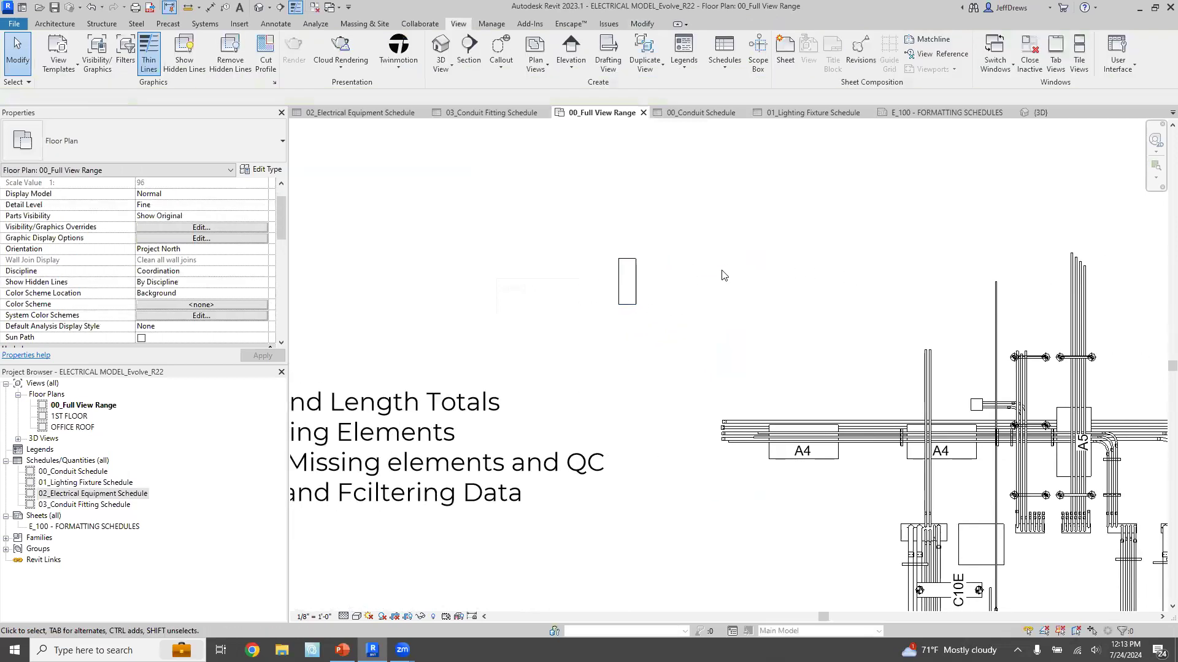
# - Inspect the type properties of the leftmost A4 - 2x4 recessed troffer in the floor plan
pyautogui.scroll(-2, 727, 224)
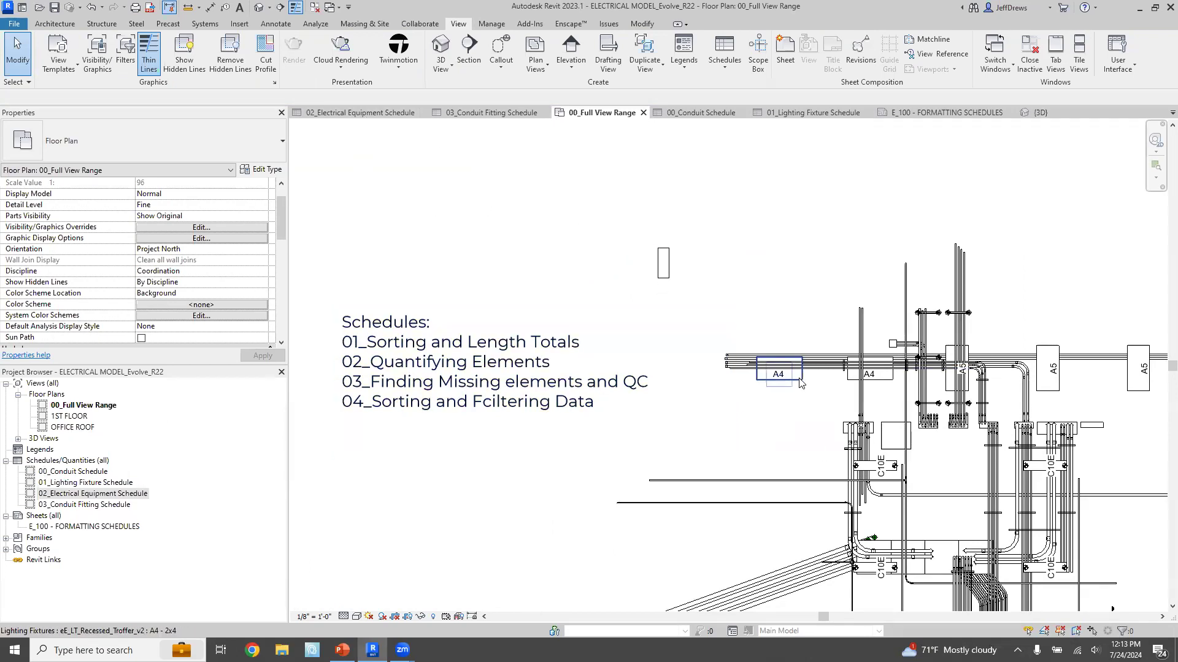
pyautogui.click(779, 372)
pyautogui.scroll(1, 251, 232)
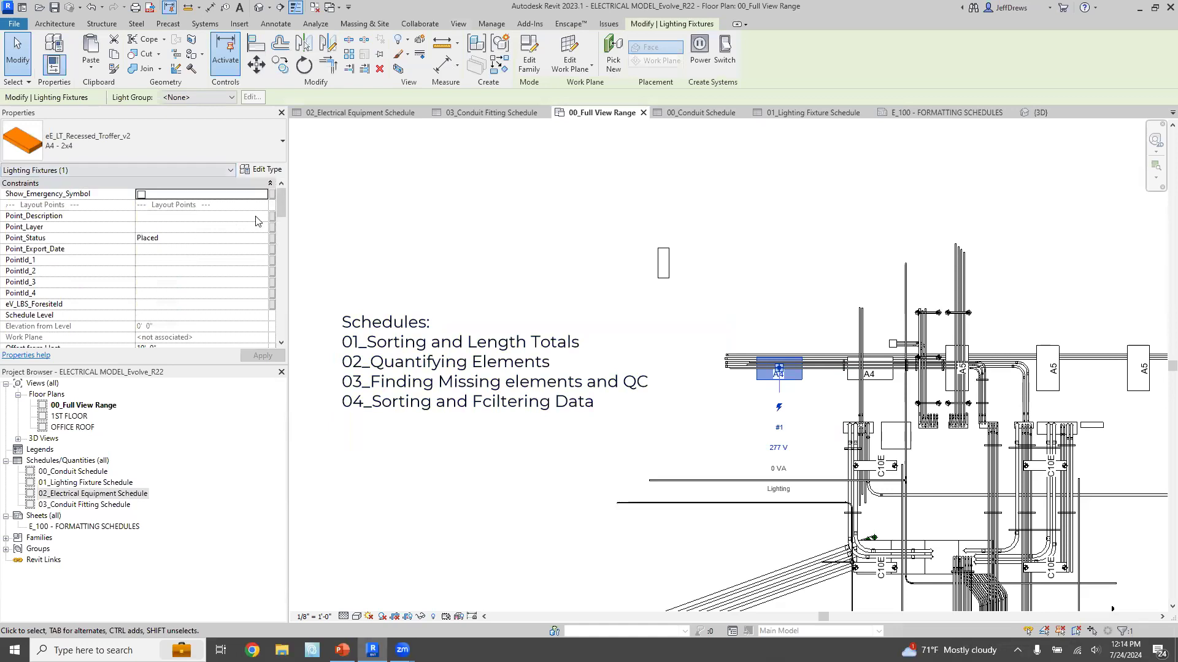
pyautogui.click(275, 172)
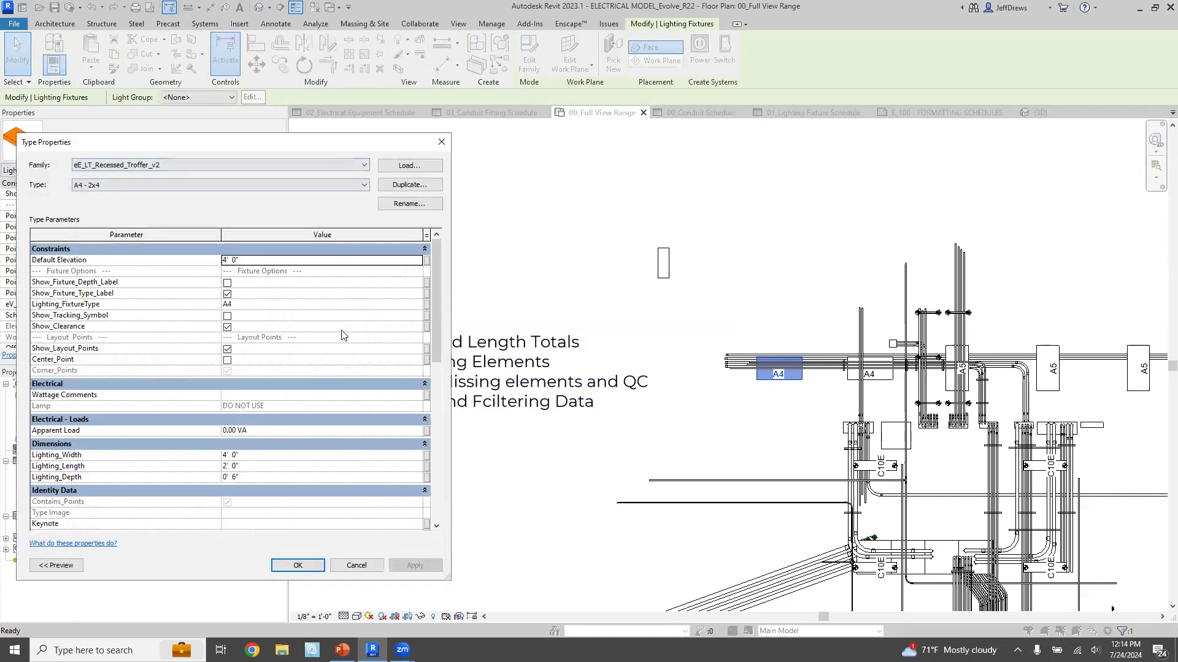
pyautogui.scroll(-3, 329, 352)
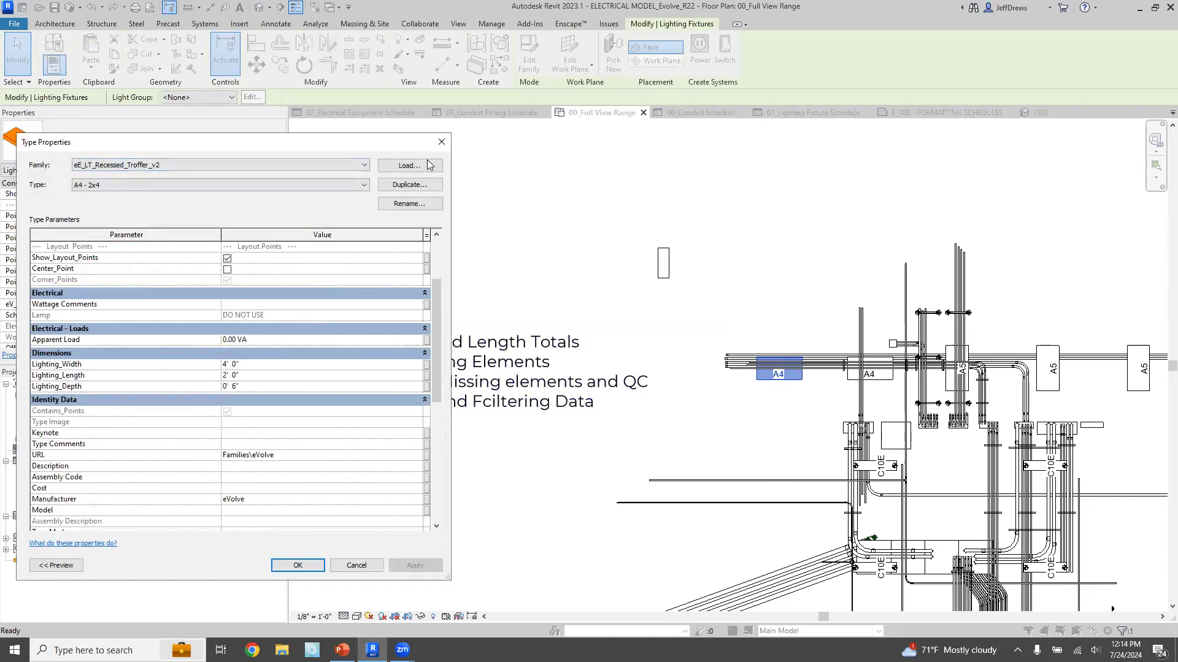
pyautogui.click(441, 142)
pyautogui.scroll(3, 1033, 474)
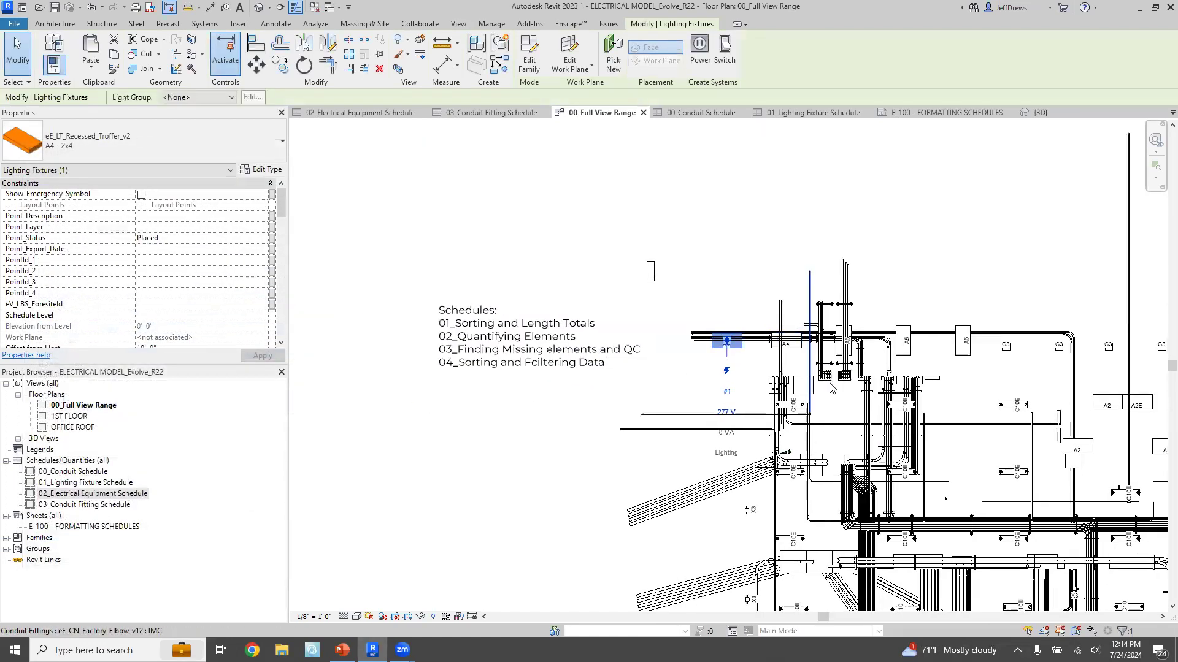
# - Inspect the type properties of the CS-A2X1 transformer in the floor plan
pyautogui.click(759, 397)
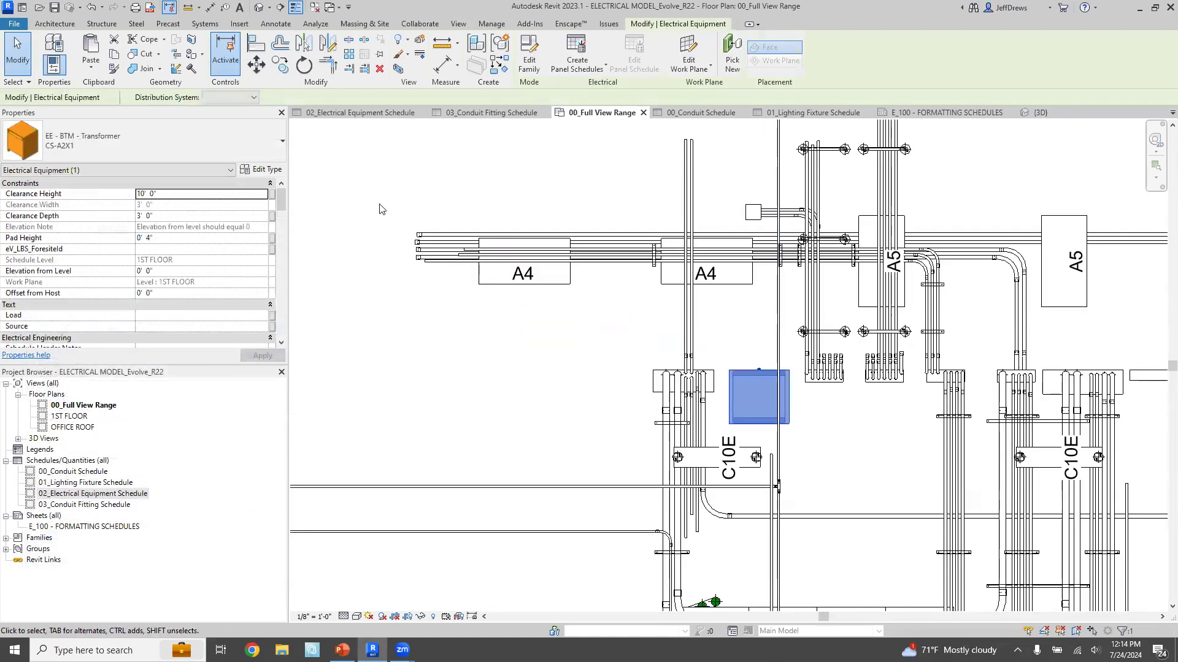
pyautogui.click(263, 169)
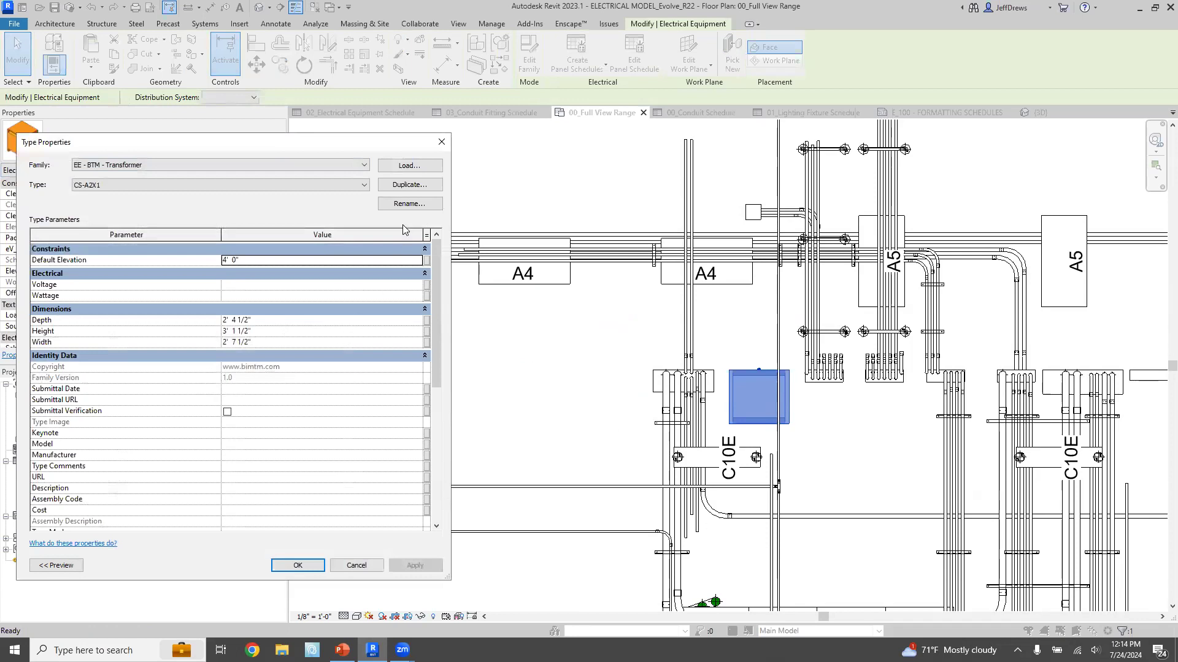
pyautogui.click(441, 141)
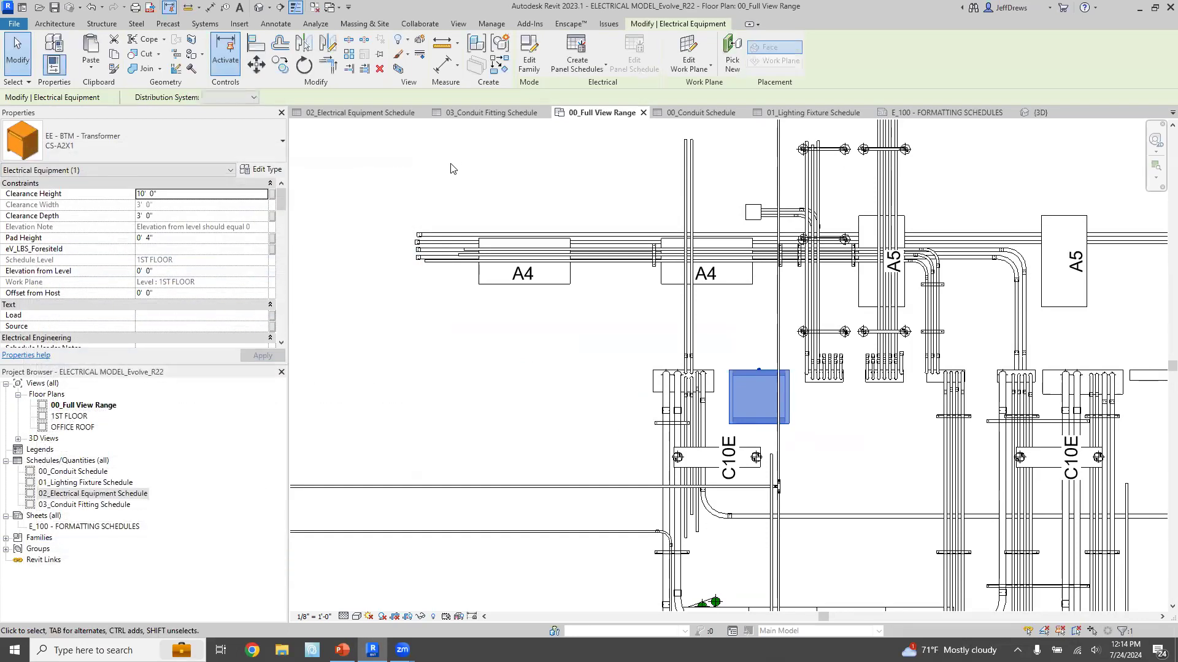
# - Turn on Submittal Verification for the CS-MCCA-1 type in the 02_Electrical Equipment Schedule and apply it to all elements of that type
pyautogui.click(363, 113)
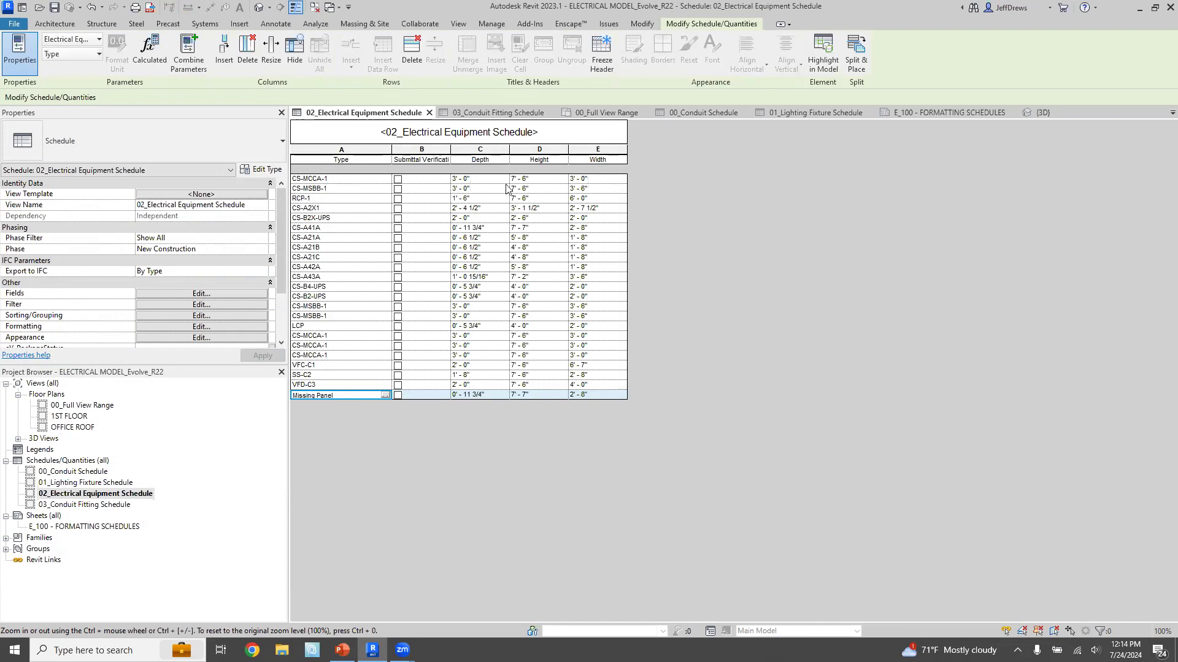
pyautogui.click(398, 179)
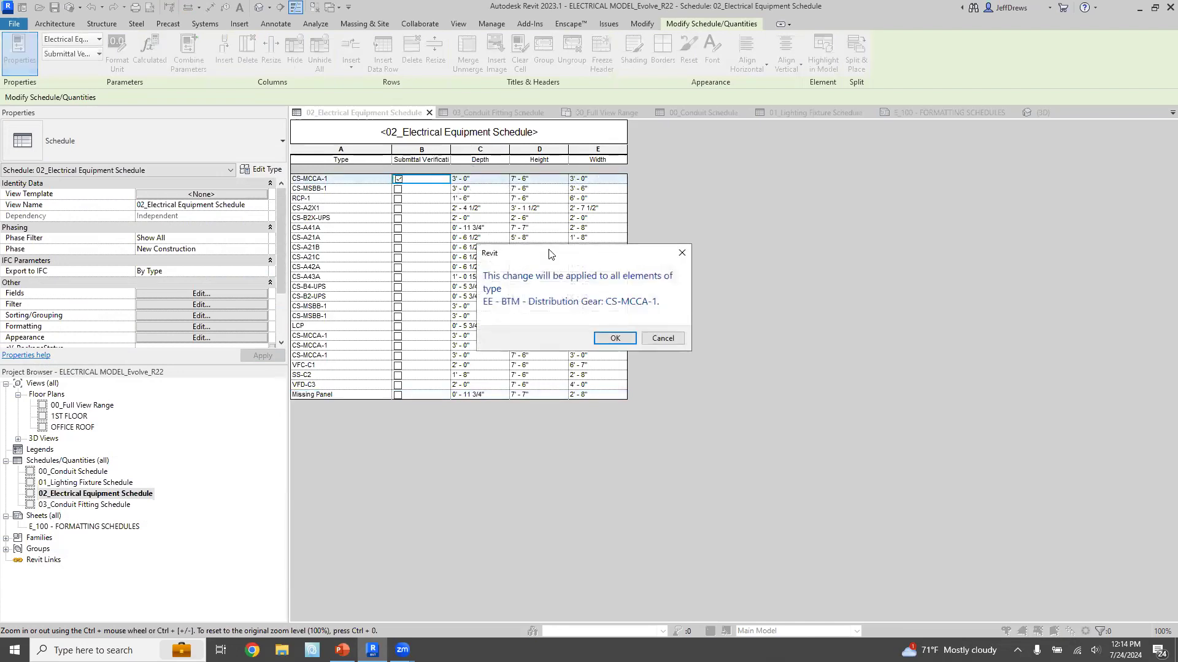
pyautogui.click(615, 338)
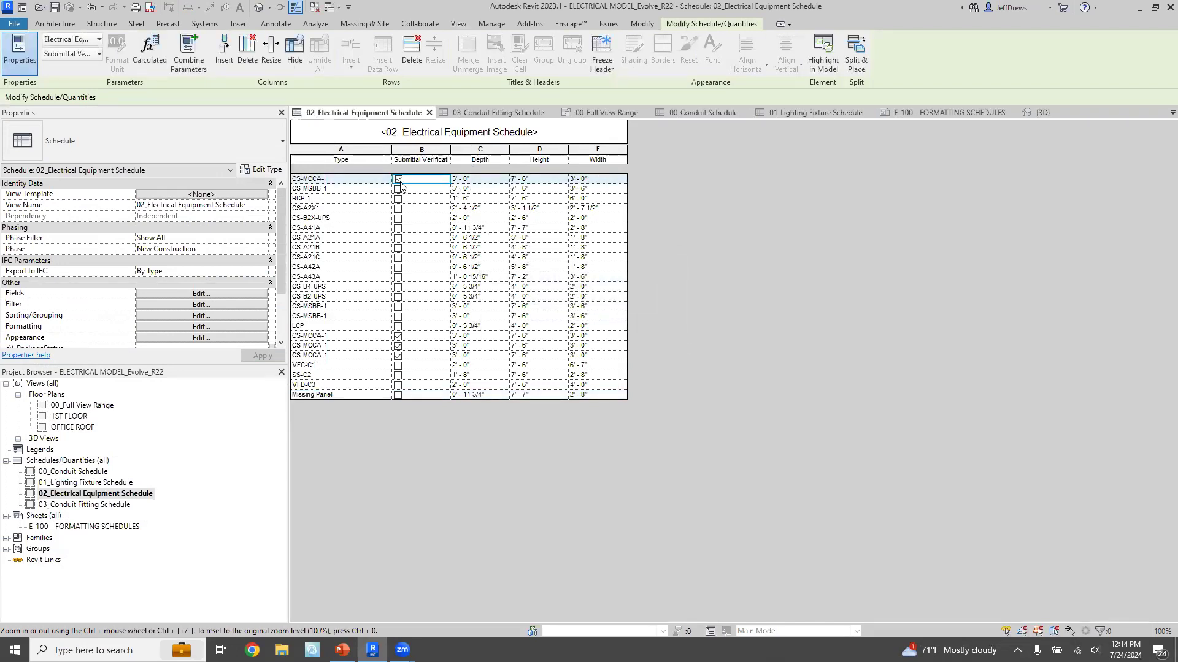
# - Select the first CS-MCCA-1 row, find that gear in the 00_Full View Range plan and check its type properties for Submittal Verification
pyautogui.click(330, 180)
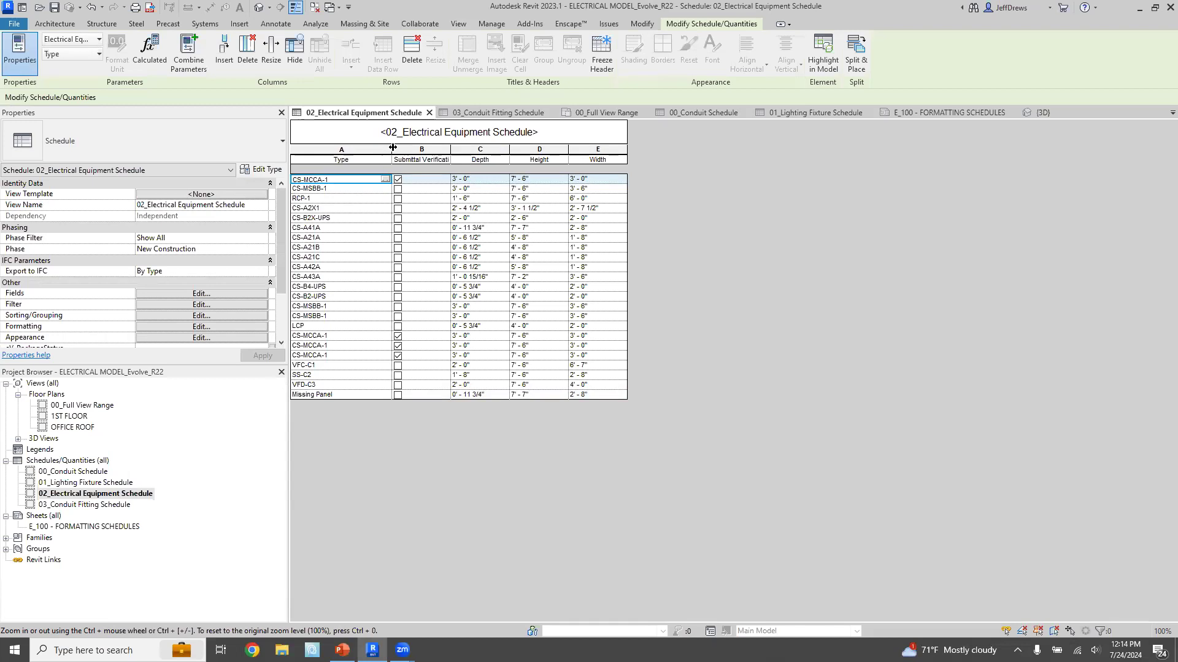
pyautogui.click(607, 115)
pyautogui.scroll(-7, 664, 315)
pyautogui.moveTo(616, 359); pyautogui.dragTo(583, 331, button='middle')
pyautogui.scroll(5, 588, 364)
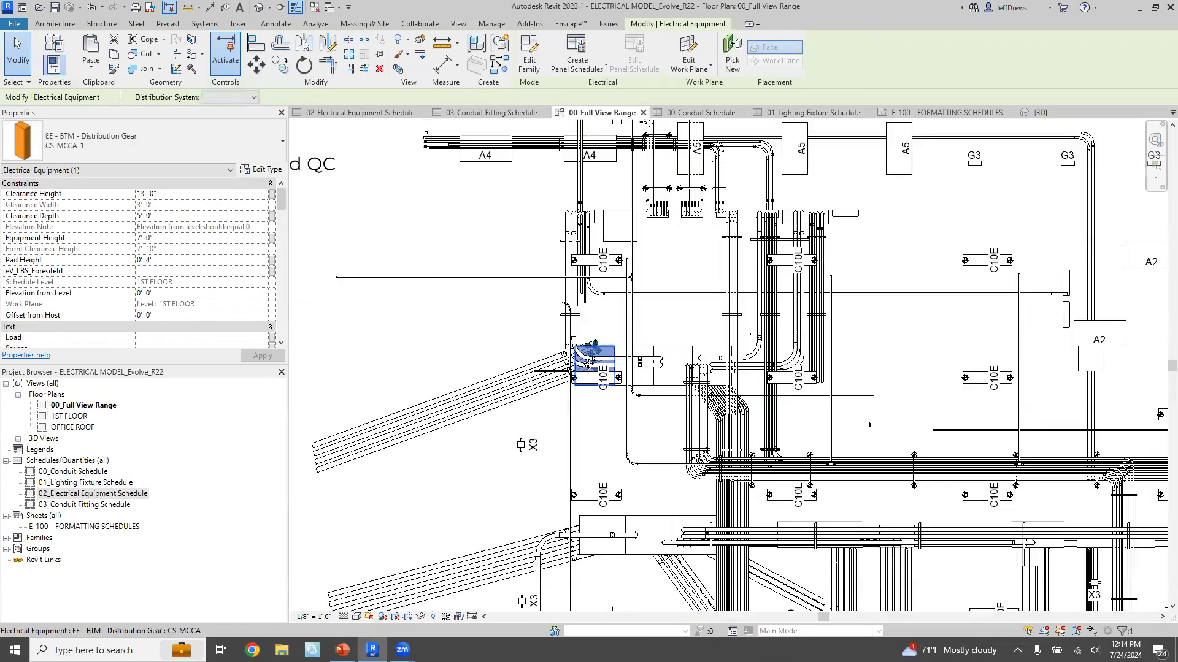
pyautogui.scroll(4, 589, 365)
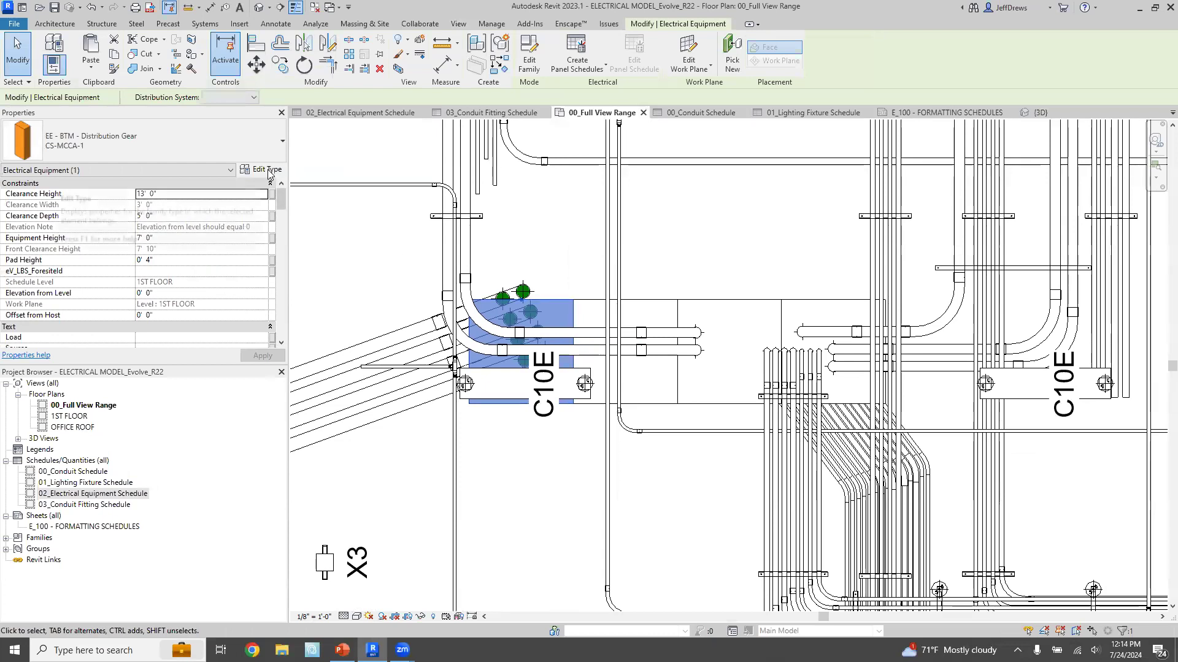
pyautogui.click(268, 172)
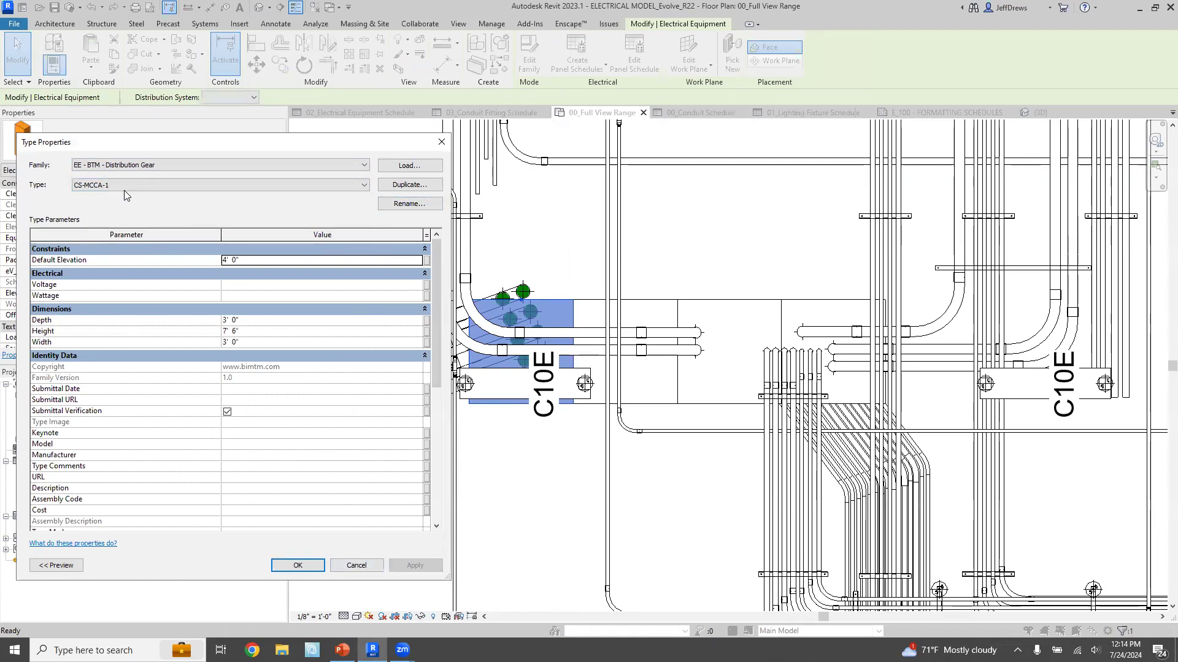
pyautogui.click(356, 565)
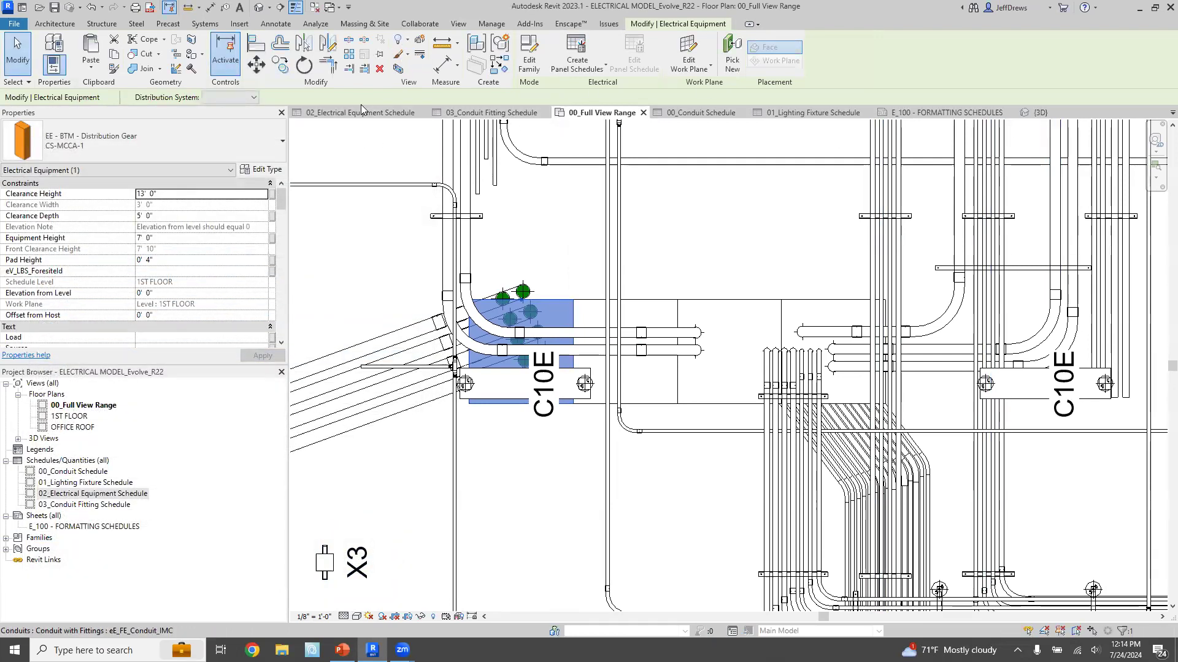
# - Sort the 02_Electrical Equipment Schedule by Type in ascending order and turn off Itemize every instance
pyautogui.click(344, 114)
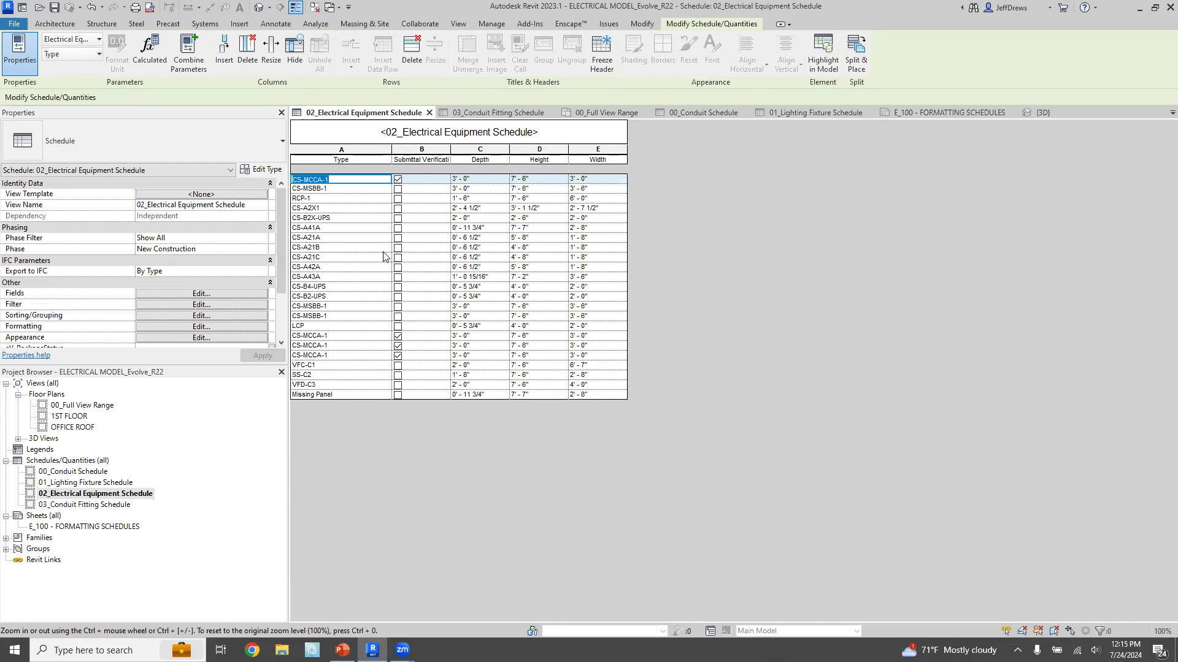
pyautogui.click(202, 316)
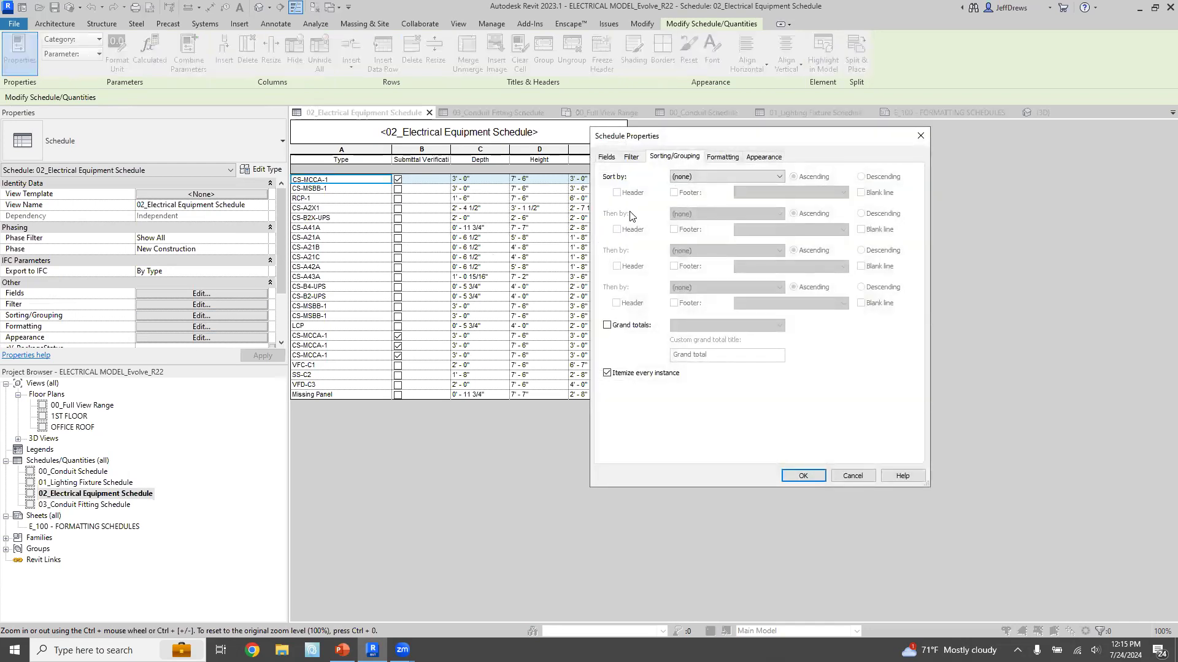
pyautogui.click(713, 180)
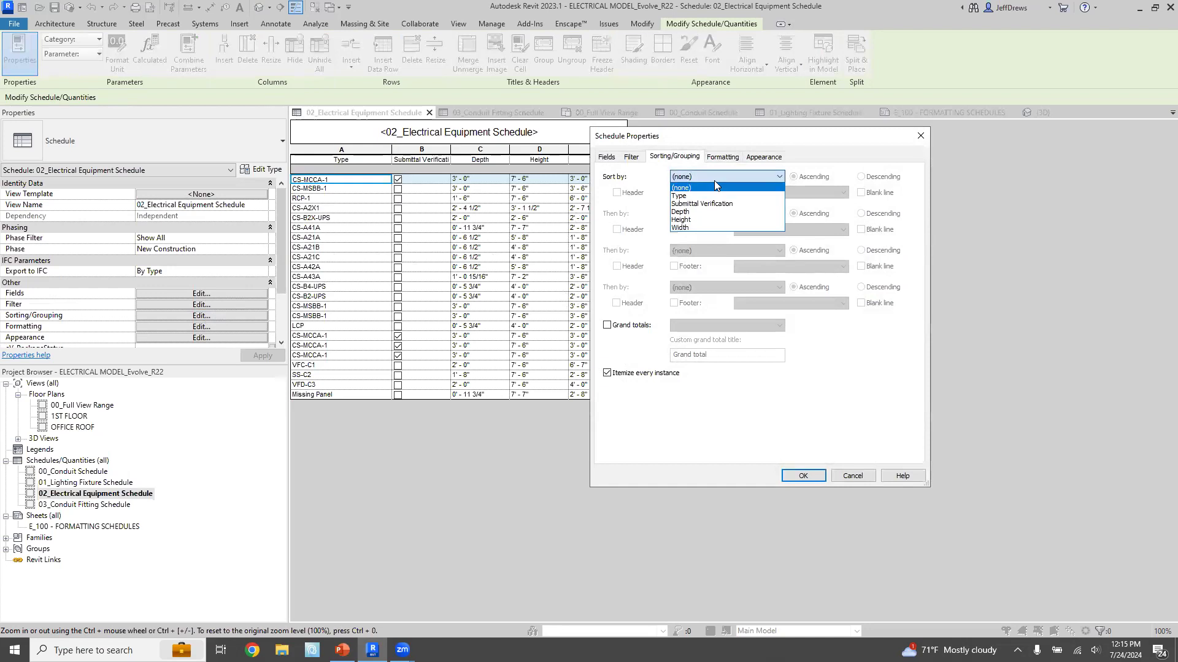
pyautogui.click(703, 196)
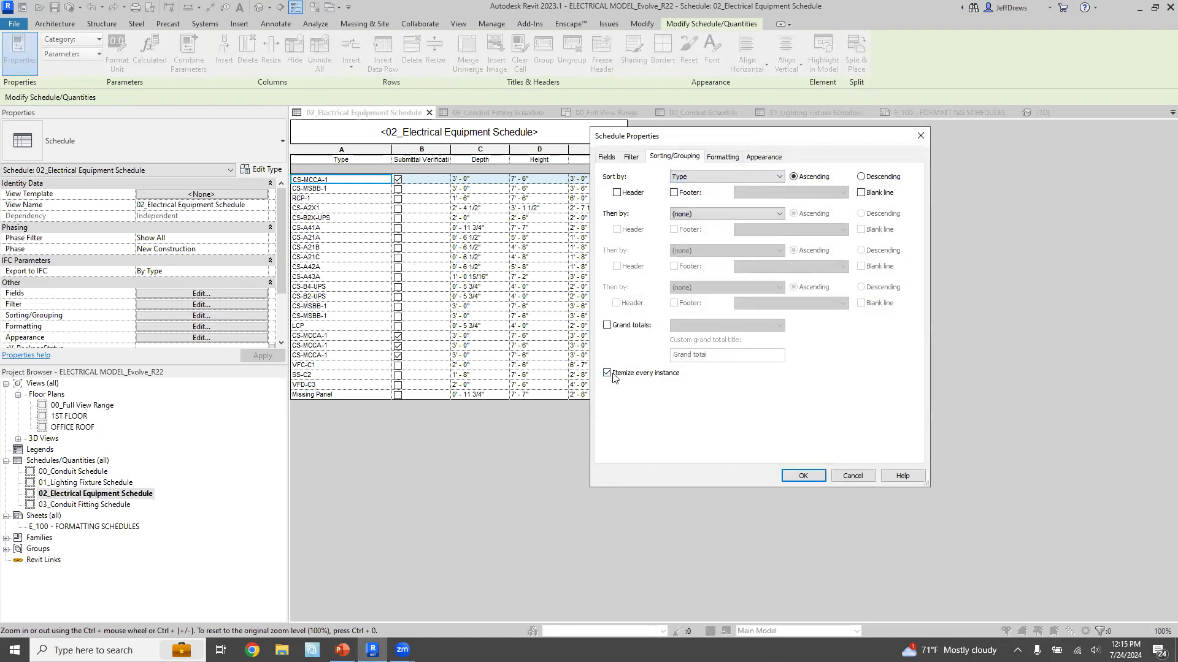
pyautogui.click(607, 374)
pyautogui.click(805, 477)
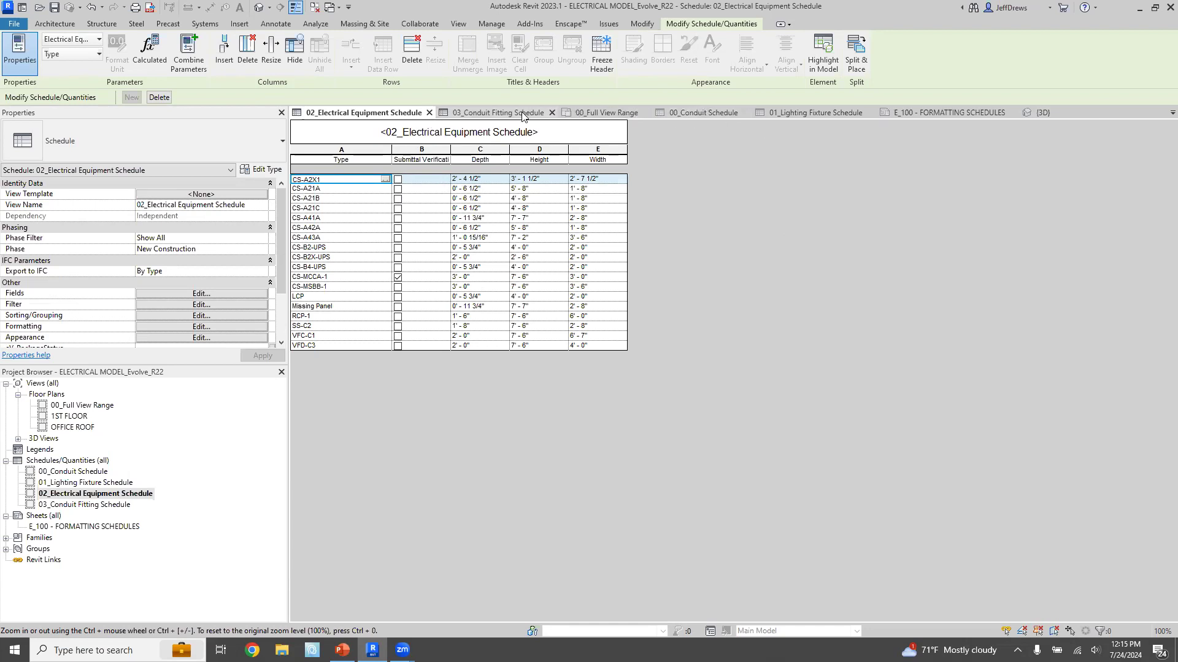
# - Correct the misspelled word in the last line of the floor plan's Schedules text note so it reads "04_Sorting and Filtering Data"
pyautogui.click(620, 113)
pyautogui.scroll(-5, 450, 235)
pyautogui.moveTo(450, 235); pyautogui.dragTo(718, 294, button='middle')
pyautogui.click(539, 258)
pyautogui.scroll(-2, 527, 298)
pyautogui.click(496, 338)
pyautogui.moveTo(529, 293); pyautogui.dragTo(506, 286, button='middle')
pyautogui.scroll(3, 497, 251)
pyautogui.scroll(2, 500, 252)
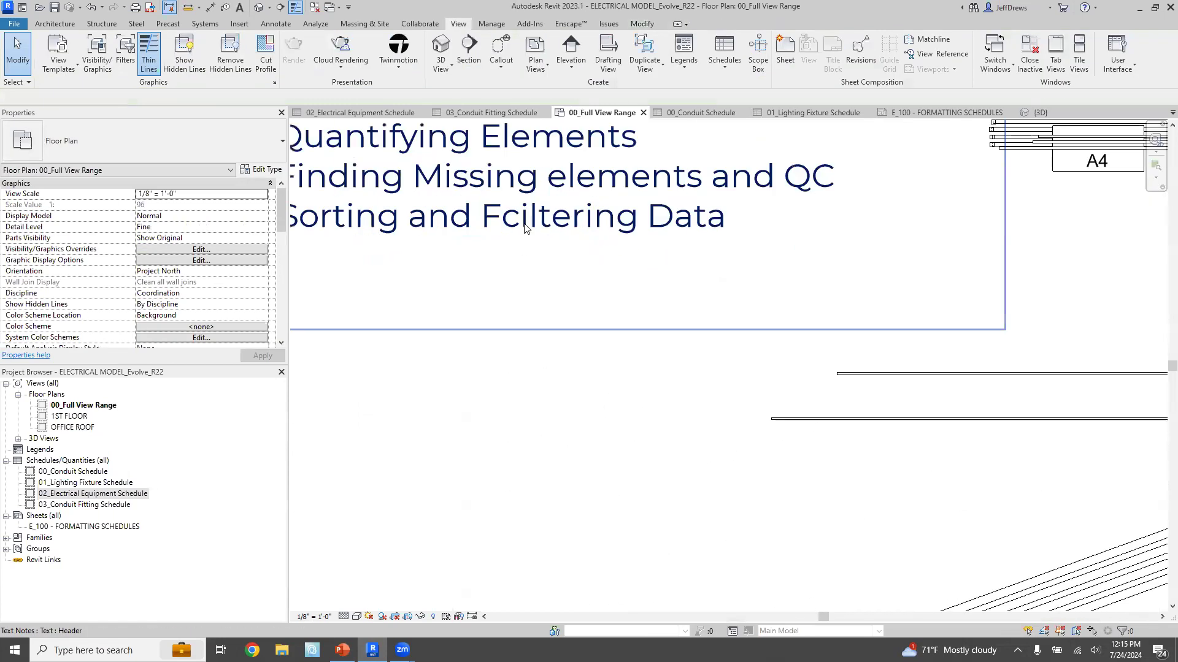
pyautogui.doubleClick(522, 225)
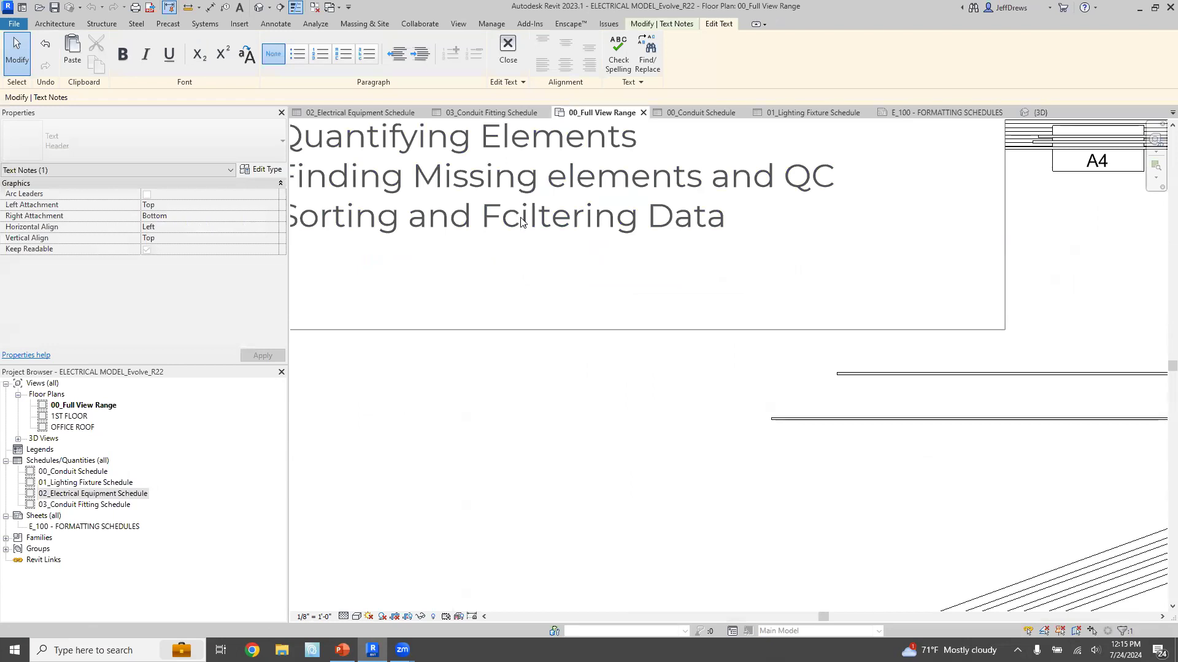
pyautogui.press('BackSpace')
pyautogui.click(512, 405)
pyautogui.scroll(-4, 513, 410)
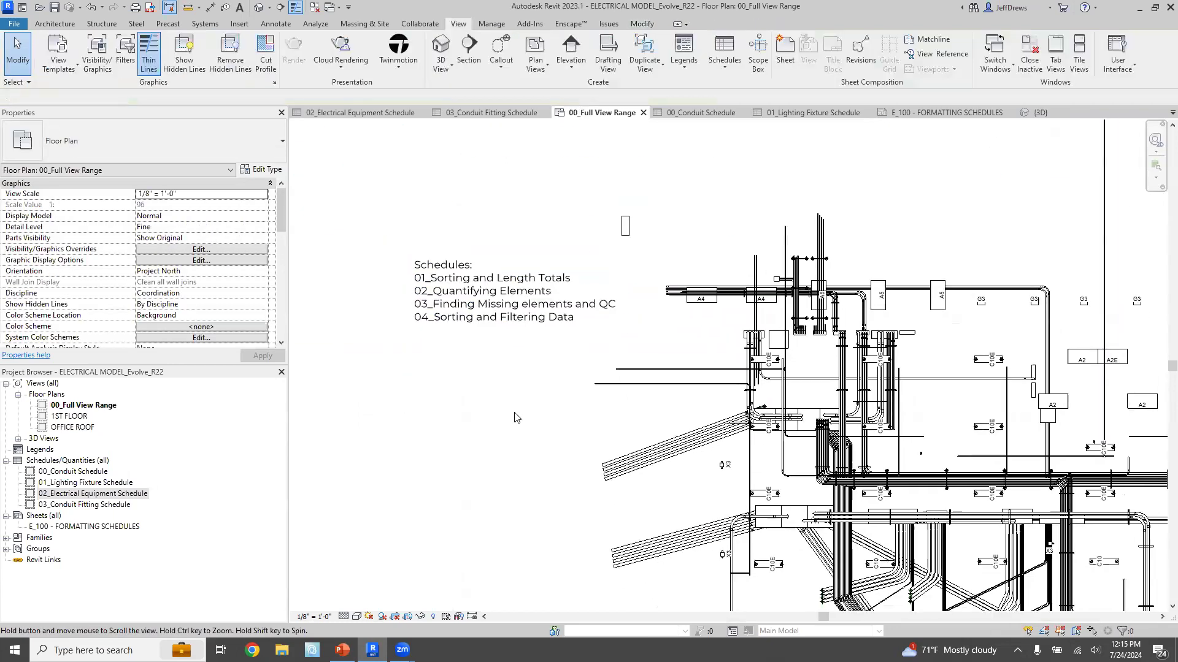
pyautogui.scroll(-1, 515, 418)
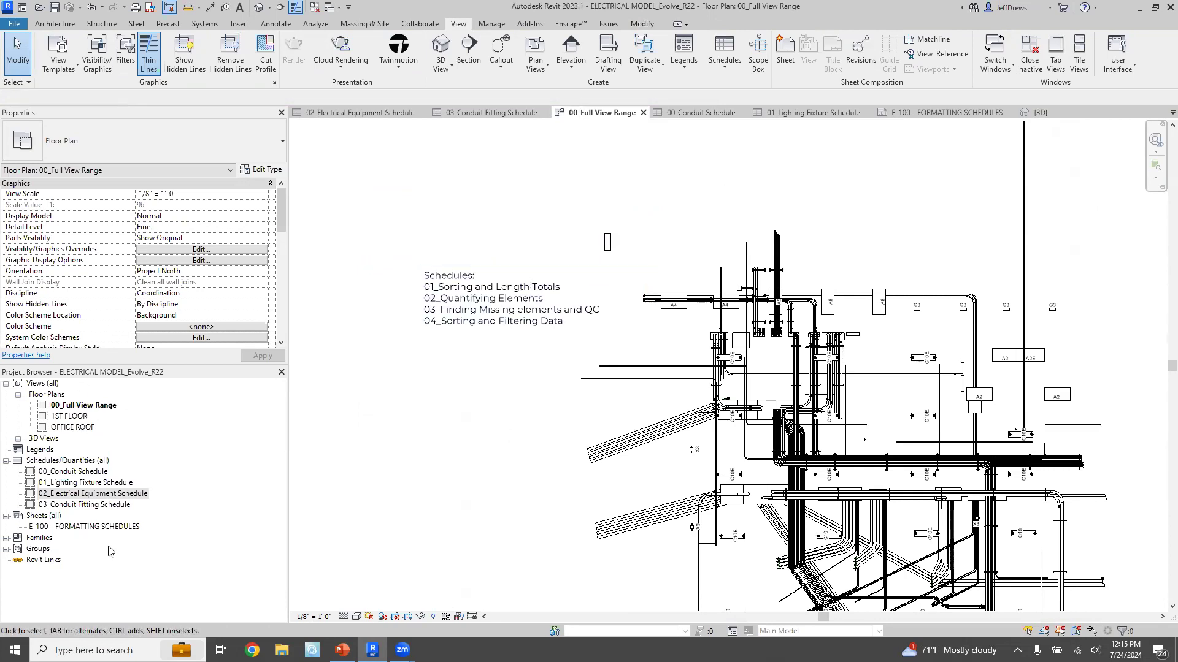
# - Open the 03_Conduit Fitting Schedule and review its scheduled fields without changing them
pyautogui.doubleClick(106, 505)
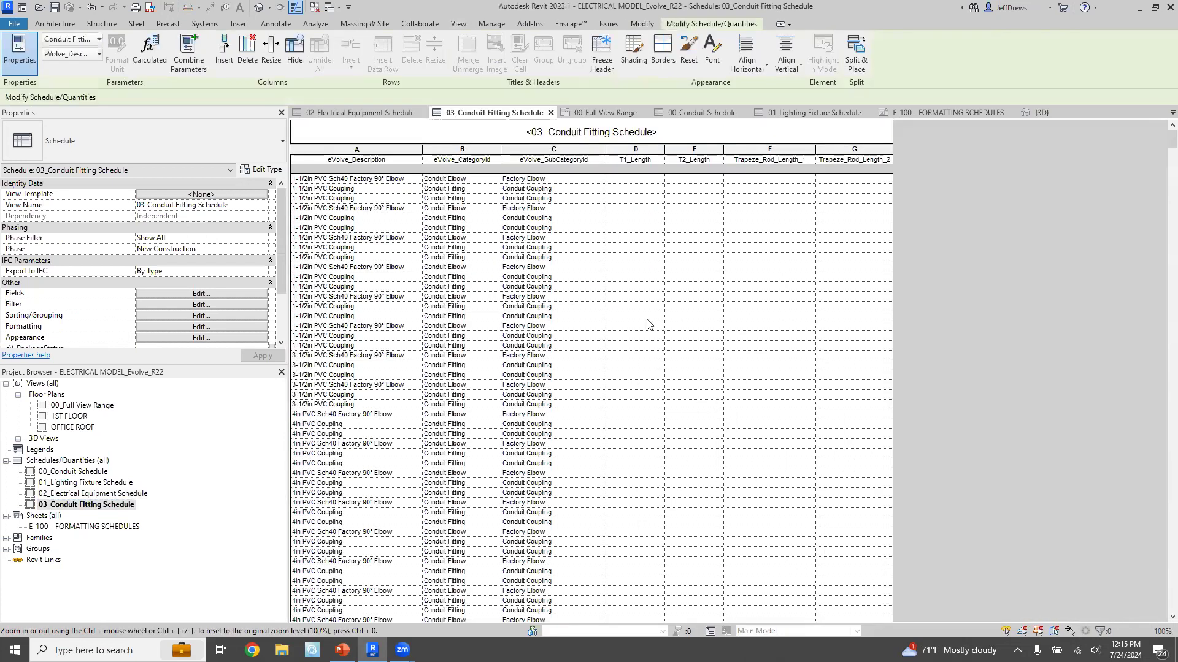
pyautogui.moveTo(1161, 149); pyautogui.dragTo(1061, 136)
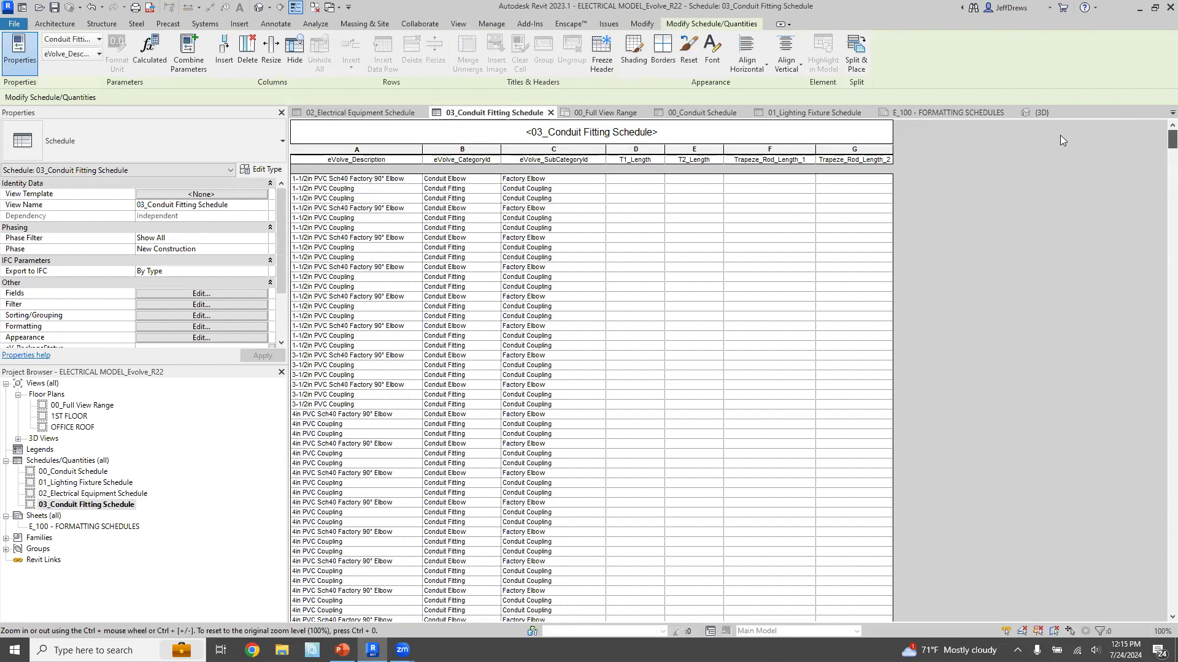
pyautogui.click(202, 294)
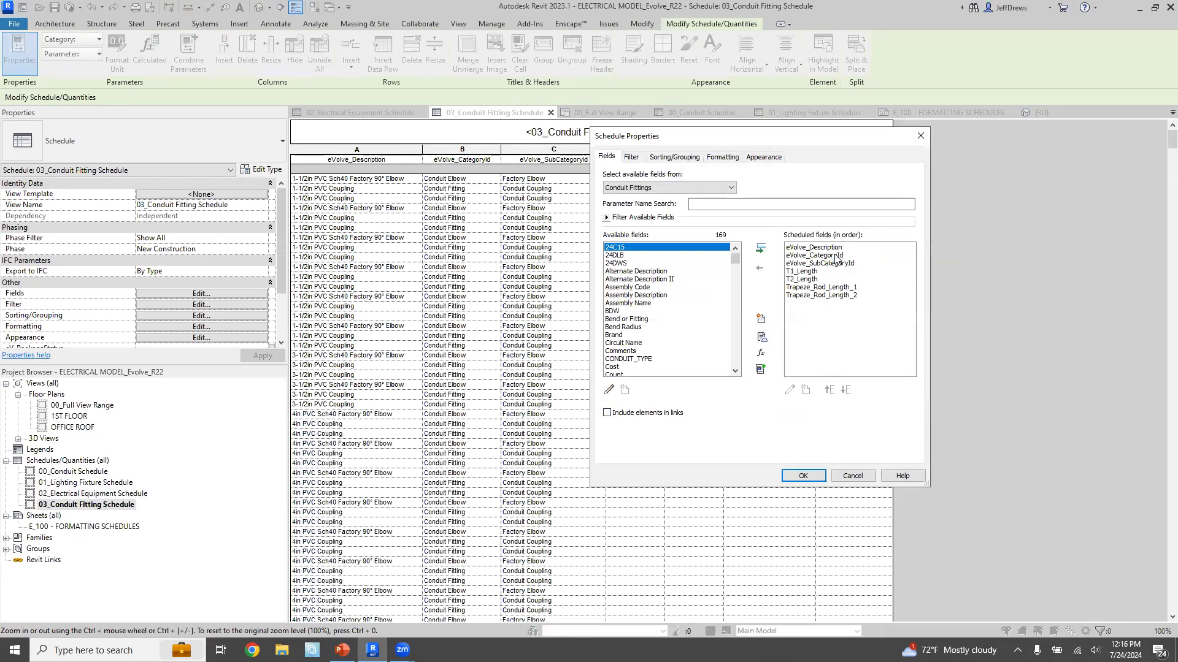
pyautogui.click(858, 476)
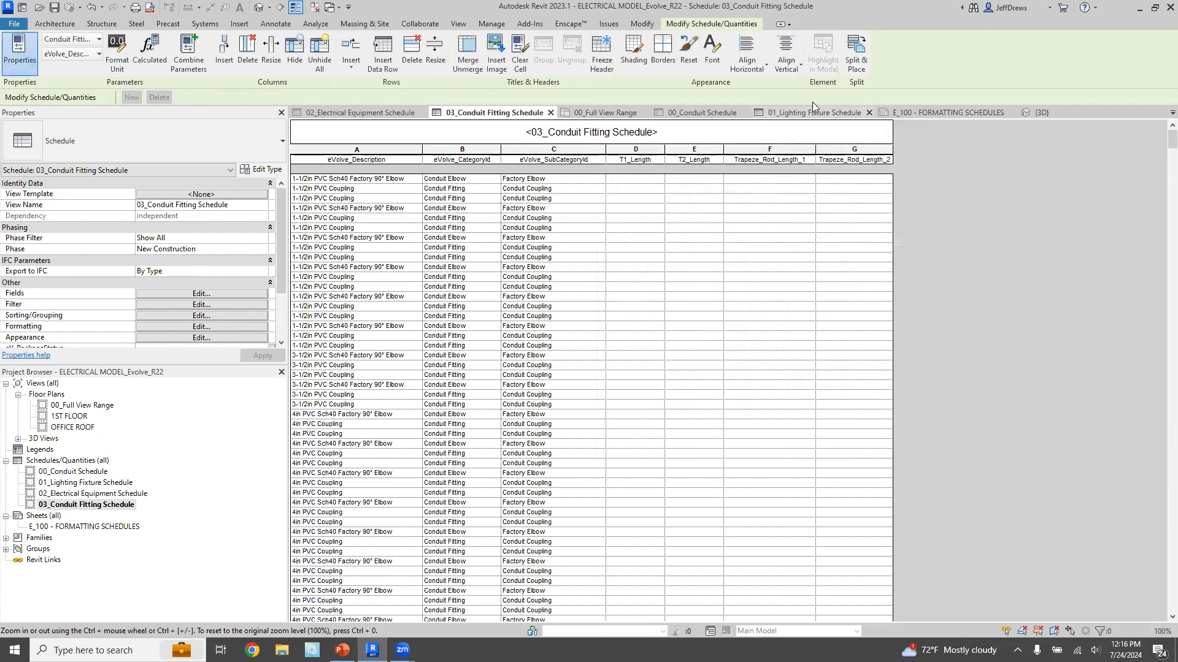
# - Select a two-tier trapeze hanger in the 3D view and examine its instance properties
pyautogui.click(1049, 114)
pyautogui.scroll(-4, 546, 254)
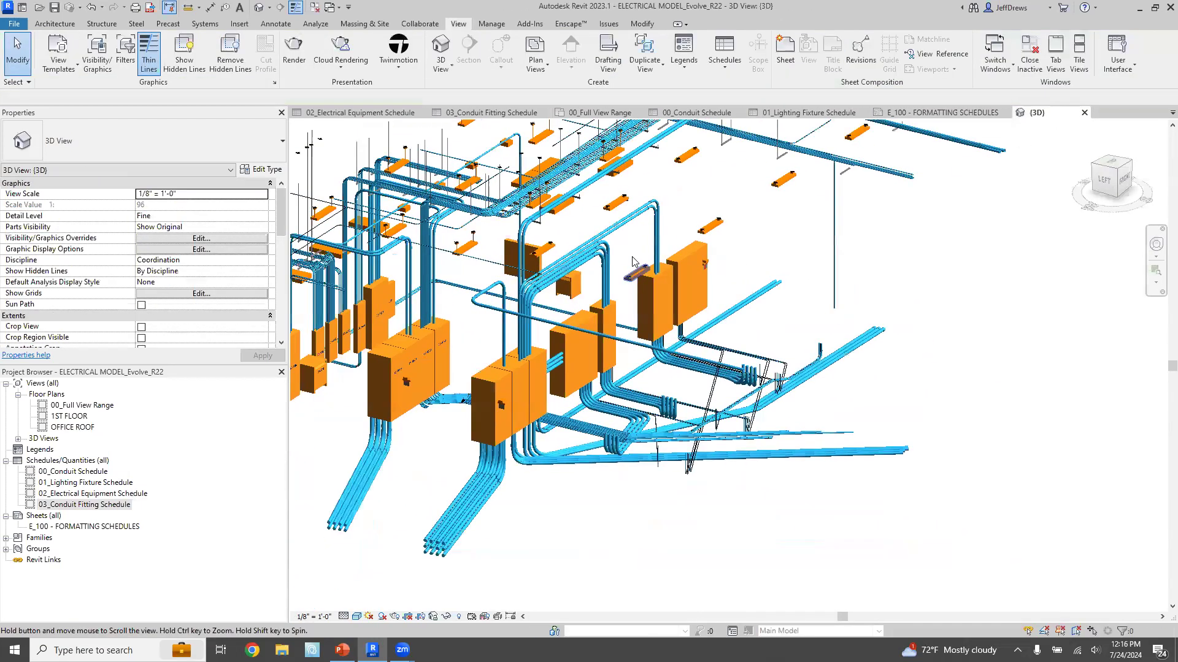
pyautogui.scroll(4, 495, 348)
pyautogui.scroll(6, 497, 348)
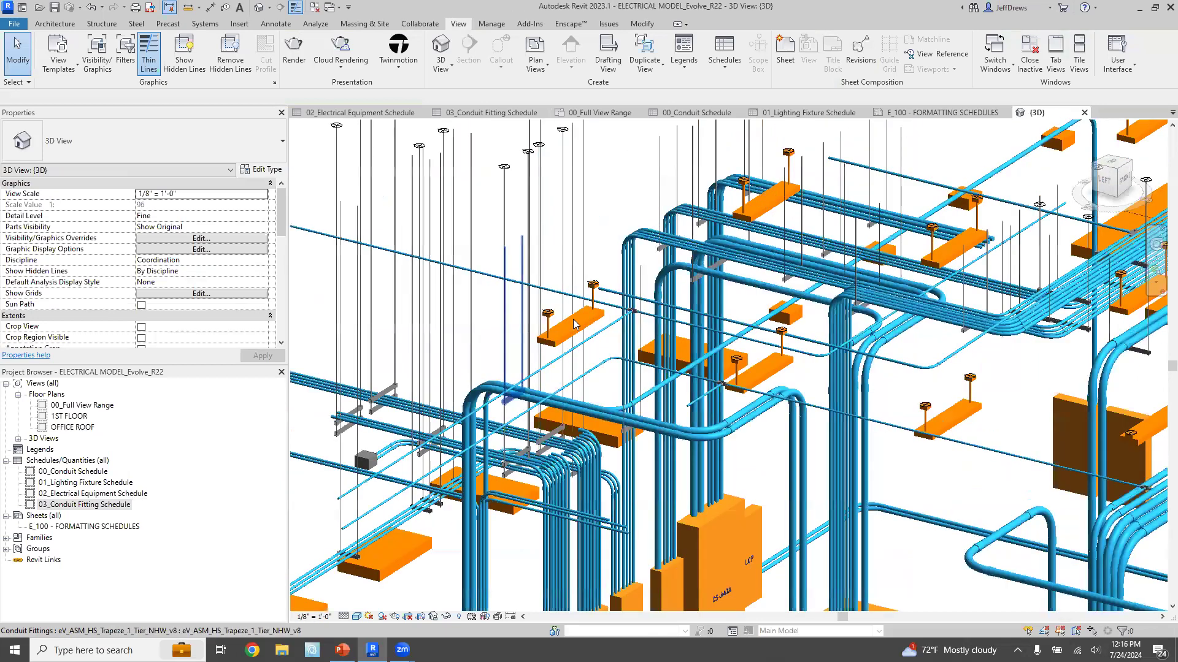
pyautogui.click(627, 388)
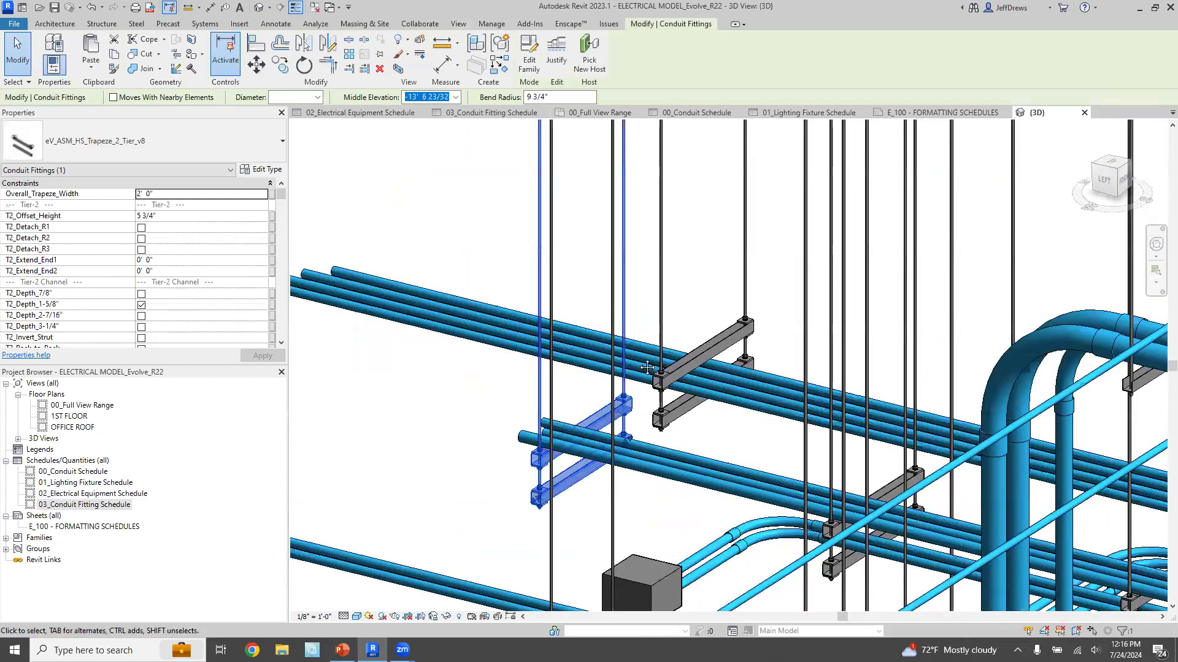
pyautogui.scroll(-4, 627, 388)
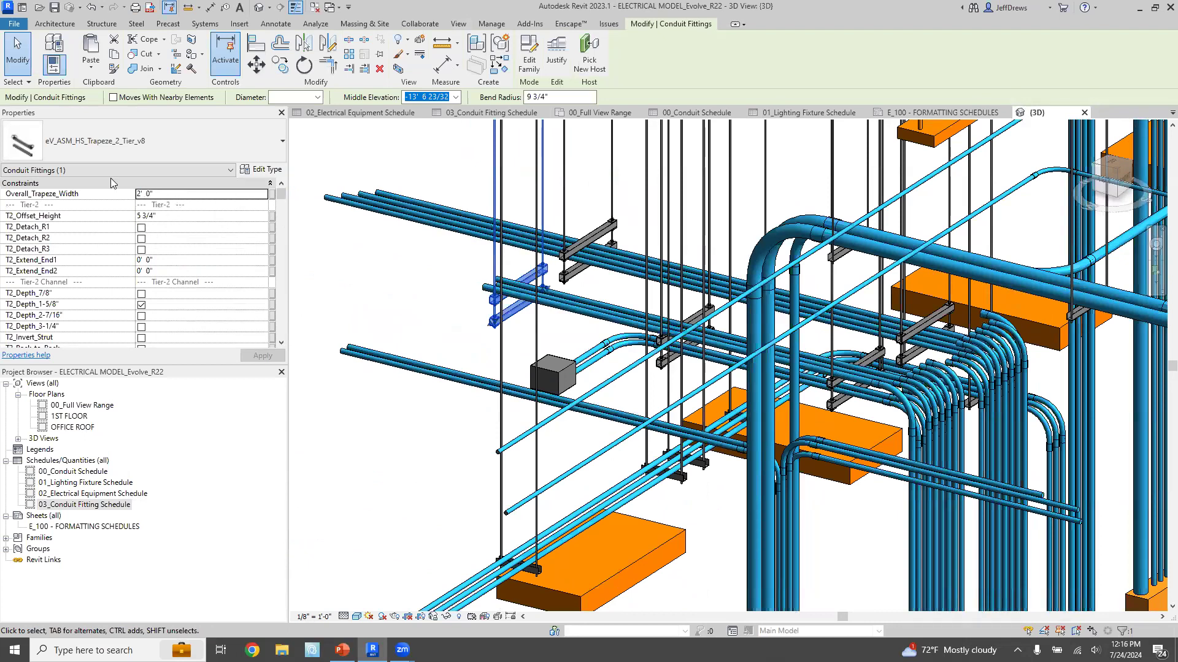
pyautogui.scroll(-3, 76, 273)
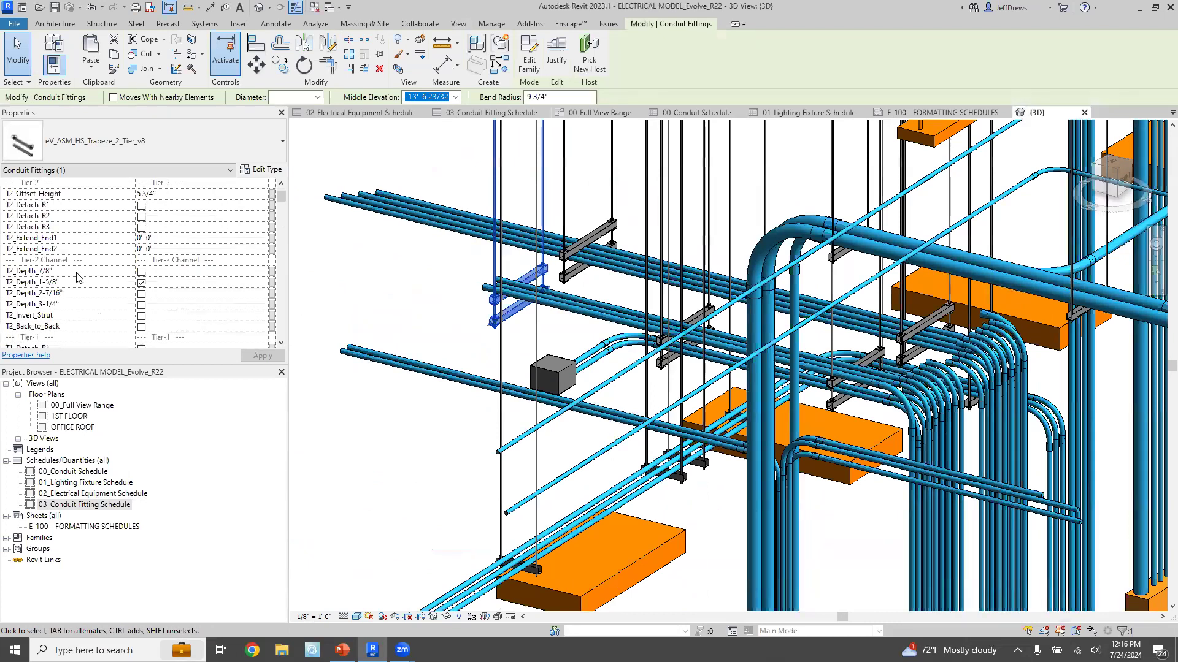
pyautogui.scroll(-4, 306, 281)
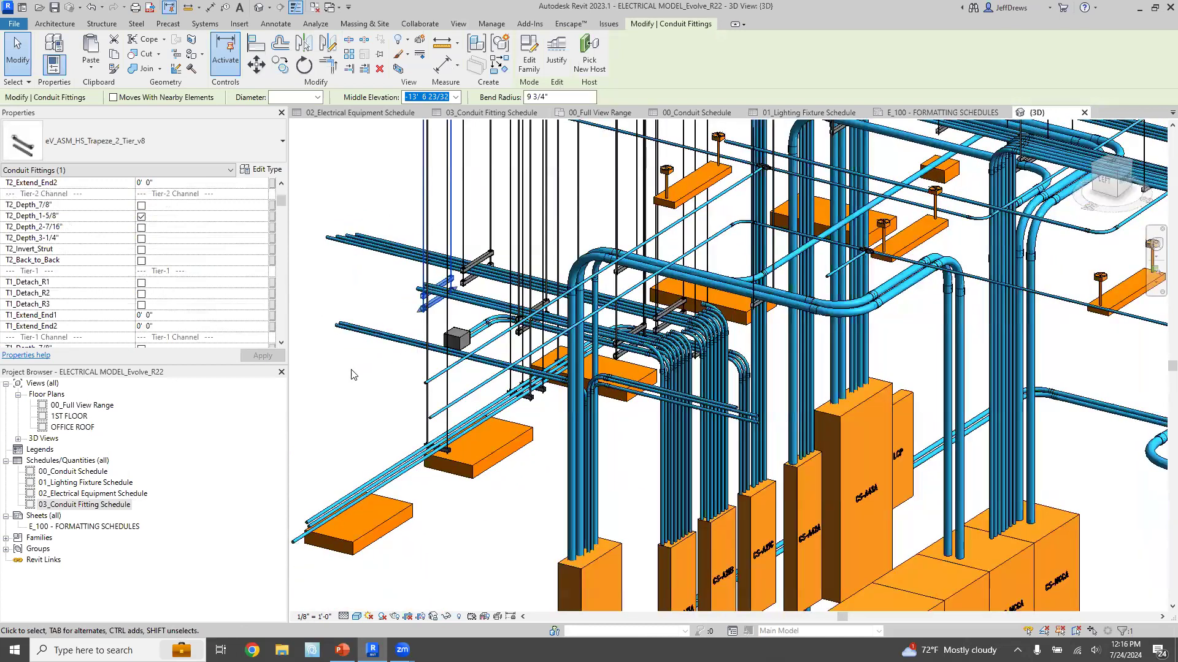
# - Inspect the two-tier trapeze hanger's eVolve type parameters and return to the 03_Conduit Fitting Schedule
pyautogui.click(362, 377)
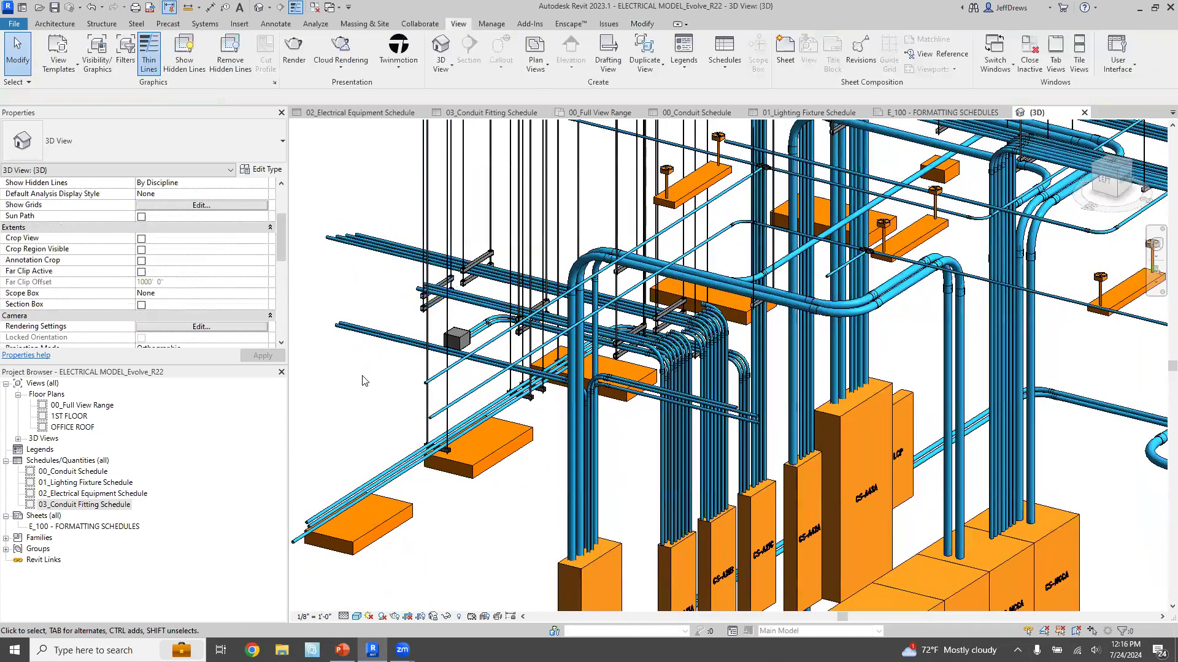
pyautogui.click(423, 243)
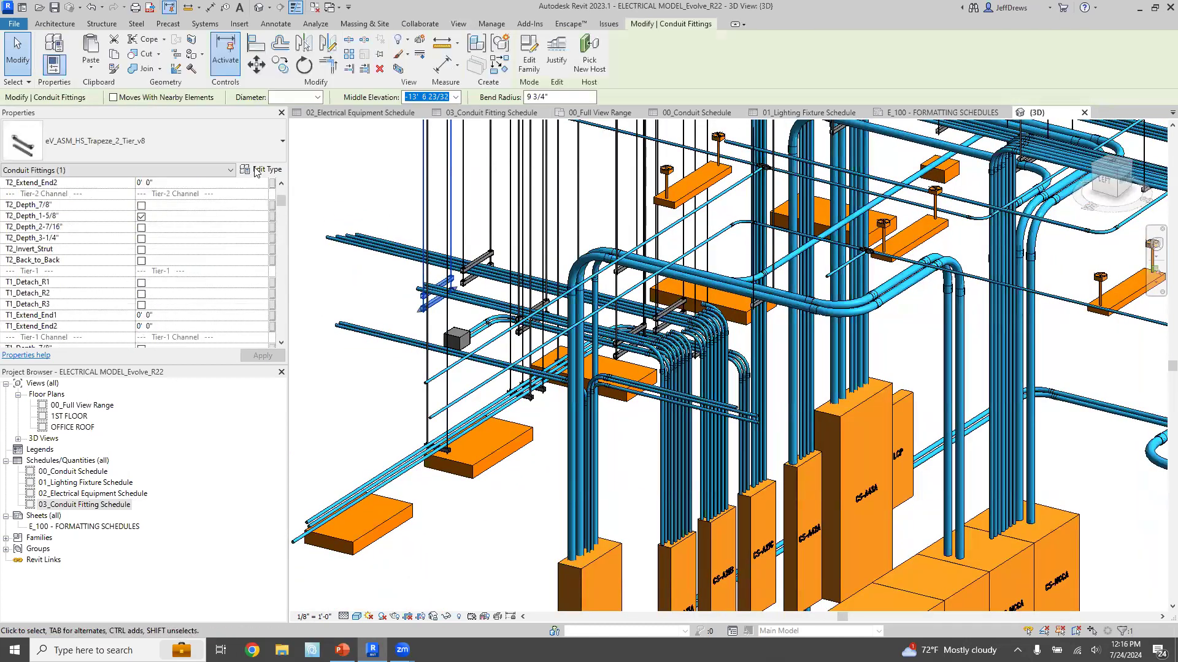
pyautogui.click(256, 170)
pyautogui.scroll(-10, 194, 452)
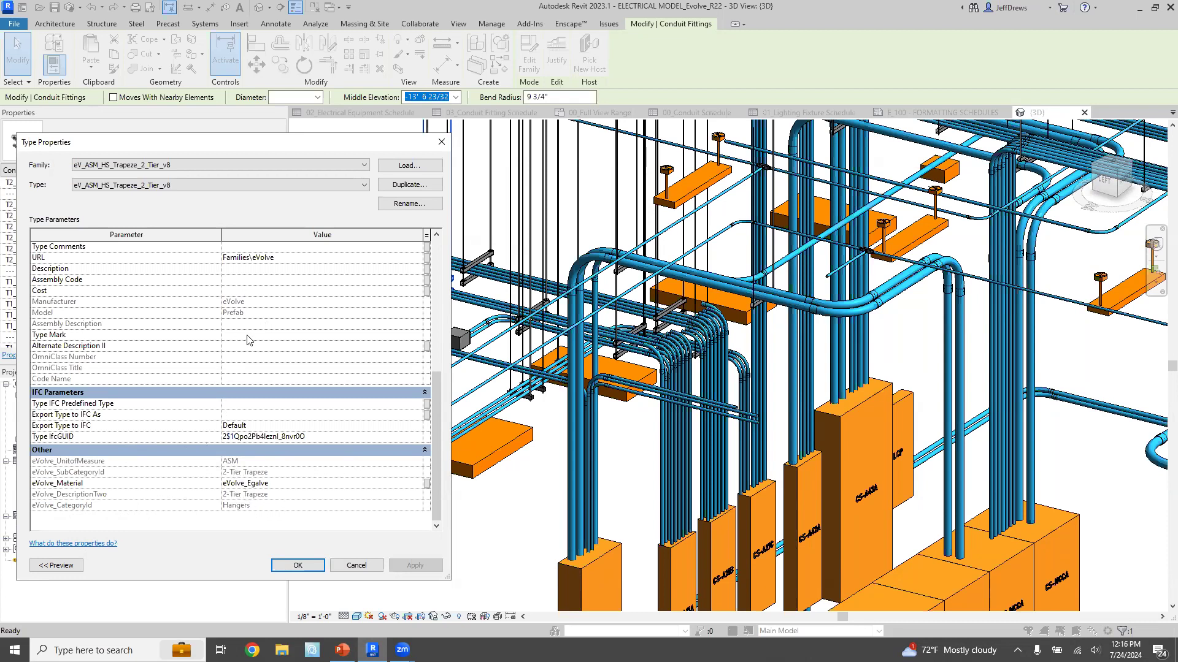
pyautogui.click(356, 566)
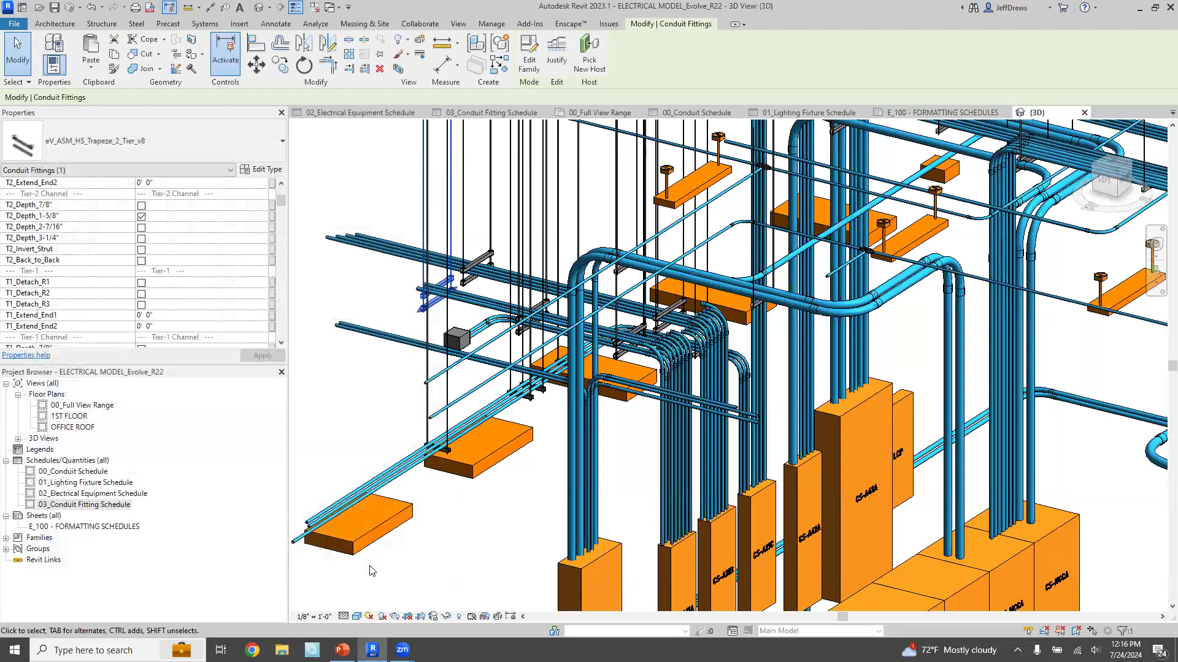
pyautogui.click(362, 295)
pyautogui.doubleClick(87, 505)
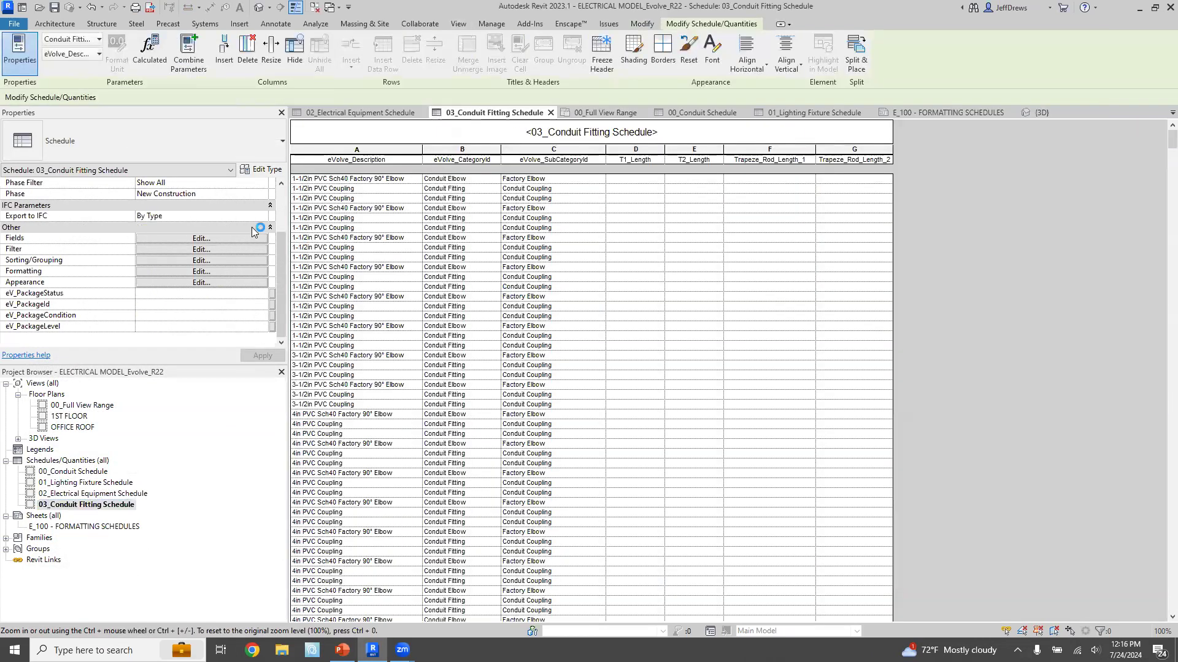
# - Filter the 03_Conduit Fitting Schedule by eVolve_CategoryId equals Hangers and review the filtered rows
pyautogui.click(208, 249)
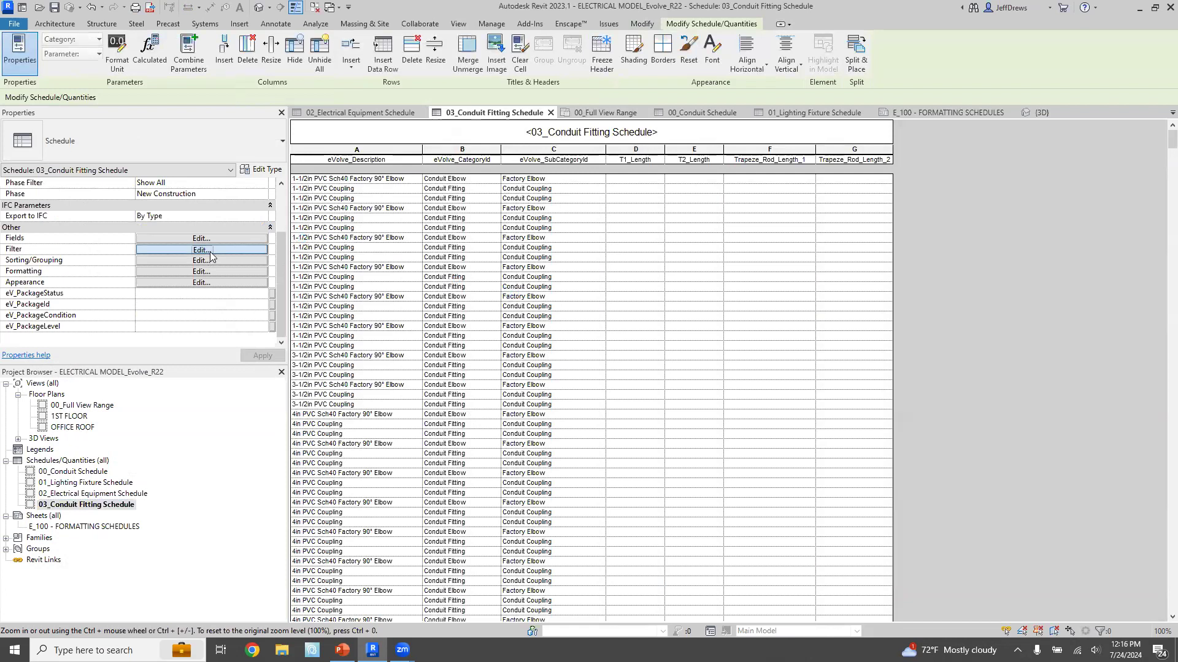
pyautogui.click(679, 177)
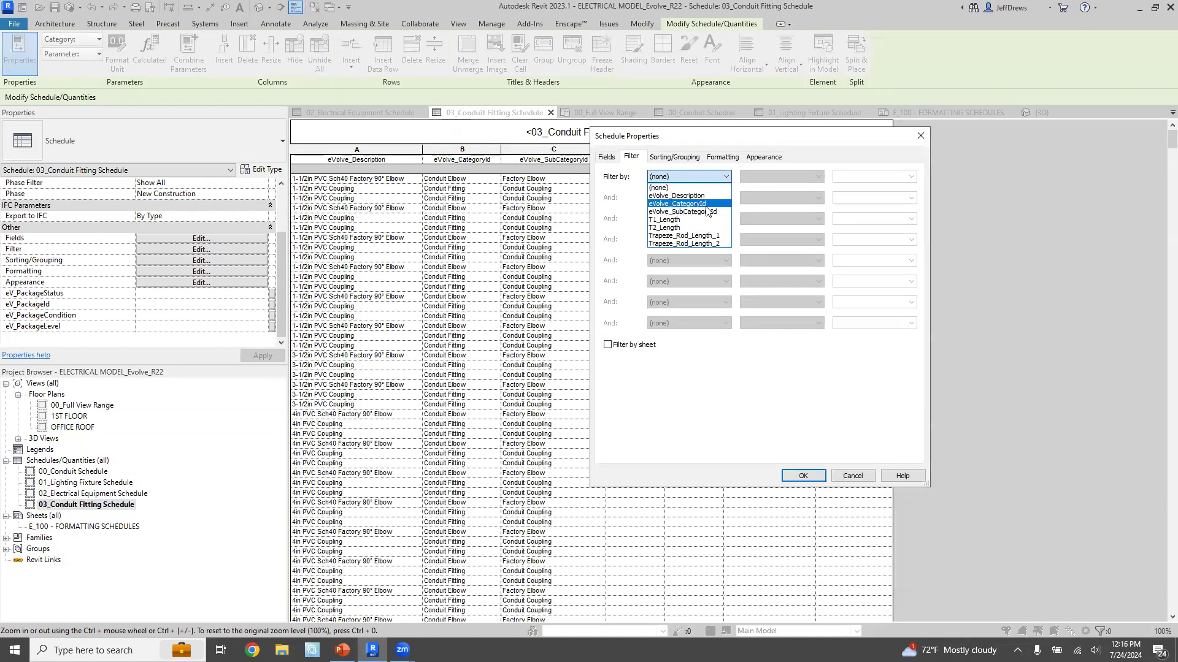
pyautogui.click(705, 204)
pyautogui.click(807, 178)
pyautogui.click(789, 196)
pyautogui.click(910, 178)
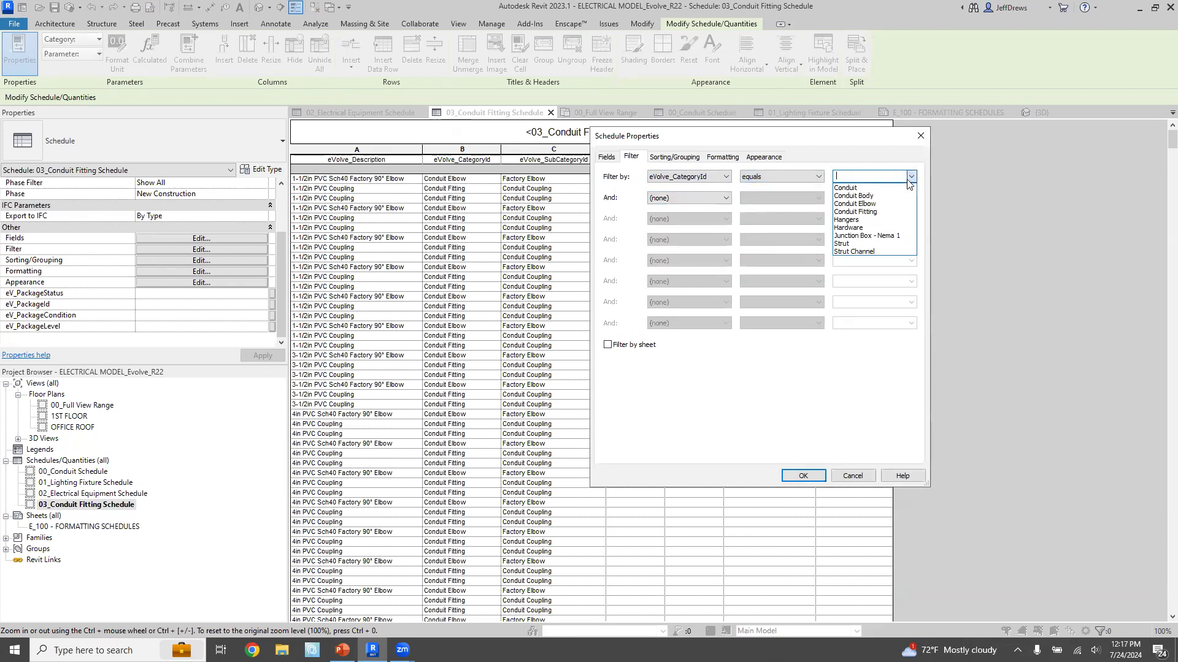
pyautogui.click(859, 220)
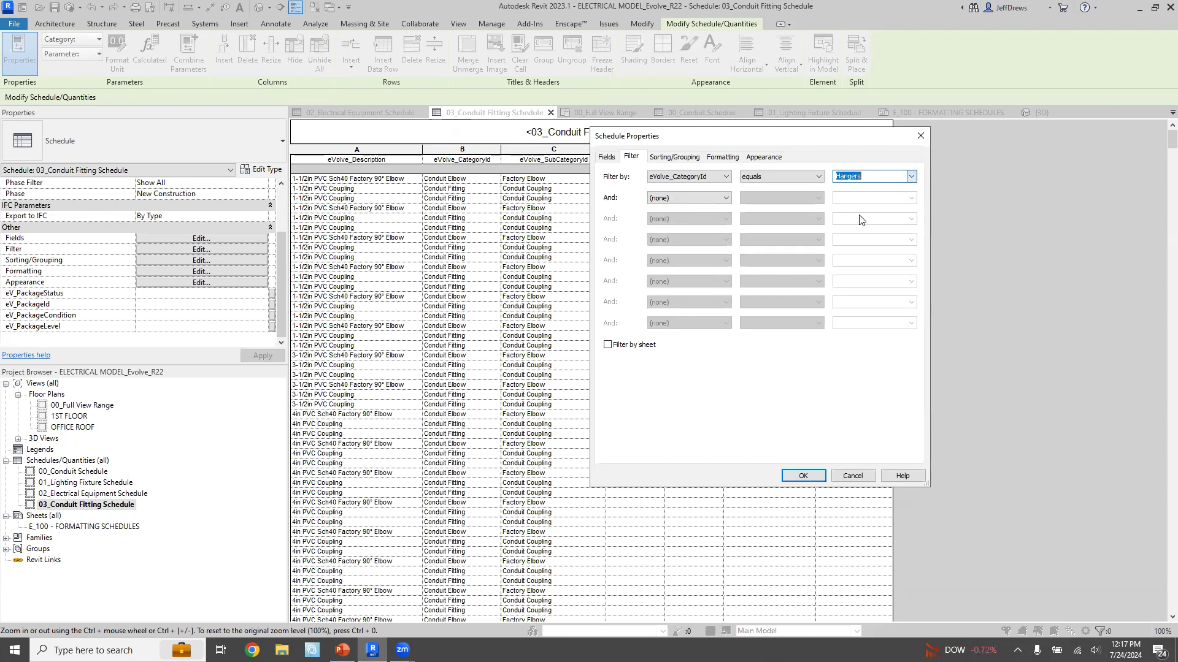
pyautogui.click(800, 473)
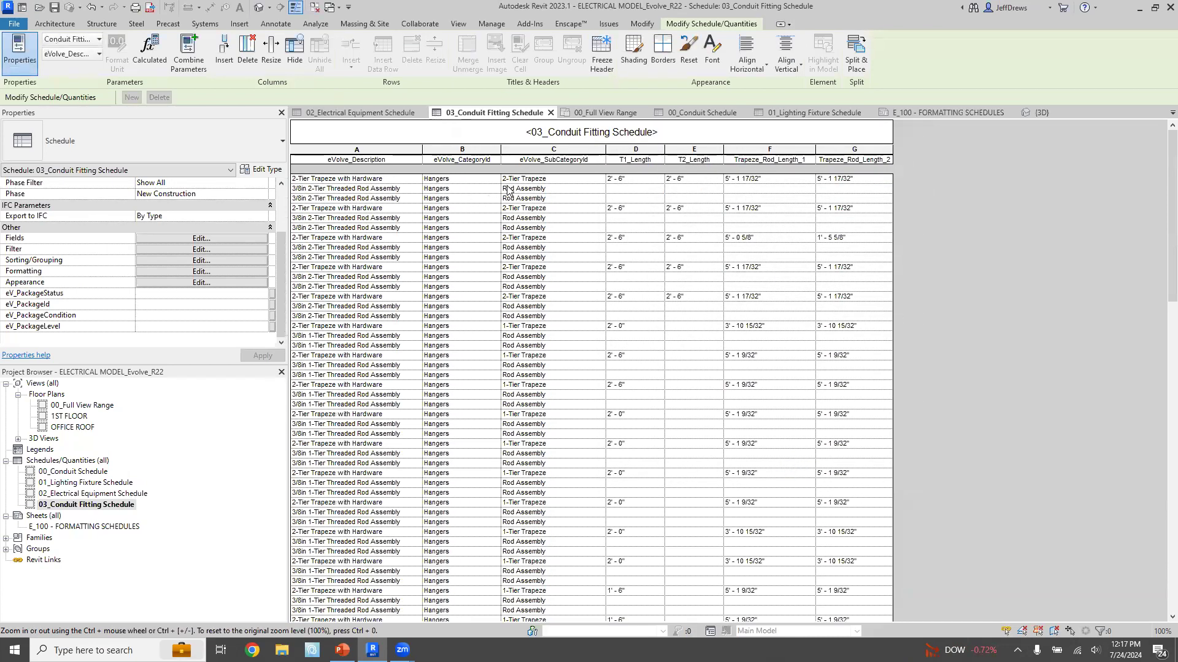
pyautogui.scroll(-5, 846, 360)
pyautogui.scroll(-15, 828, 426)
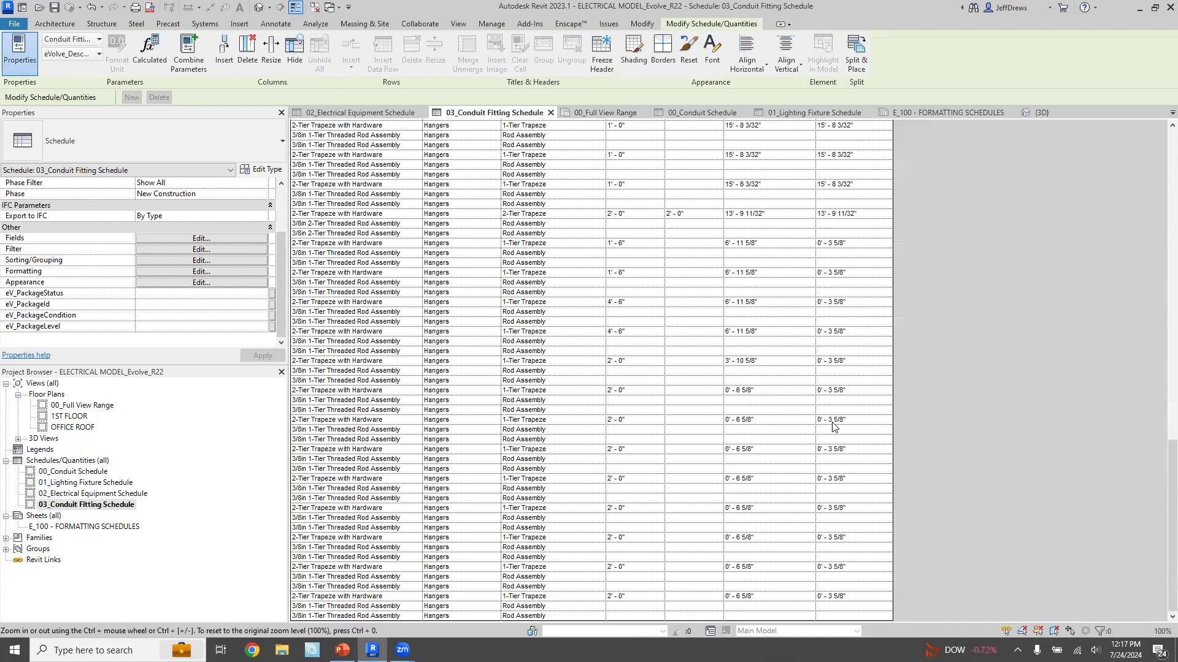
pyautogui.scroll(20, 830, 427)
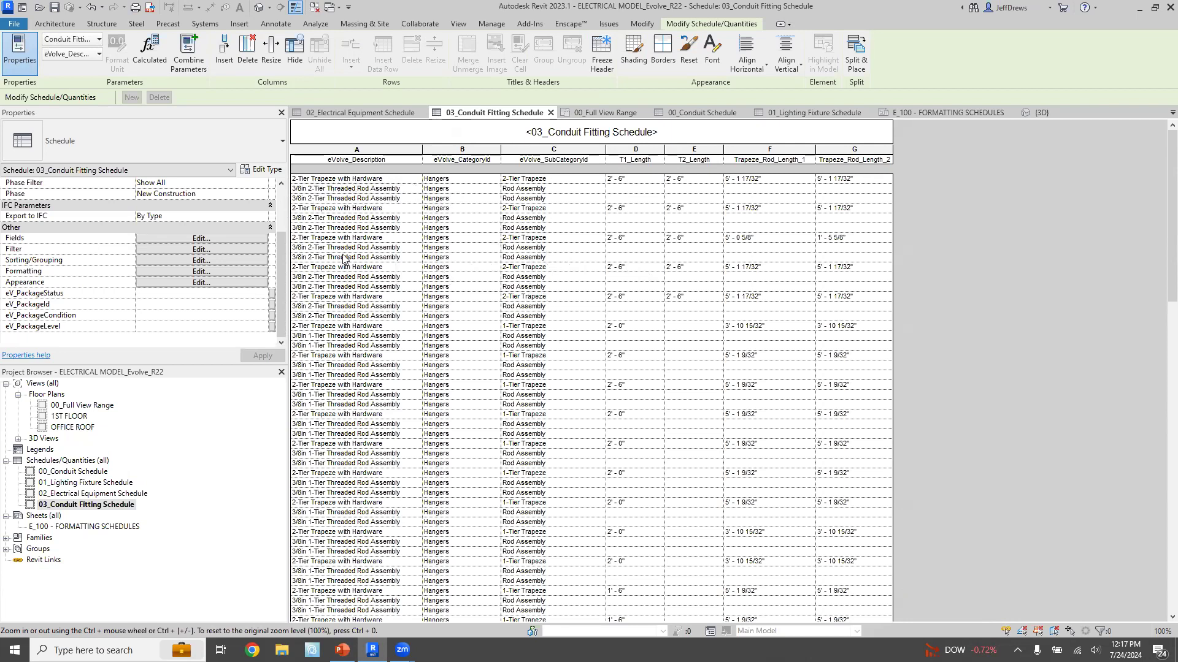
# - Add a second filter to the conduit fitting schedule where eVolve_SubCategoryId contains "Trapeze"
pyautogui.click(171, 249)
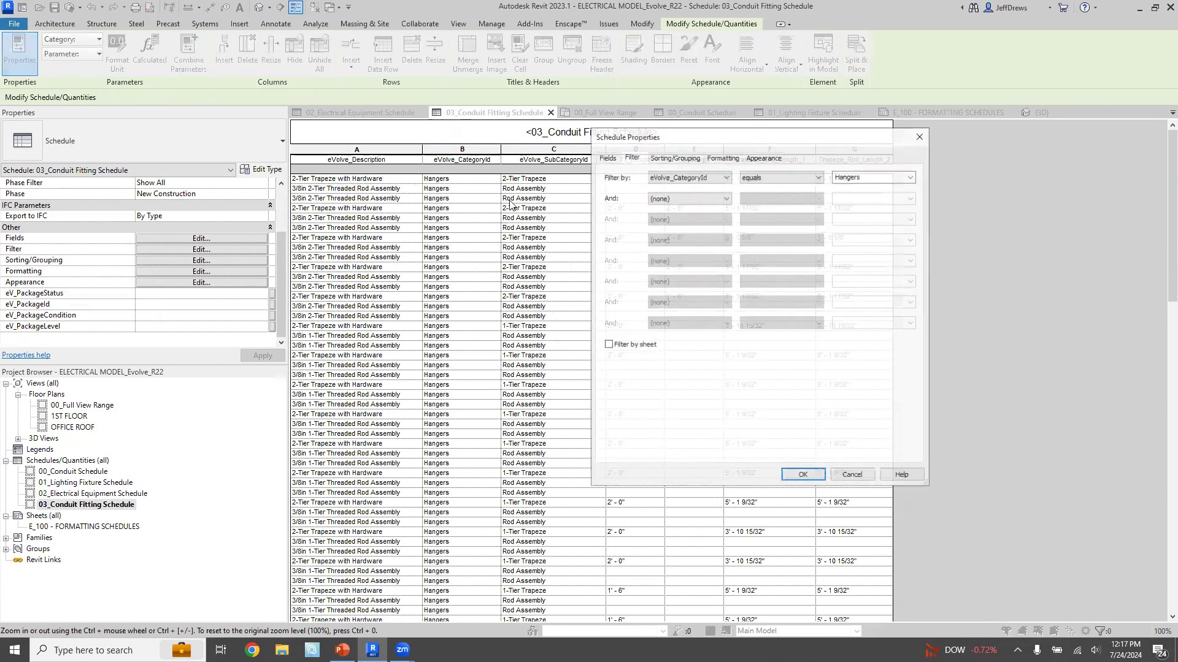
pyautogui.click(710, 204)
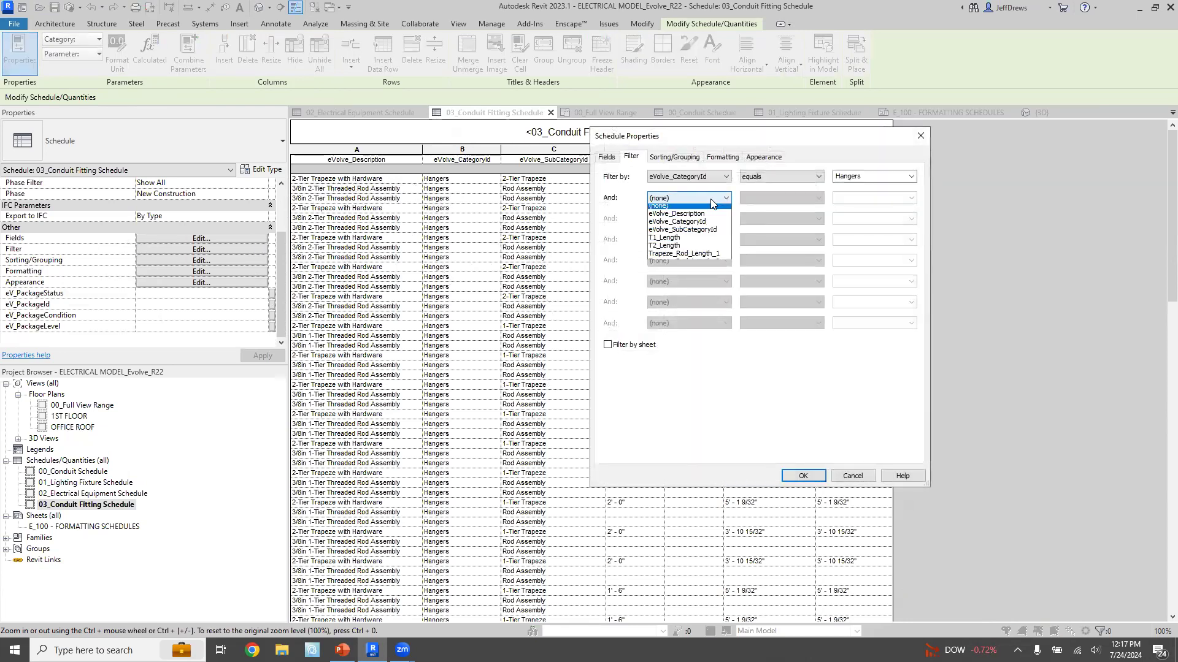
pyautogui.click(687, 233)
pyautogui.click(817, 199)
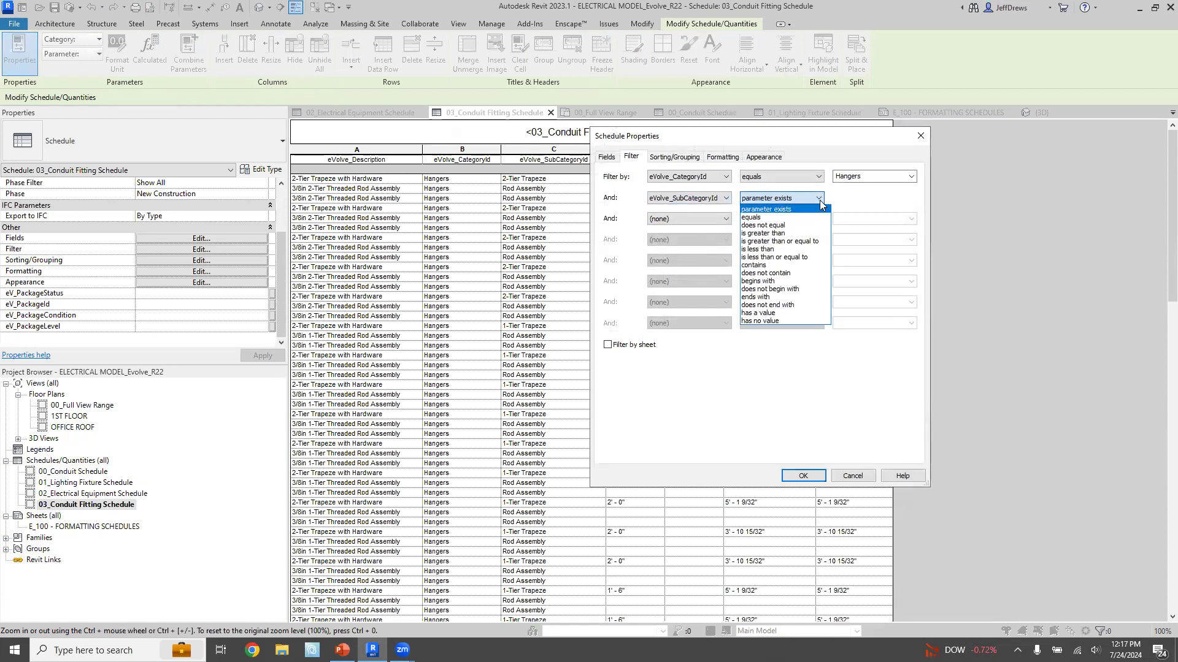
pyautogui.click(767, 264)
pyautogui.click(873, 198)
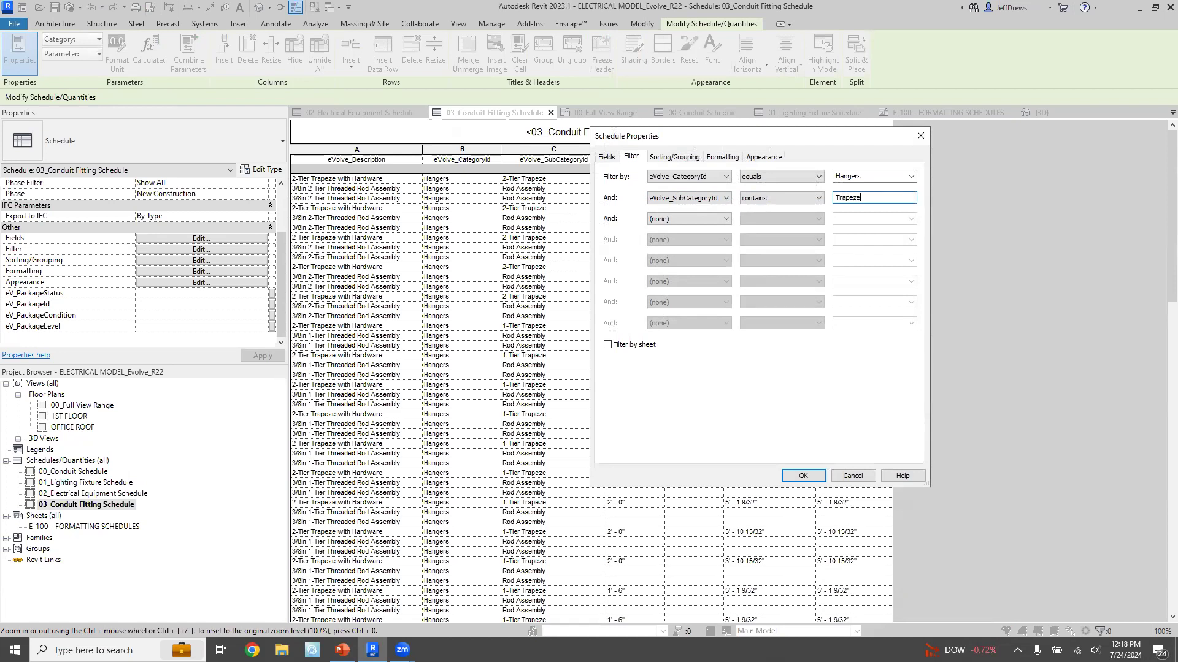
pyautogui.write('Trapeze')
pyautogui.click(813, 475)
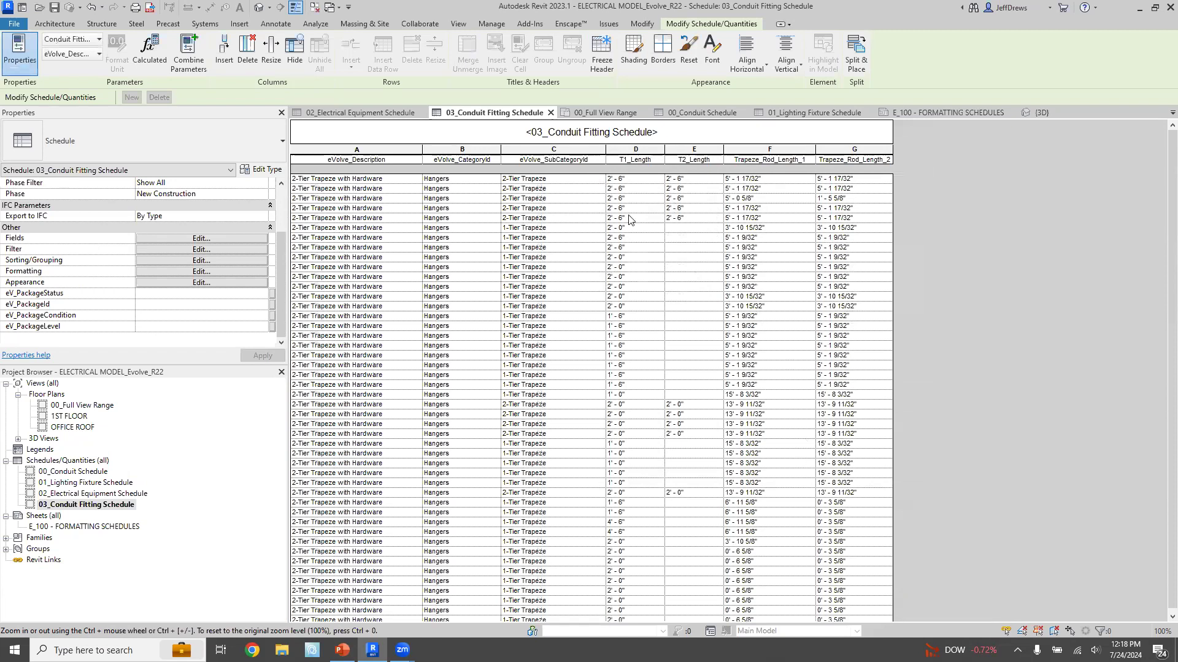
pyautogui.scroll(-1, 733, 230)
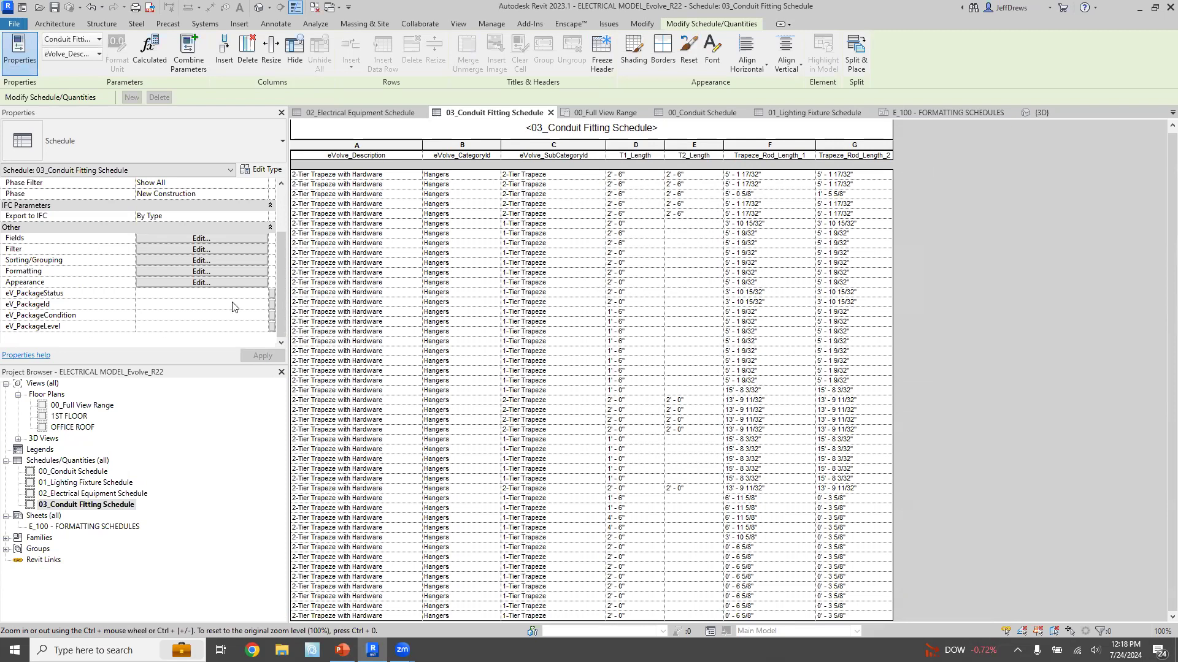
# - Sort the schedule by eVolve_SubCategoryId, T1_Length and T2_Length in ascending order, and turn off itemizing every instance
pyautogui.click(216, 262)
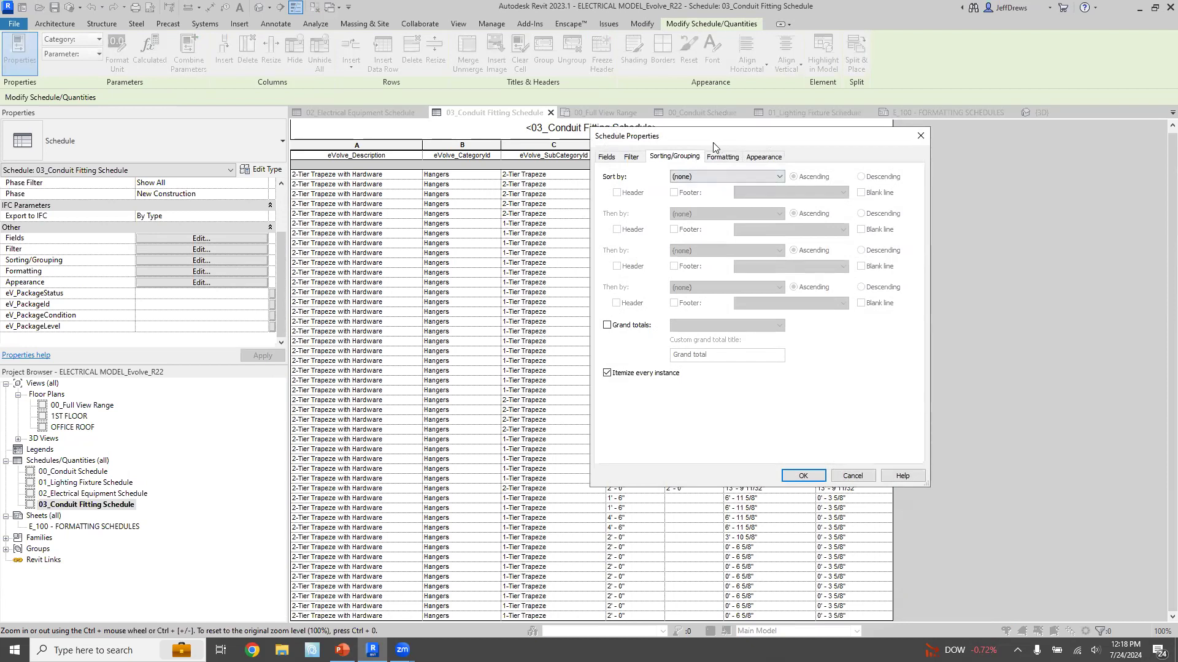
pyautogui.moveTo(713, 144); pyautogui.dragTo(831, 226)
pyautogui.click(824, 263)
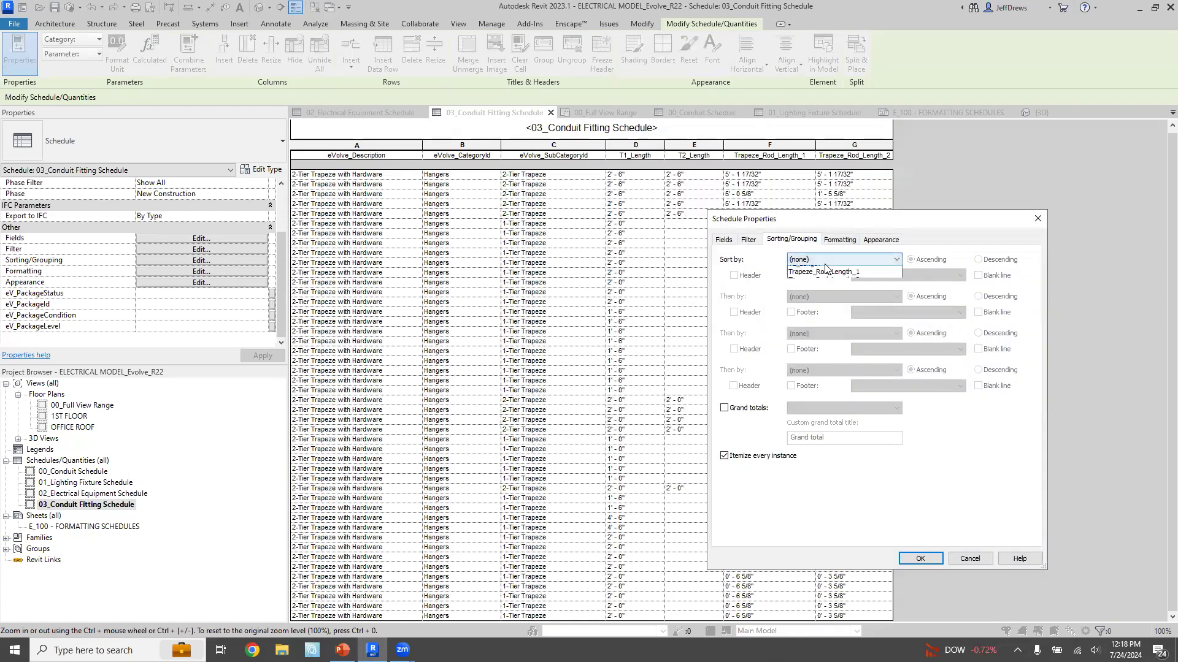
pyautogui.click(828, 294)
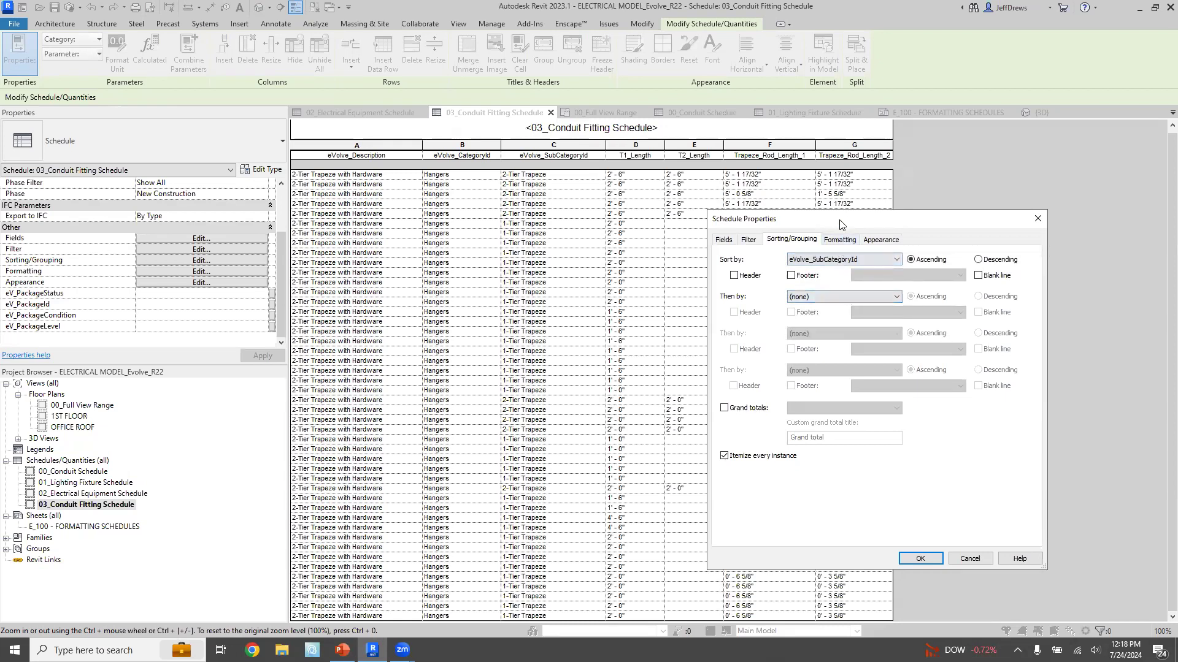
pyautogui.moveTo(839, 225); pyautogui.dragTo(936, 197)
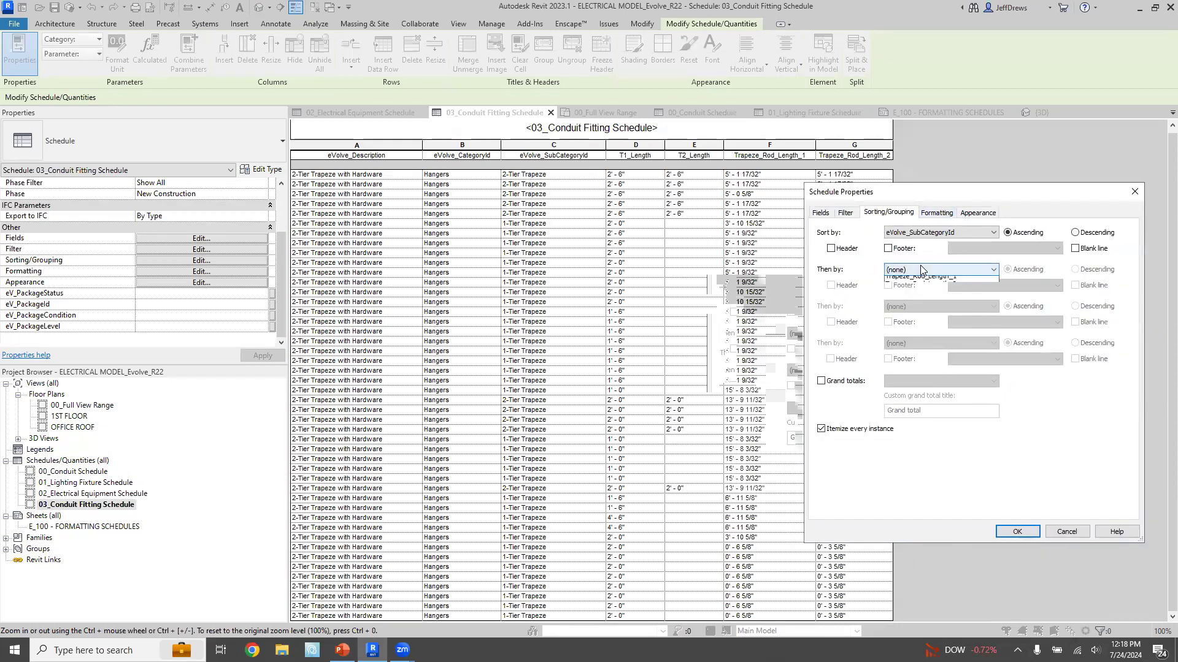
pyautogui.click(938, 270)
pyautogui.click(917, 313)
pyautogui.click(926, 306)
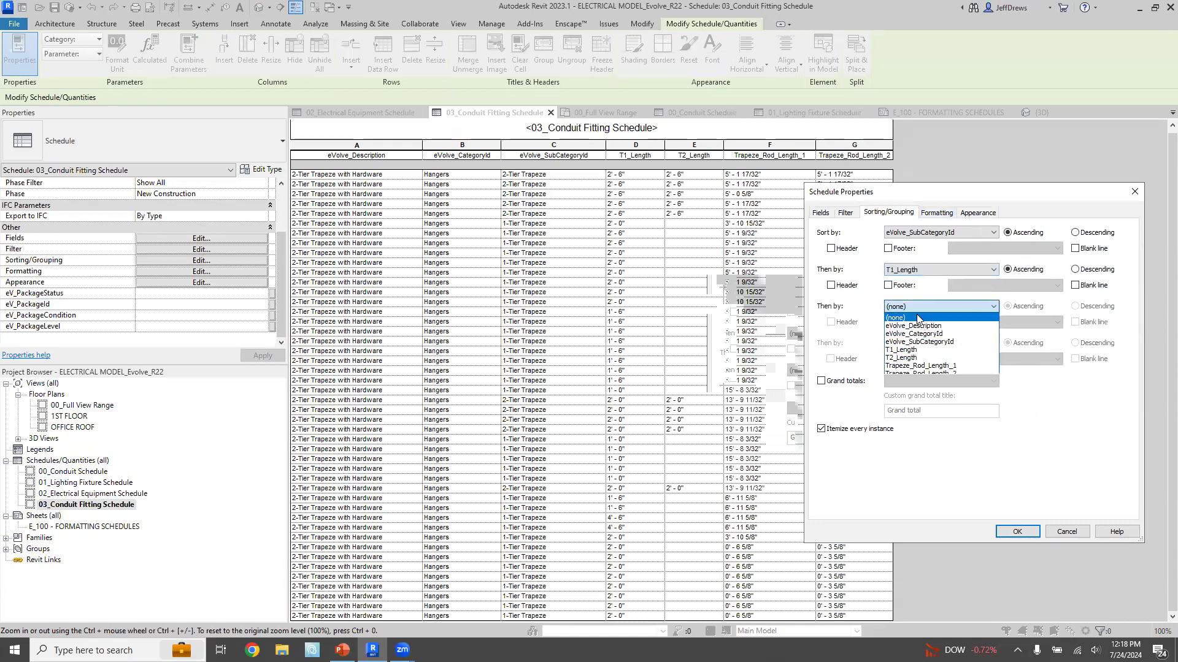
pyautogui.click(916, 358)
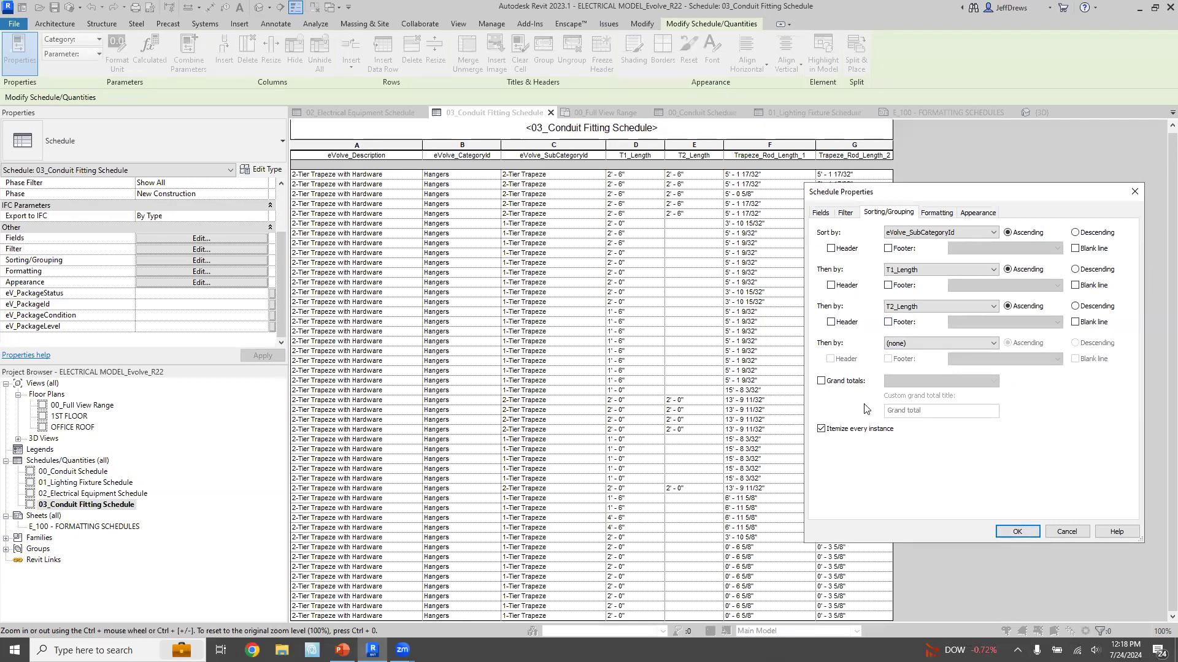
pyautogui.click(821, 429)
pyautogui.click(1017, 531)
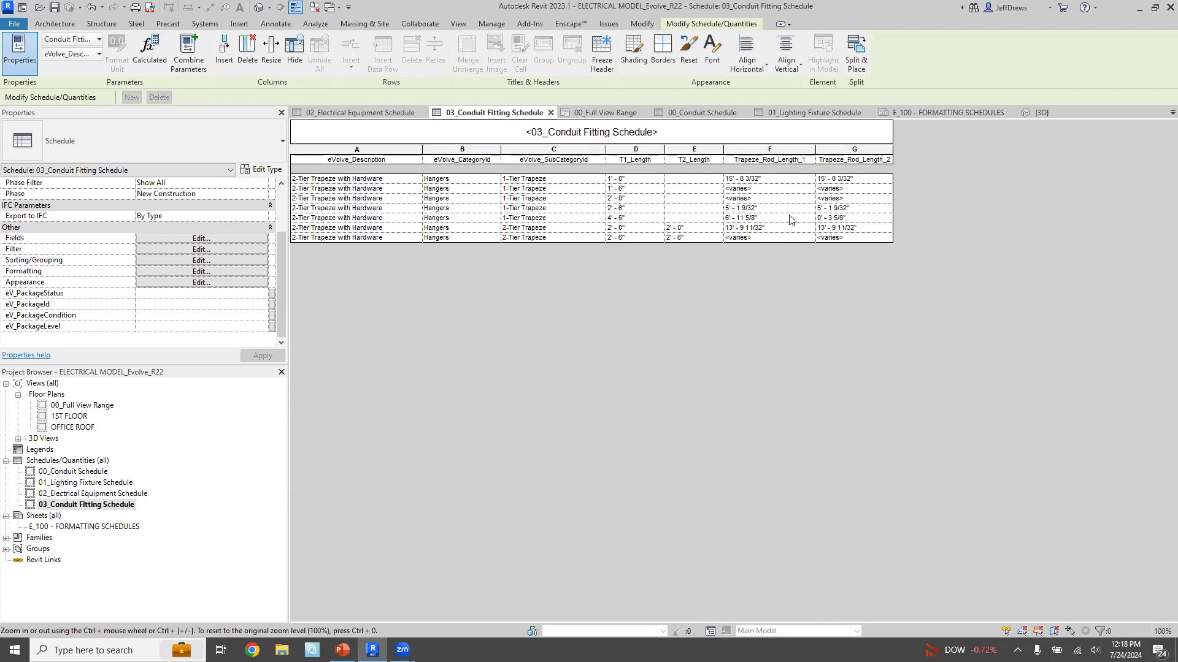
# - Close the 03_Conduit Fitting Schedule and open the E_100 - FORMATTING SCHEDULES sheet
pyautogui.click(550, 113)
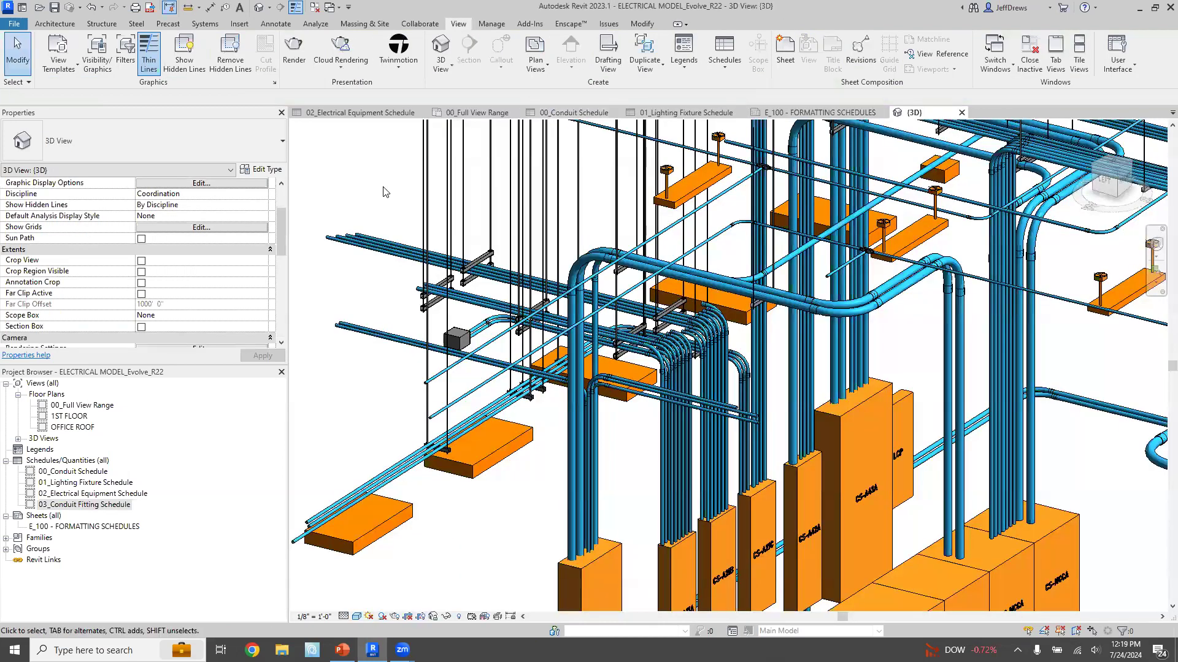
pyautogui.scroll(-5, 451, 331)
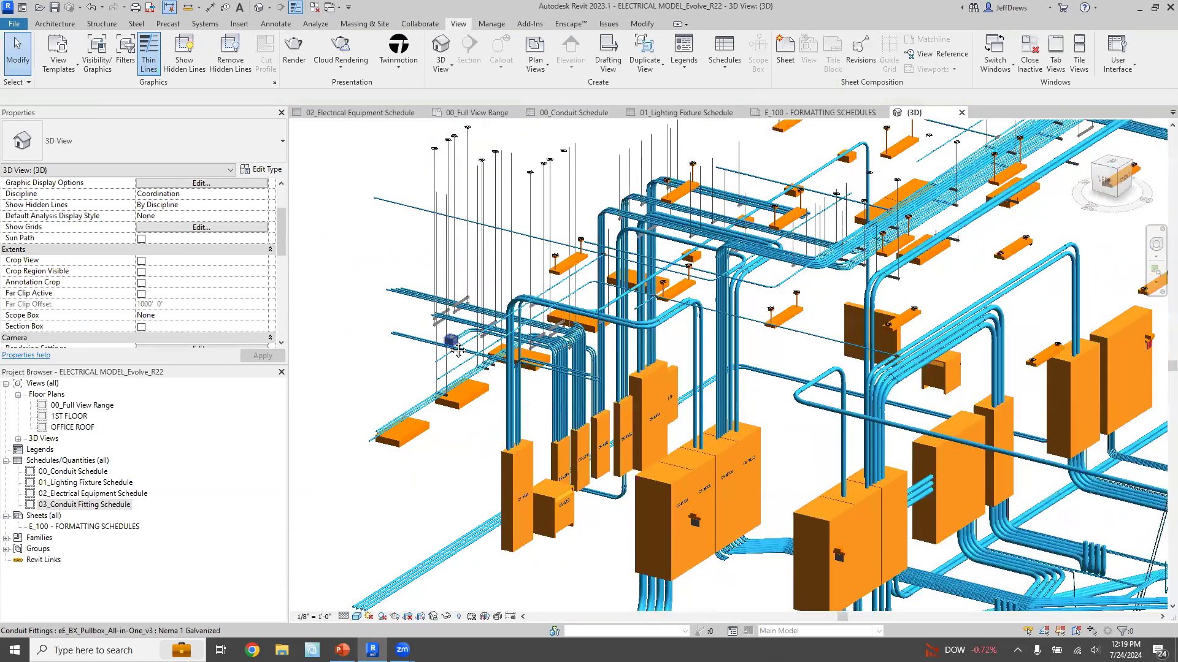
pyautogui.scroll(-3, 681, 286)
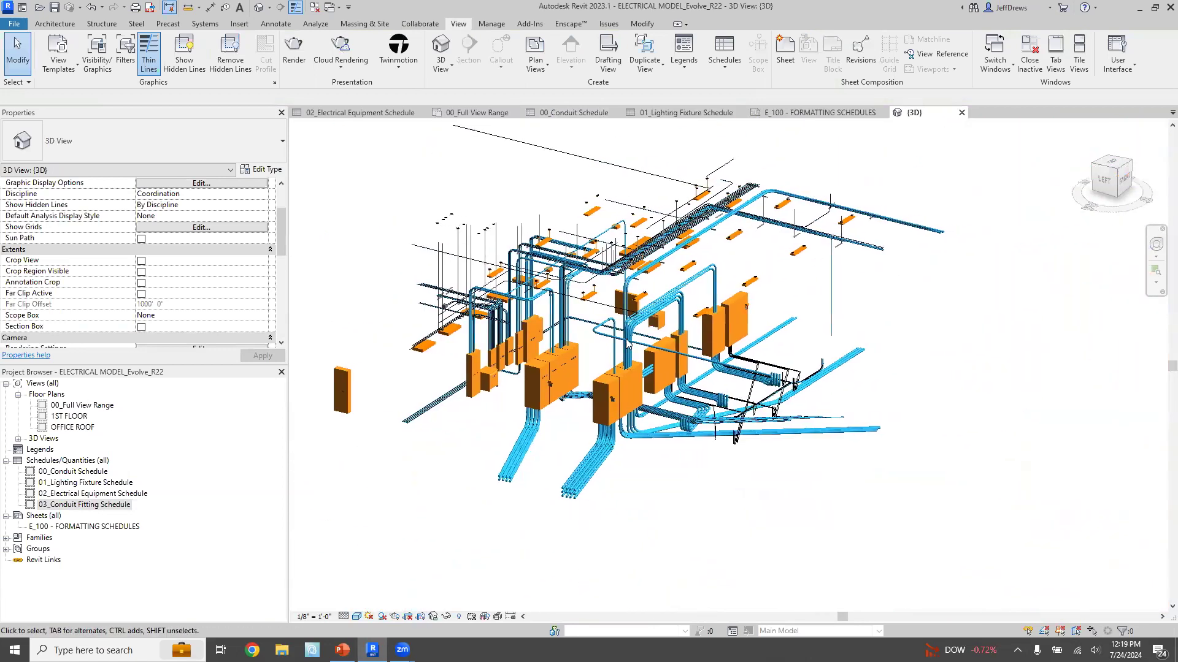
pyautogui.doubleClick(60, 528)
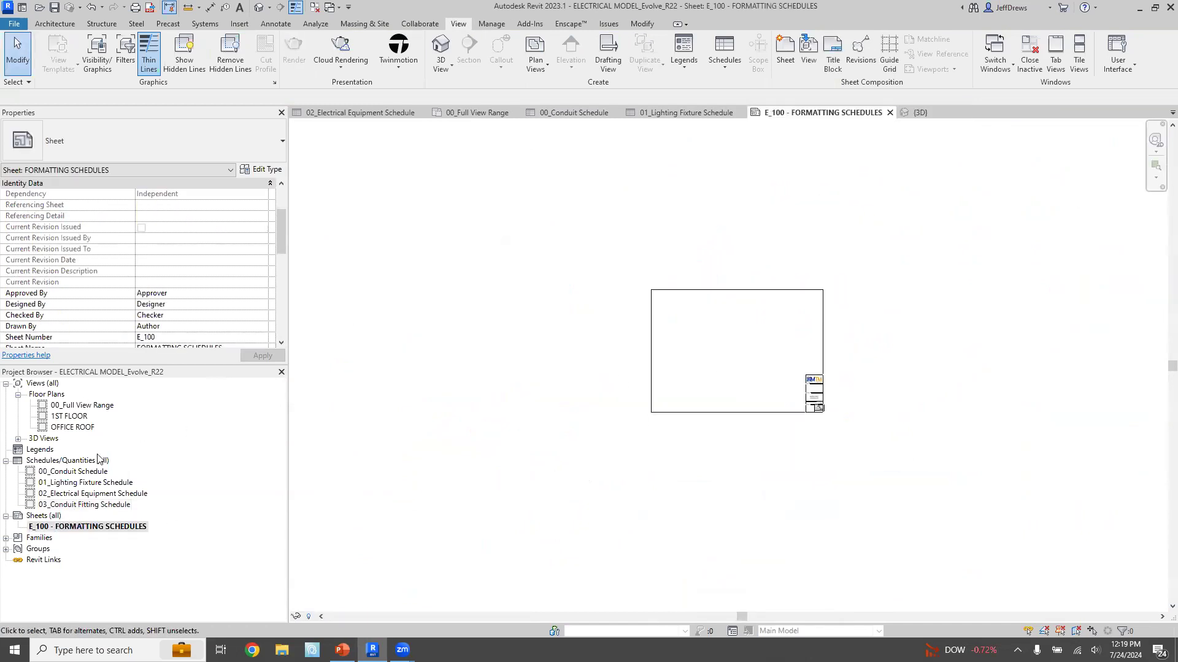
# - Place the 00_Conduit Schedule on the E_100 - FORMATTING SCHEDULES sheet
pyautogui.moveTo(64, 472); pyautogui.dragTo(739, 373)
pyautogui.scroll(4, 738, 373)
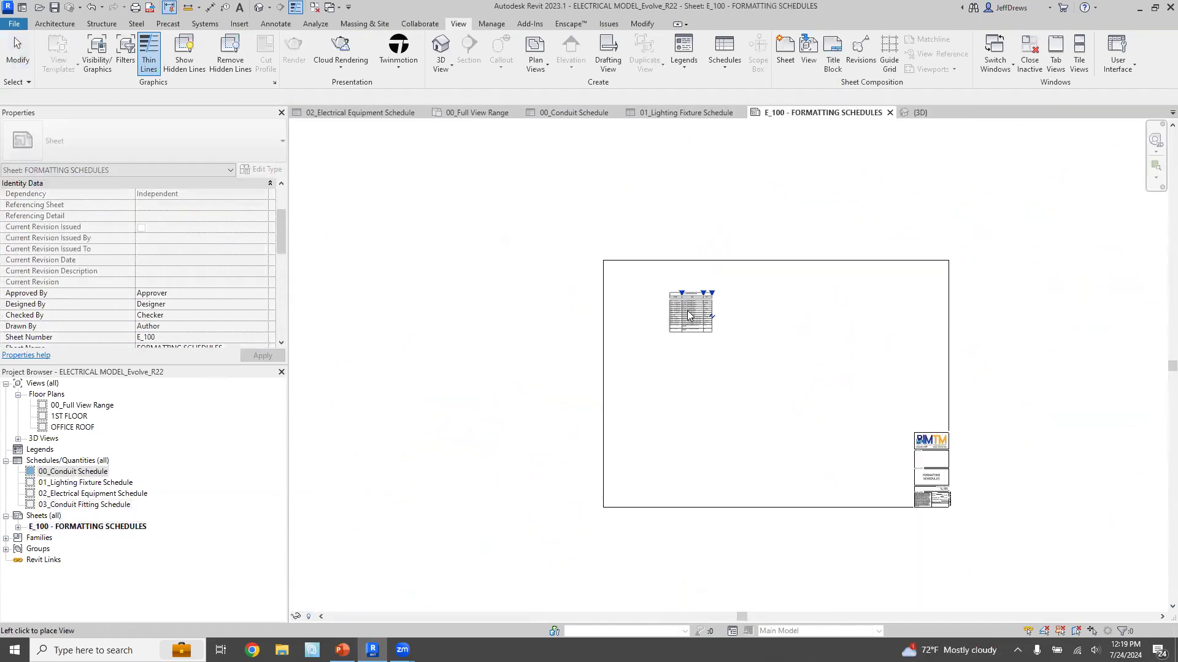
pyautogui.click(586, 275)
pyautogui.click(460, 286)
pyautogui.scroll(-2, 770, 349)
pyautogui.moveTo(775, 352); pyautogui.dragTo(659, 369, button='middle')
pyautogui.scroll(5, 552, 319)
pyautogui.scroll(-4, 639, 303)
pyautogui.moveTo(607, 315)
pyautogui.mouseDown(button='middle')
pyautogui.moveTo(670, 328)
pyautogui.moveTo(614, 330)
pyautogui.mouseUp(button='middle')
# - Move the placed 00_Conduit Schedule toward the right edge of the sheet and check how it looks there
pyautogui.moveTo(484, 304); pyautogui.dragTo(835, 311)
pyautogui.click(774, 335)
pyautogui.scroll(6, 774, 335)
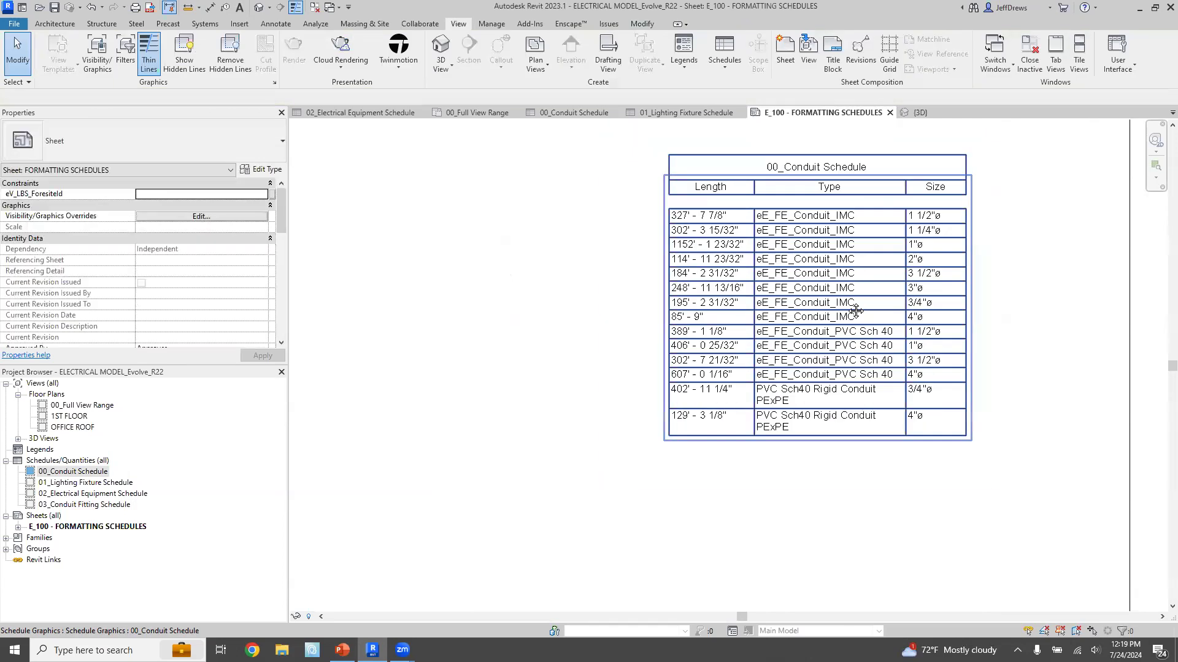
pyautogui.click(779, 242)
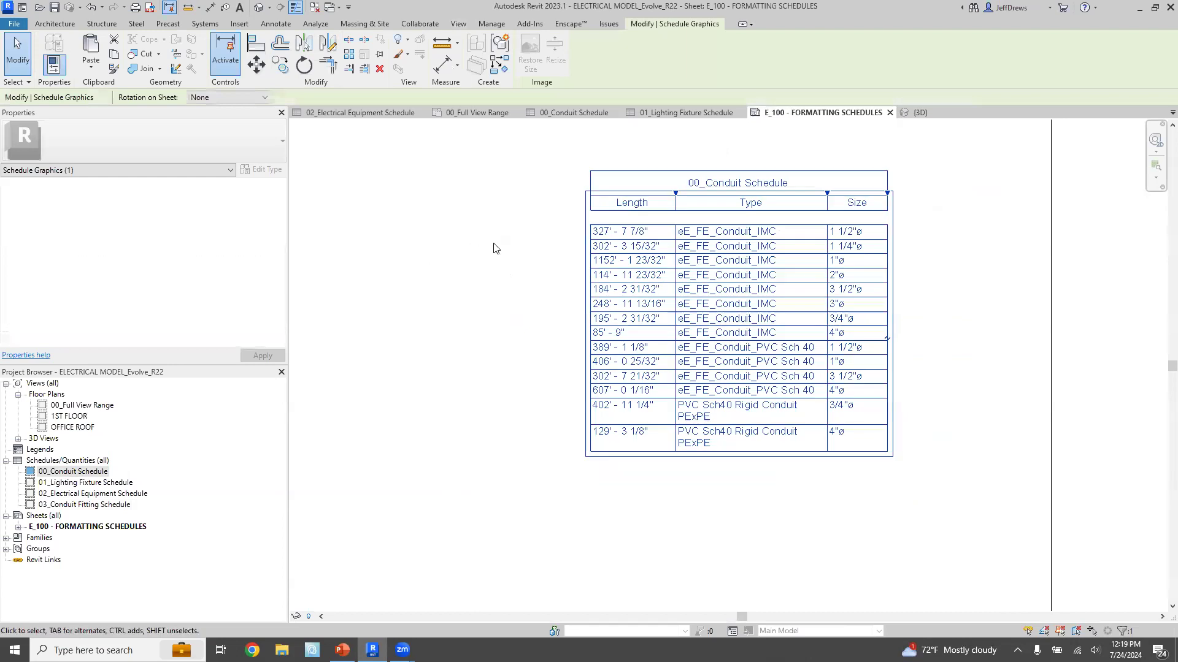
pyautogui.click(582, 290)
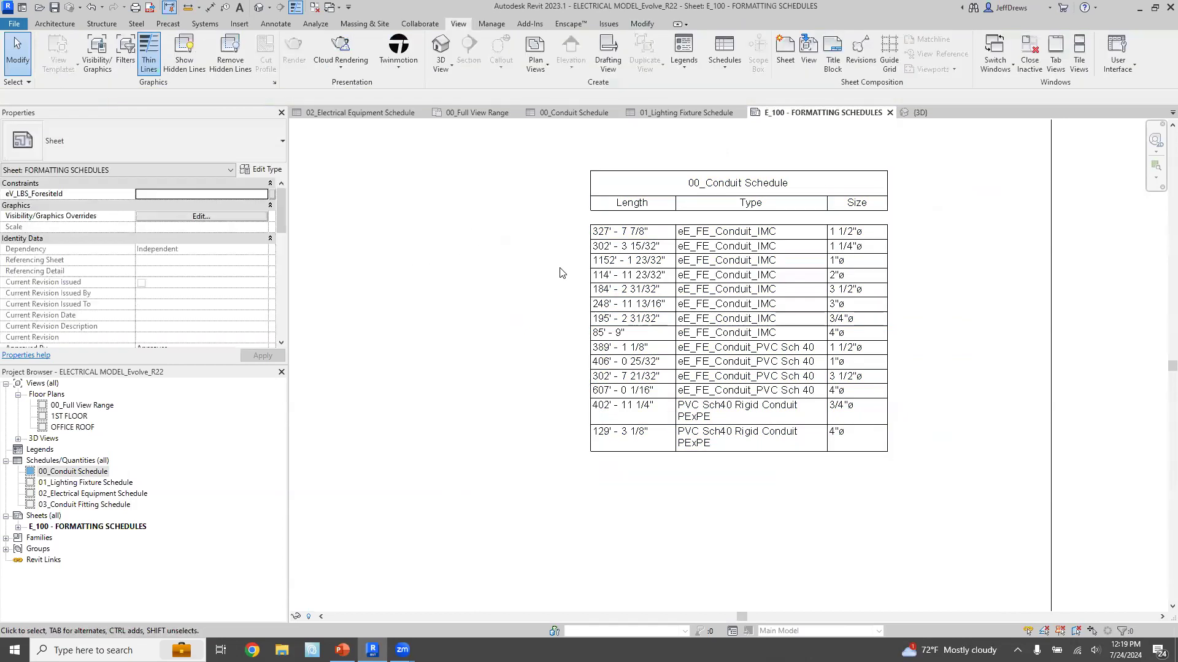
# - Open the 00_Conduit Schedule from the sheet and turn off the blank row before data in its appearance settings
pyautogui.scroll(-3, 582, 290)
pyautogui.doubleClick(730, 317)
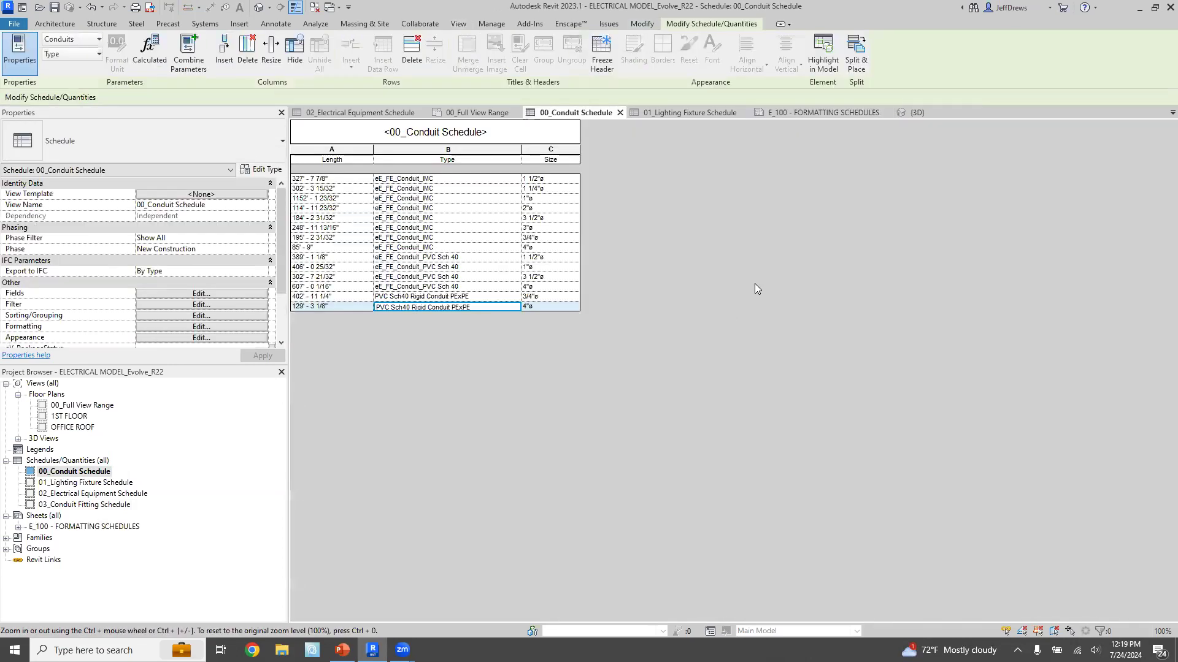
pyautogui.scroll(-1, 229, 274)
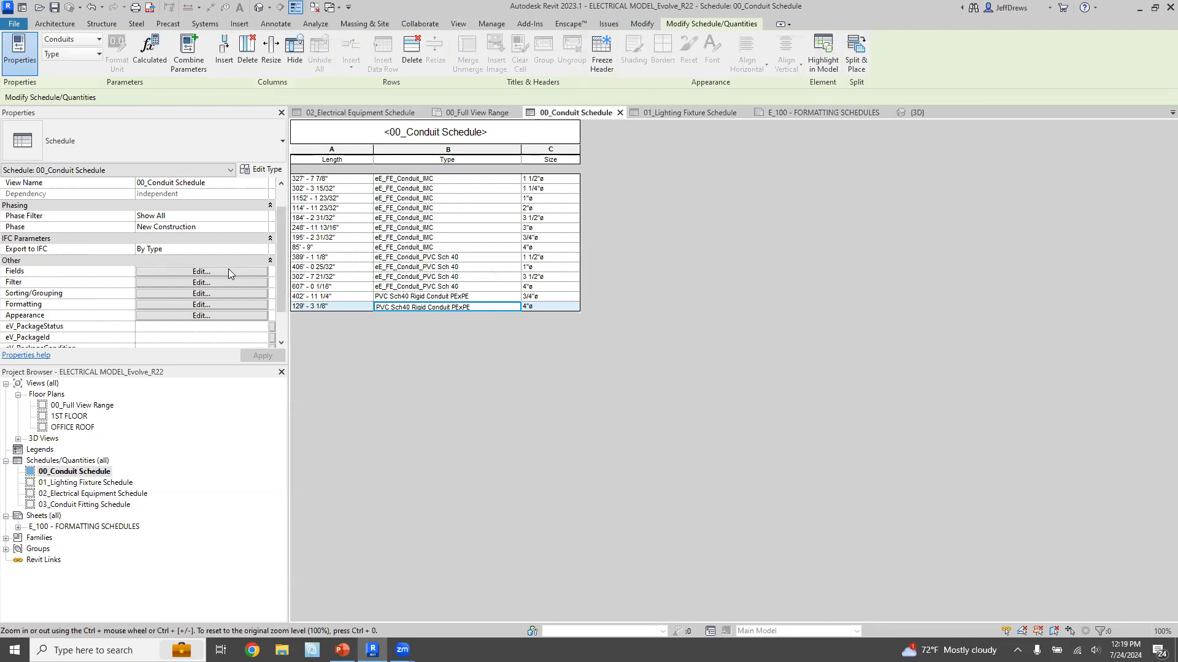
pyautogui.click(201, 316)
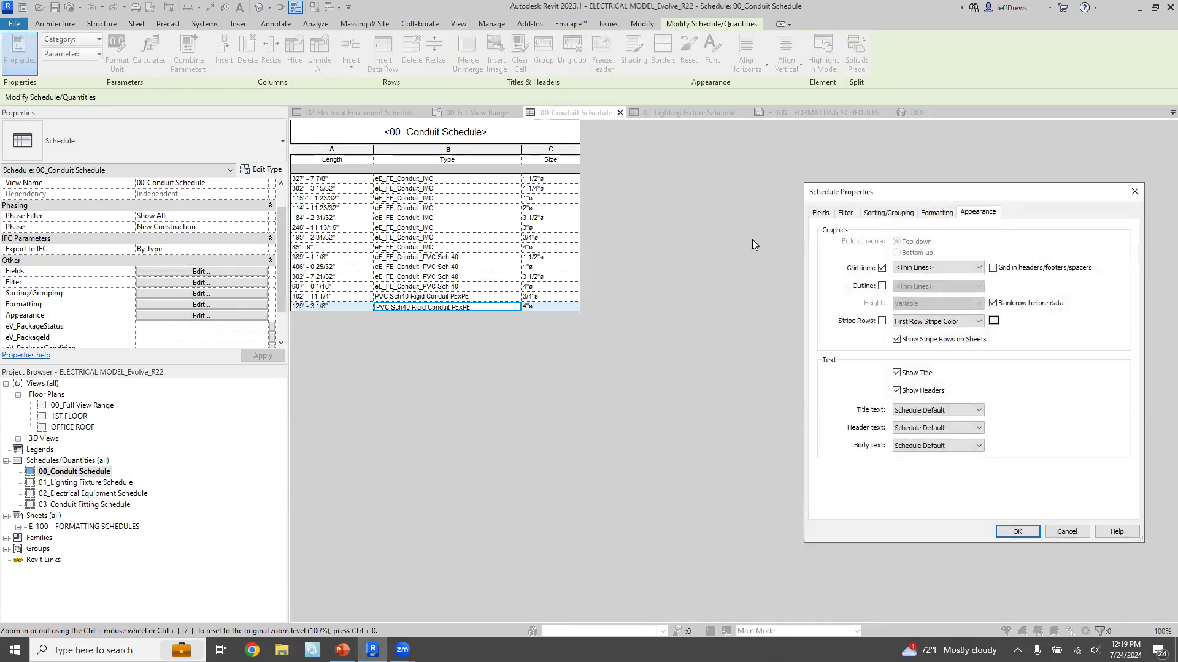
pyautogui.moveTo(938, 195); pyautogui.dragTo(794, 181)
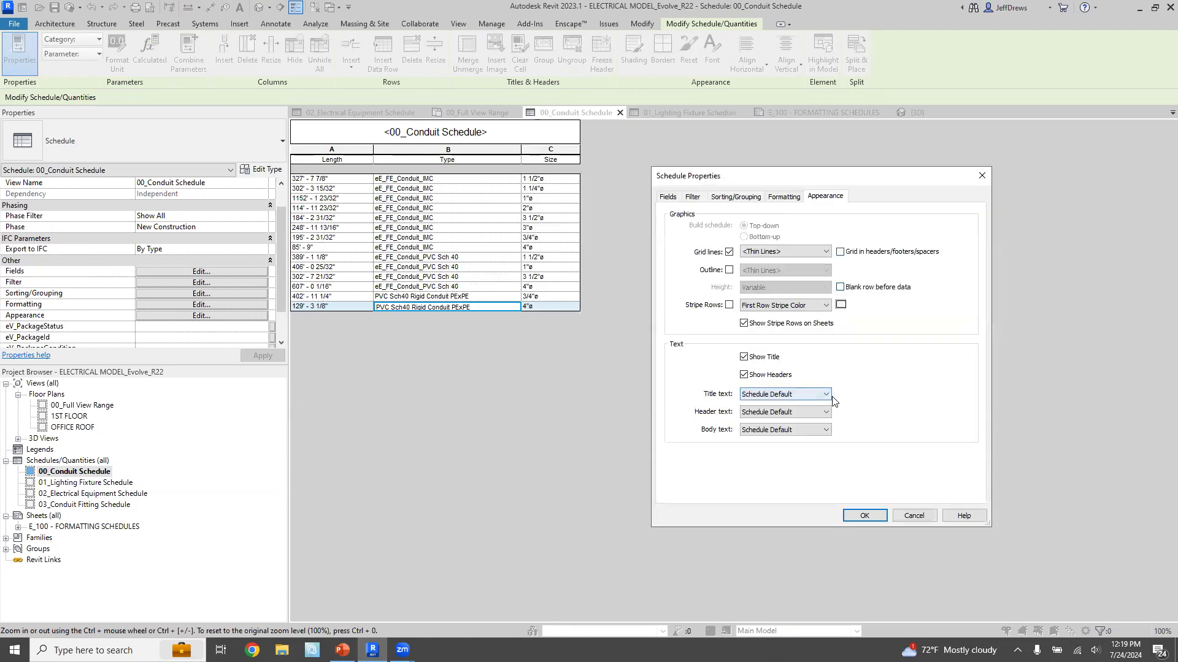
# - Switch the 00_Conduit Schedule's header text and body text to non-default text styles, leaving the title text at Schedule Default
pyautogui.click(800, 394)
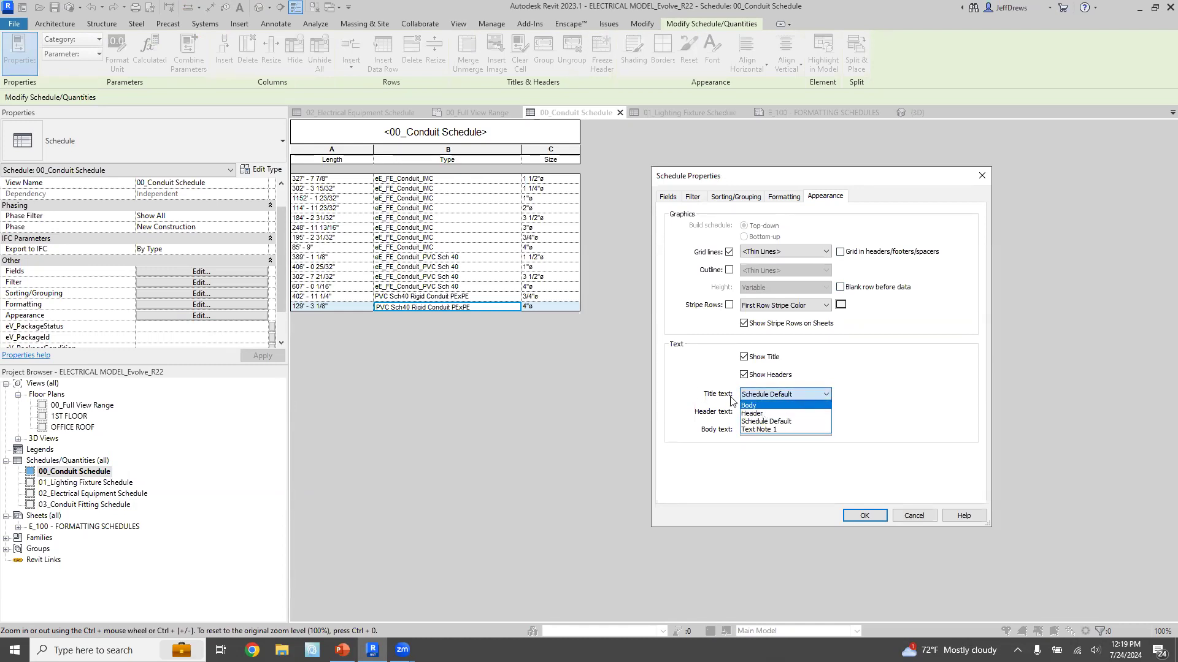
pyautogui.click(704, 444)
pyautogui.click(761, 412)
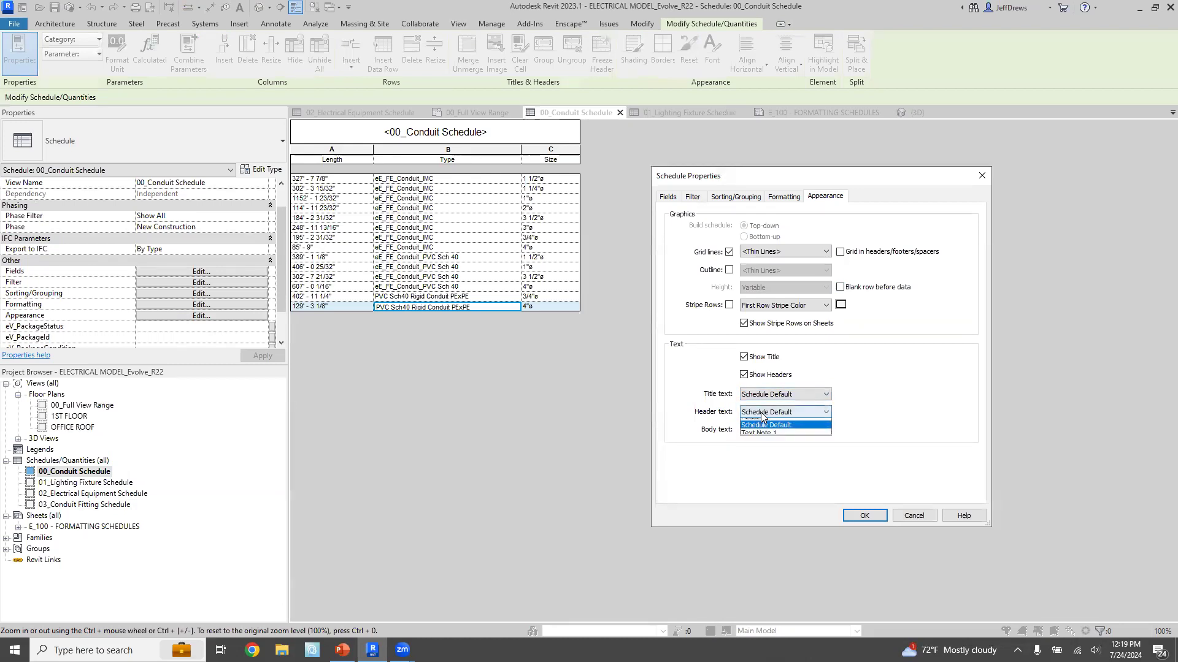
pyautogui.click(767, 432)
pyautogui.click(767, 432)
pyautogui.click(764, 453)
pyautogui.click(864, 515)
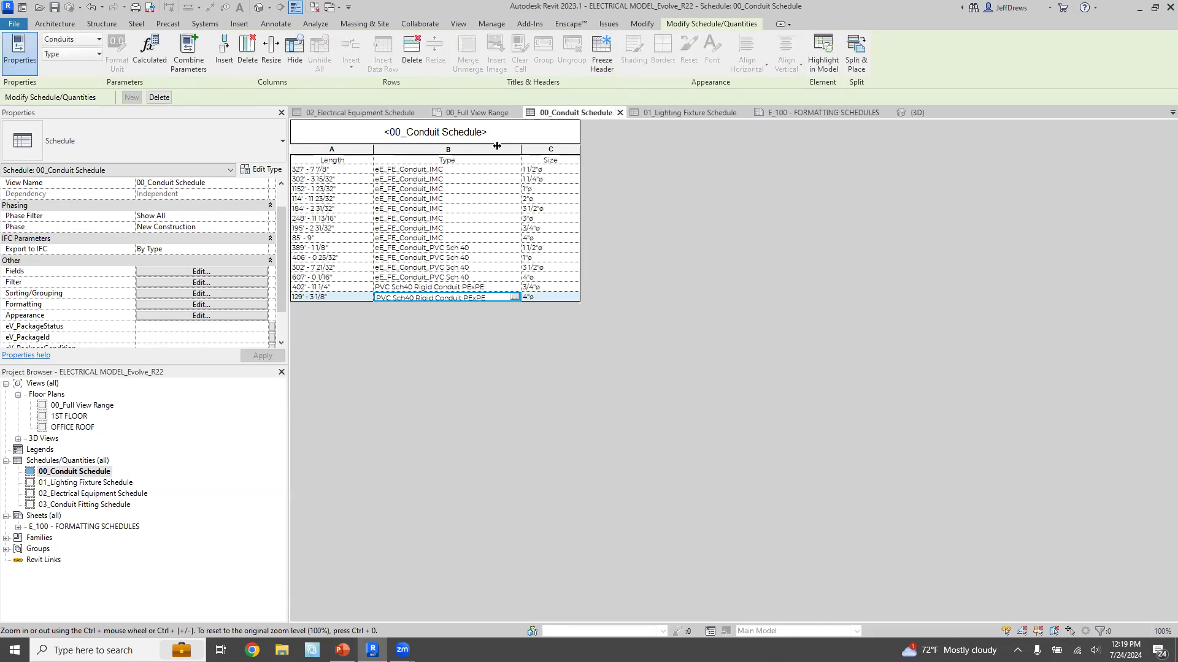
# - Close the 00_Conduit Schedule and examine its updated text formatting and placement on the E_100 - FORMATTING SCHEDULES sheet
pyautogui.click(620, 113)
pyautogui.scroll(4, 710, 250)
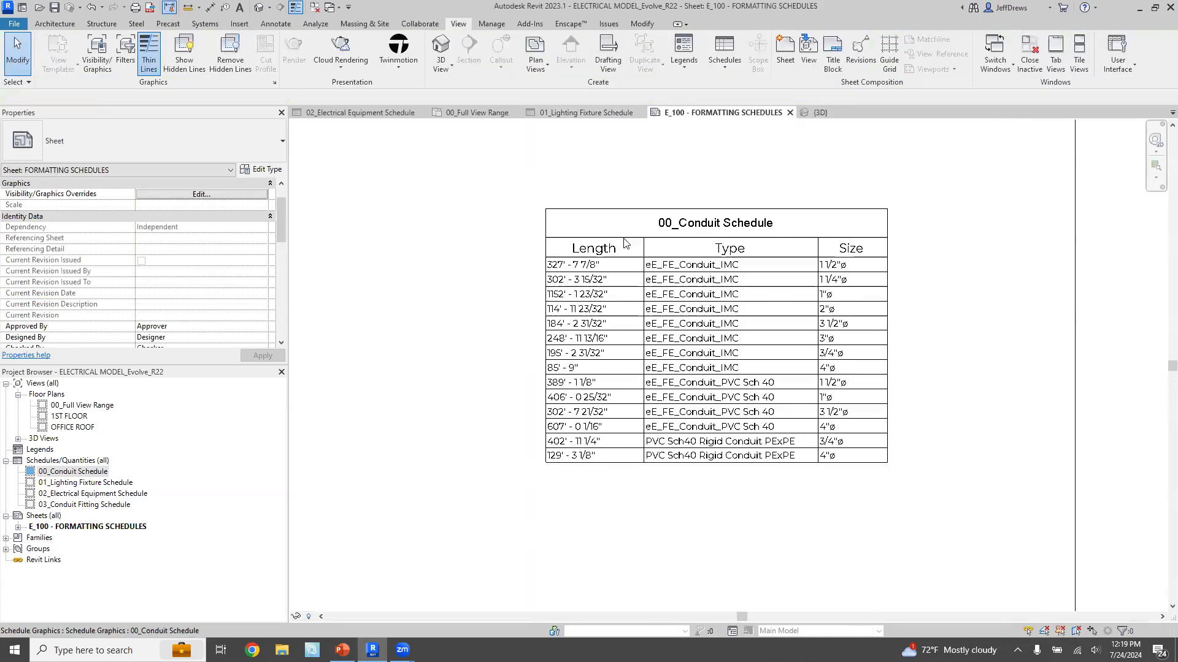
pyautogui.scroll(-2, 710, 250)
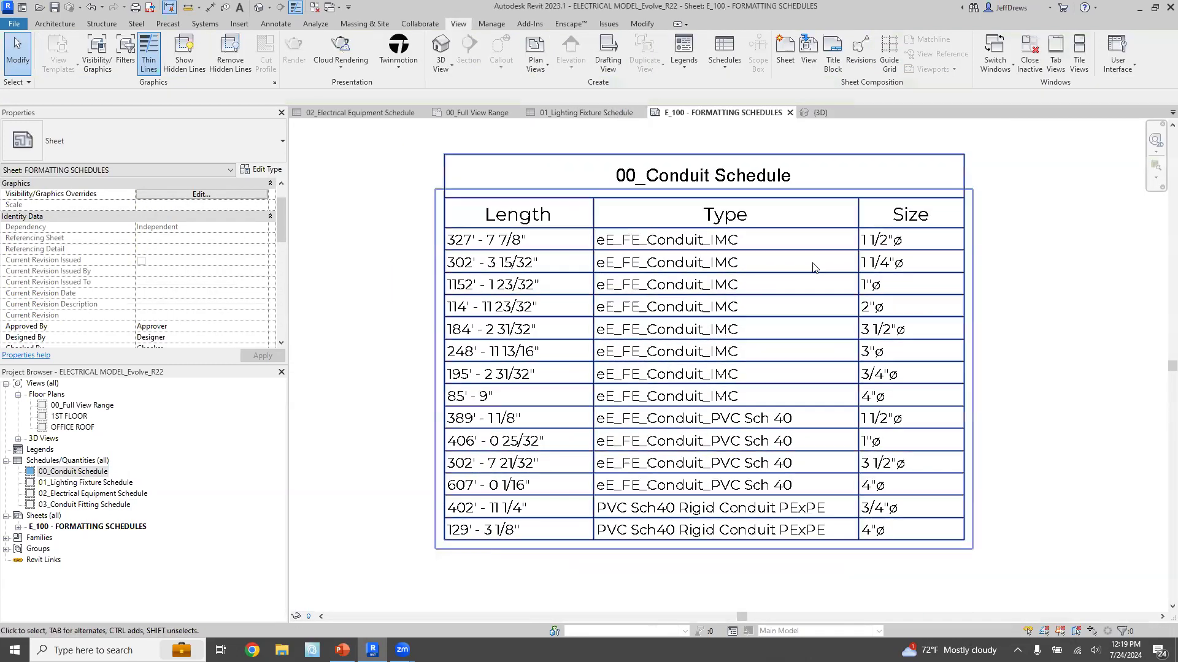
pyautogui.scroll(-2, 709, 245)
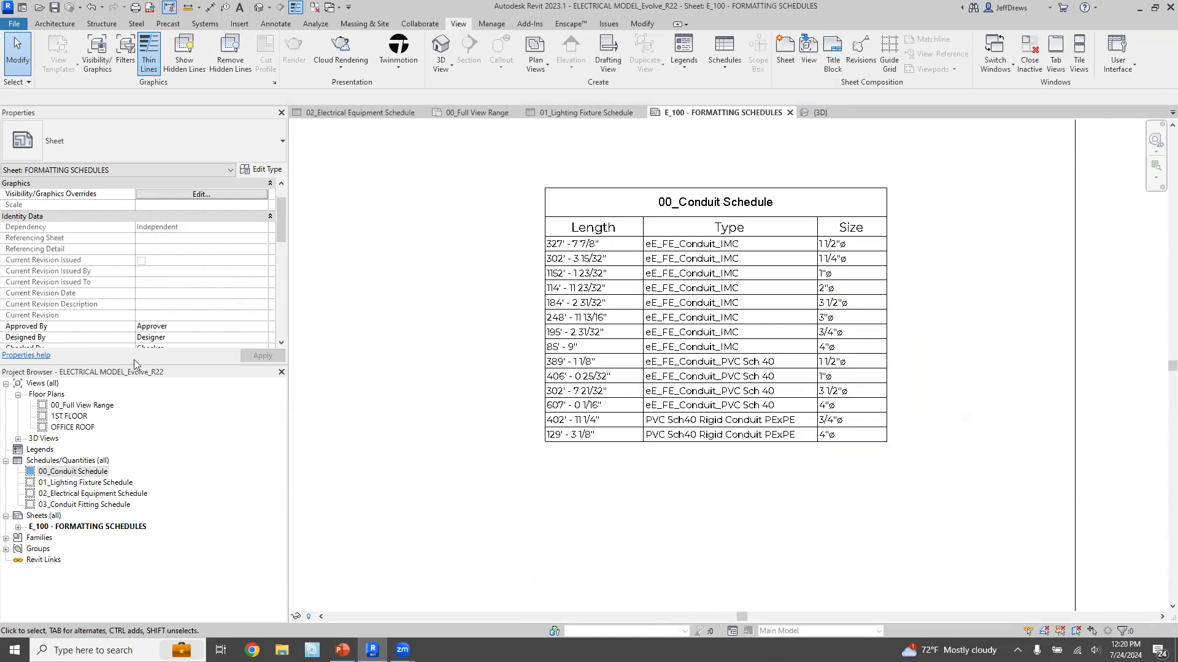
pyautogui.scroll(-2, 528, 321)
pyautogui.scroll(-1, 528, 320)
pyautogui.moveTo(528, 321); pyautogui.dragTo(723, 347, button='middle')
pyautogui.scroll(-2, 631, 317)
pyautogui.scroll(-1, 540, 334)
pyautogui.moveTo(540, 334); pyautogui.dragTo(612, 326, button='middle')
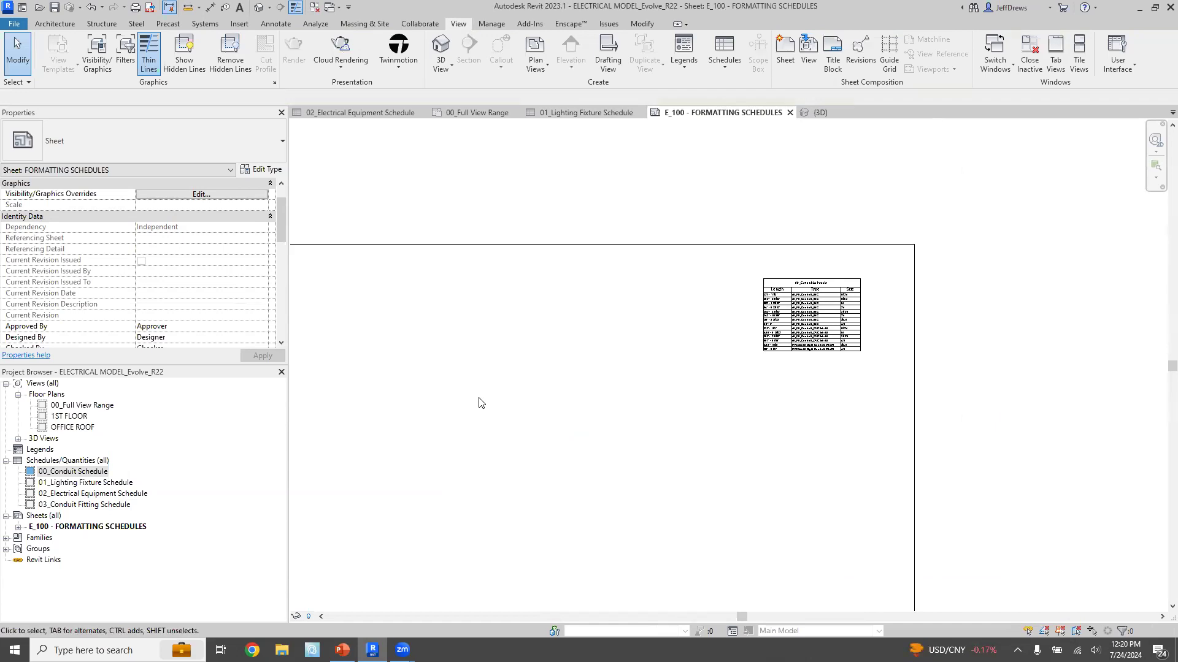
# - Open the 00_Full View Range floor plan and review the Schedules topic list in the text note
pyautogui.doubleClick(82, 405)
pyautogui.moveTo(603, 391); pyautogui.dragTo(583, 393, button='middle')
pyautogui.scroll(4, 714, 460)
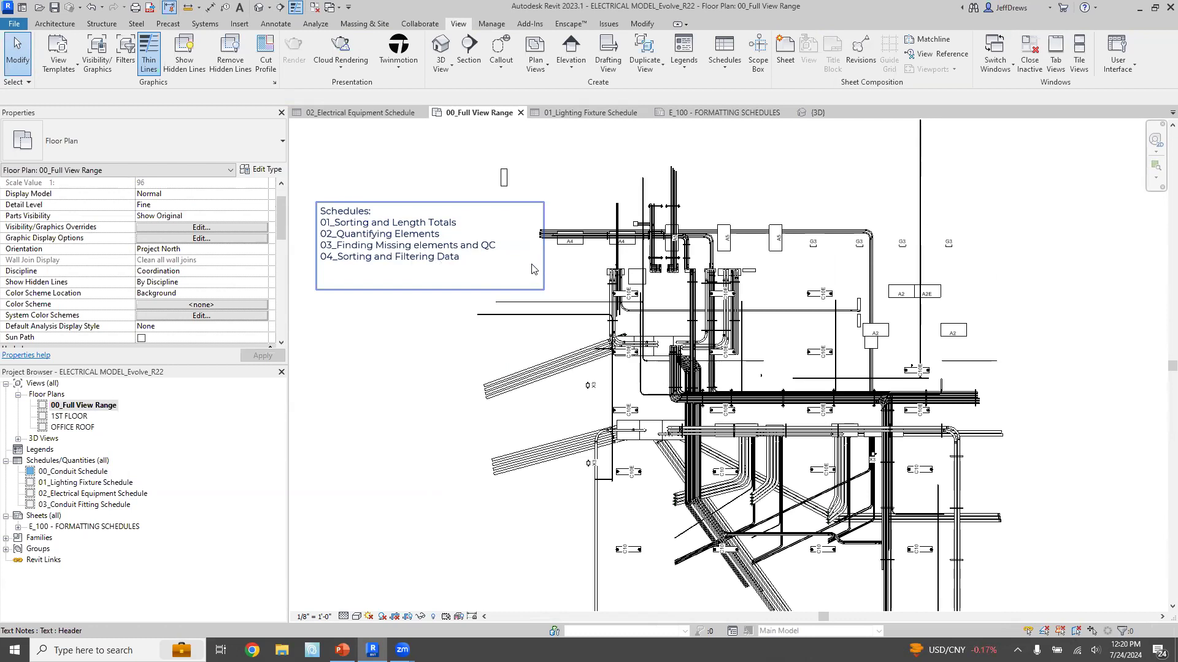
pyautogui.click(433, 268)
pyautogui.click(445, 326)
pyautogui.scroll(-3, 255, 322)
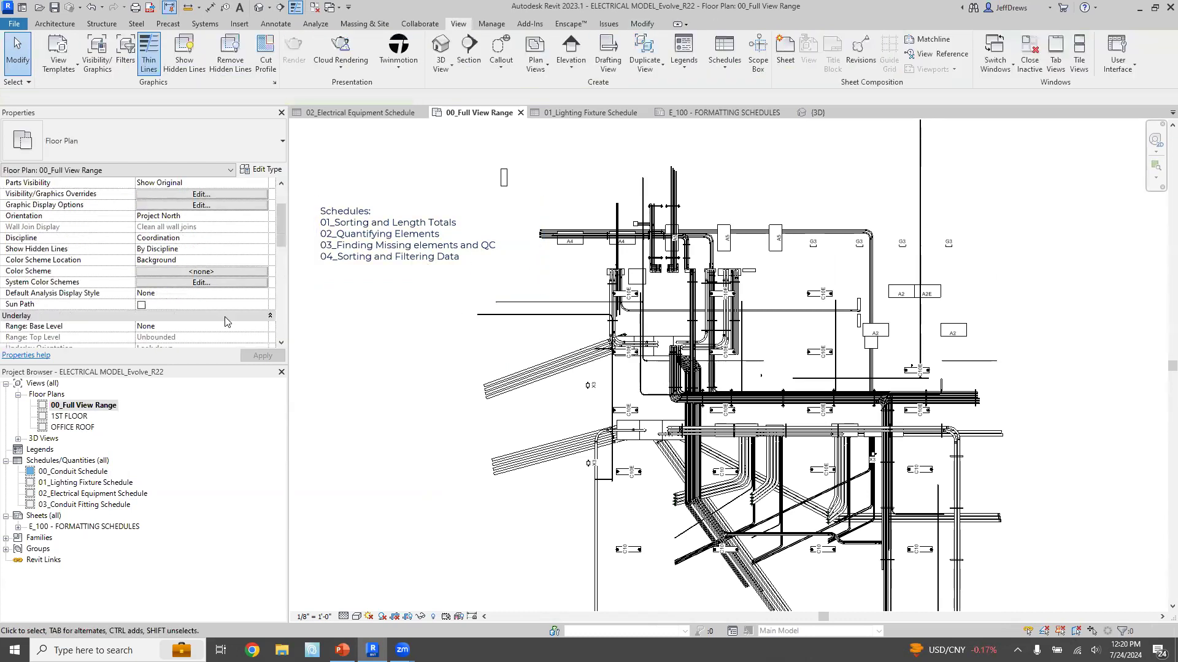
# - Open the 03_Conduit Fitting Schedule and review its sorting and grouping settings without changing them
pyautogui.doubleClick(101, 505)
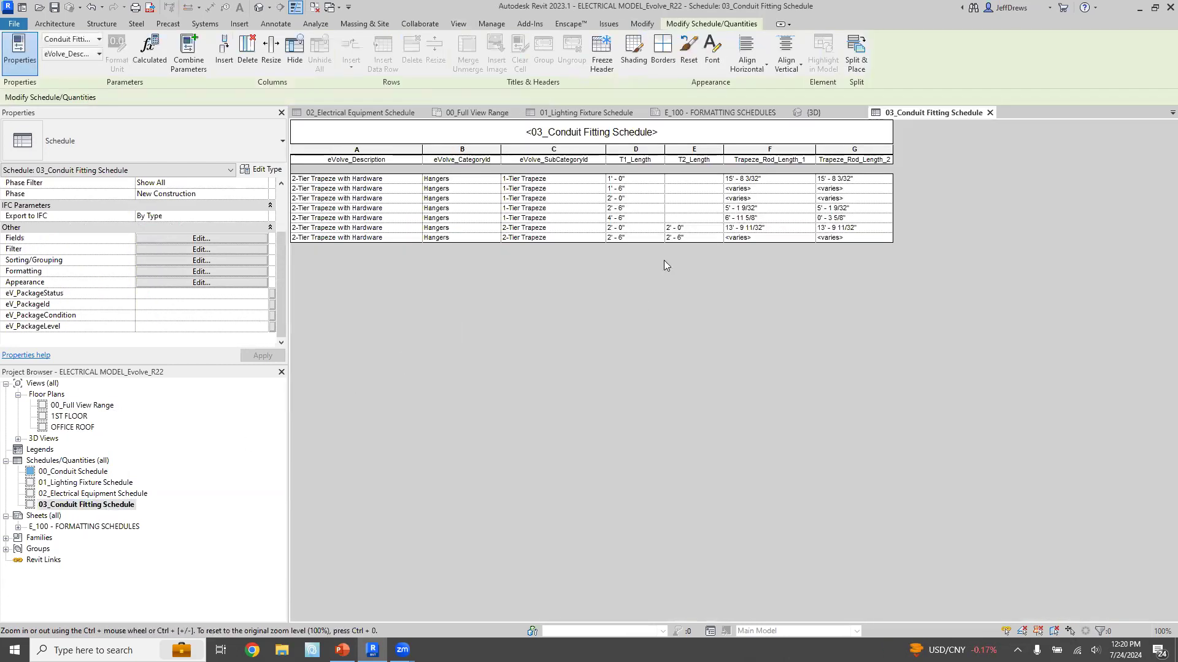
pyautogui.click(171, 261)
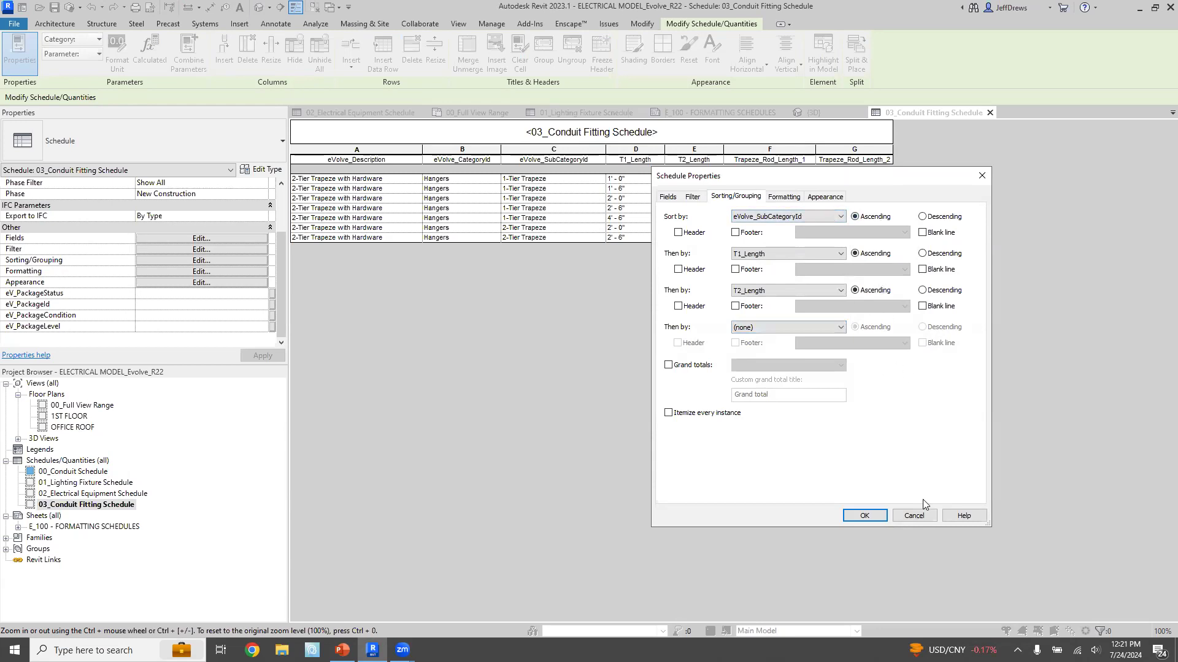
pyautogui.click(914, 516)
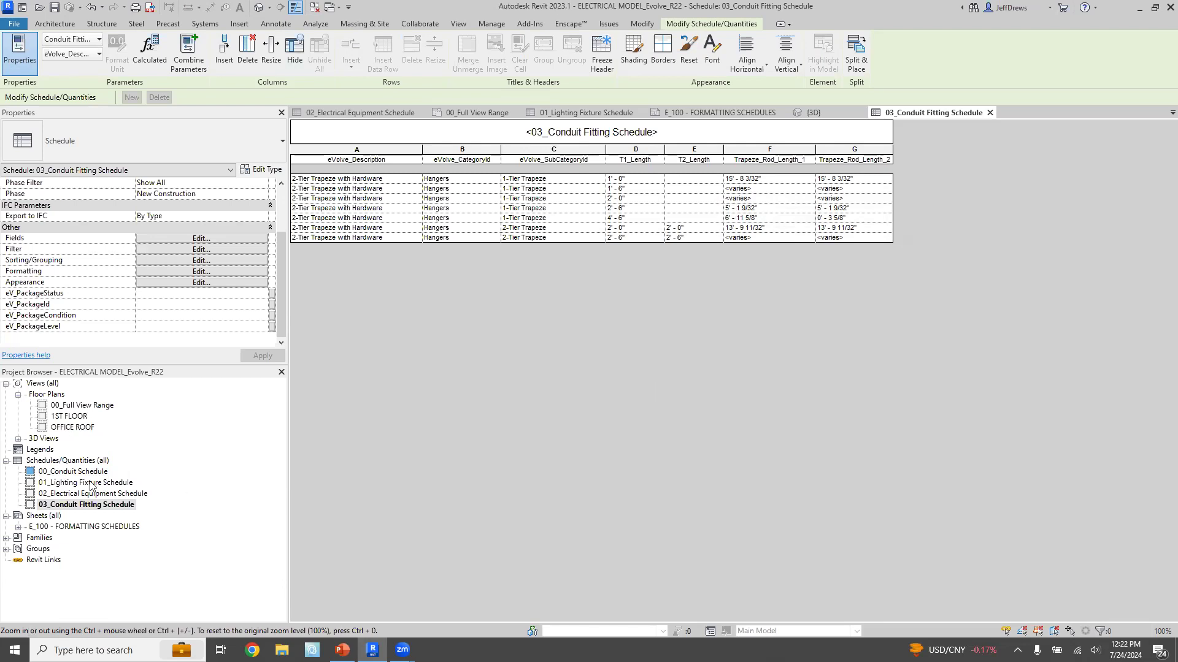
# - Widen the Submittal Verification column of the 02_Electrical Equipment Schedule to fit its header, and review the schedule's filter settings
pyautogui.click(63, 462)
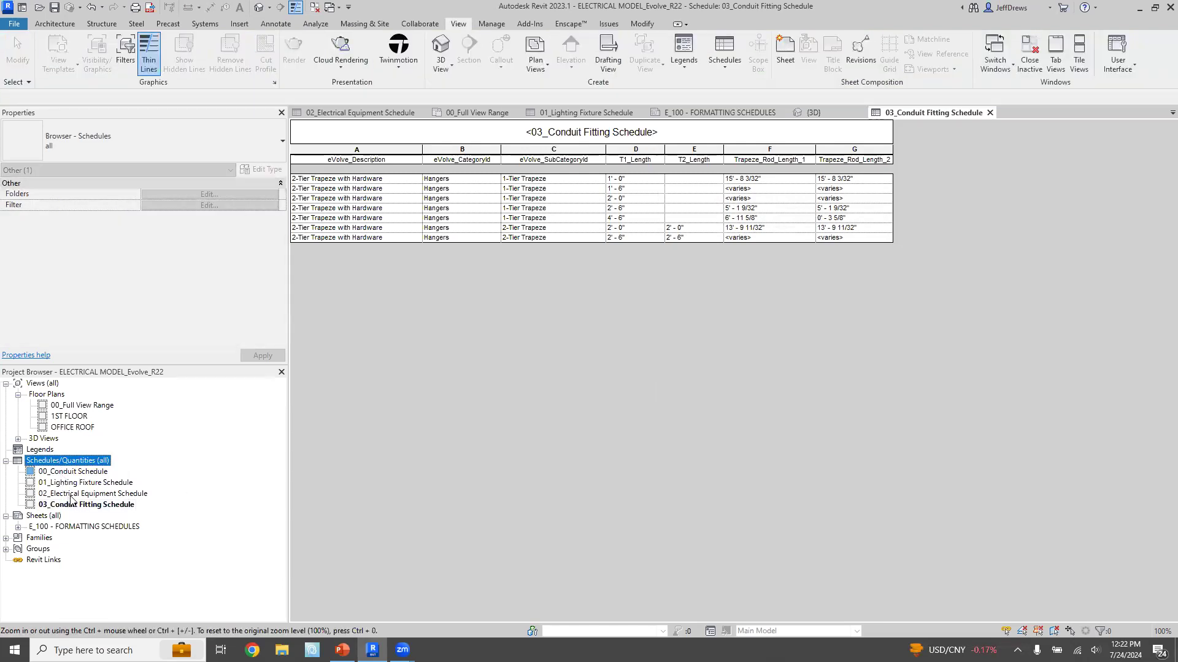
pyautogui.doubleClick(71, 495)
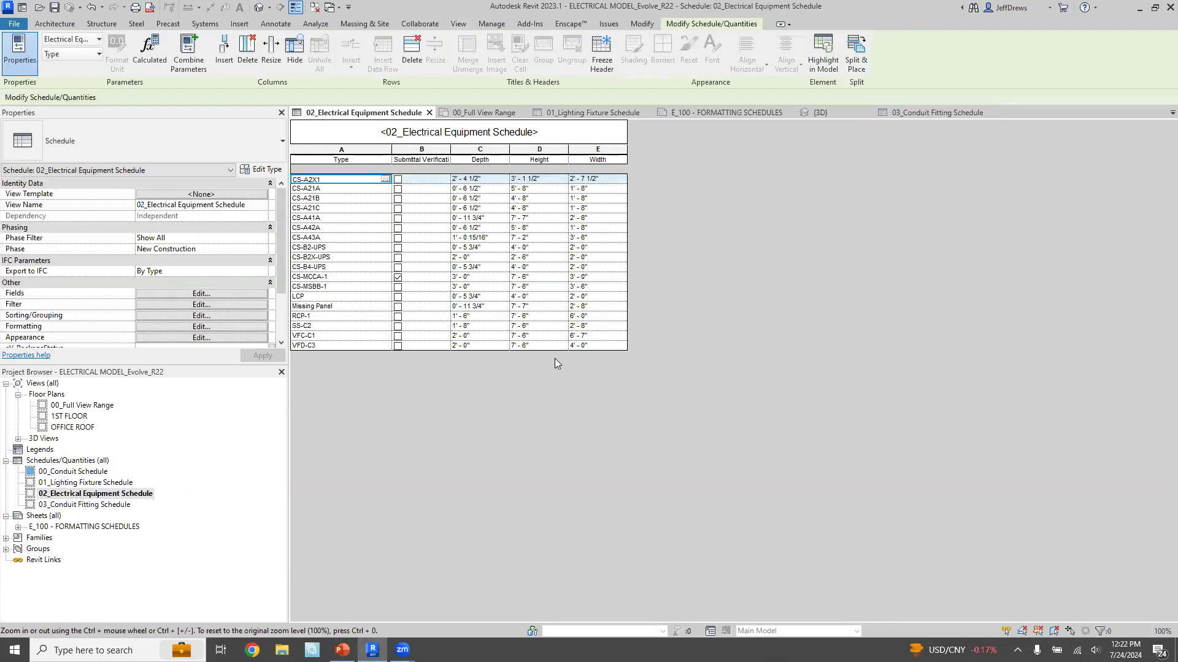
pyautogui.click(113, 496)
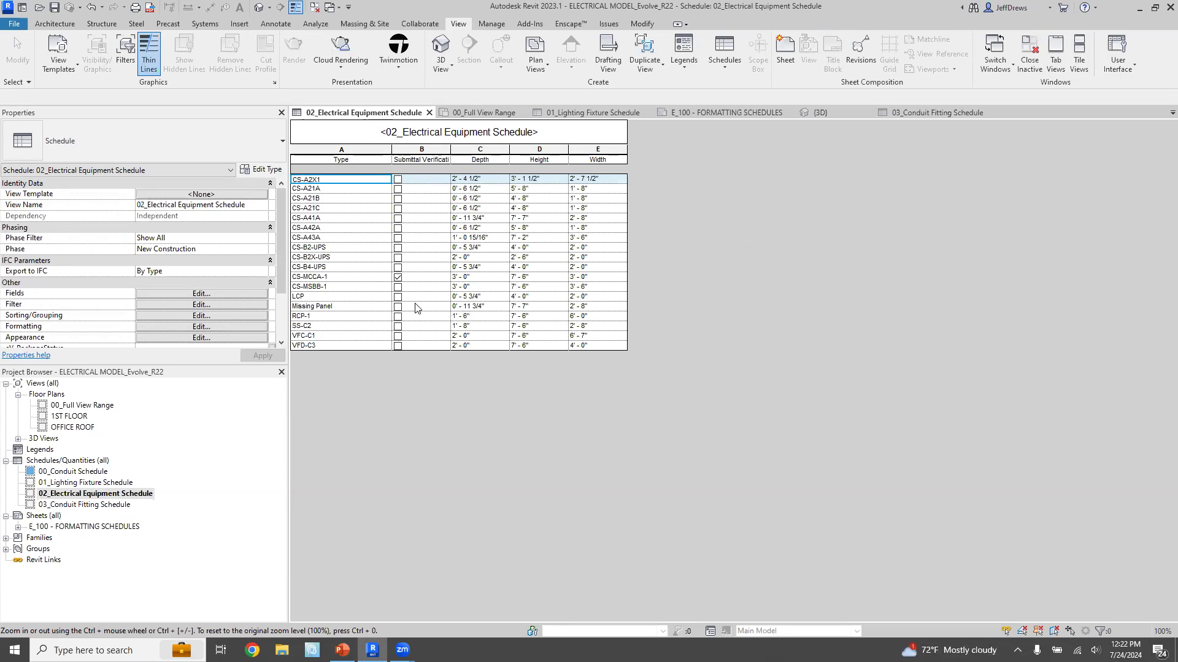
pyautogui.moveTo(451, 151); pyautogui.dragTo(474, 150)
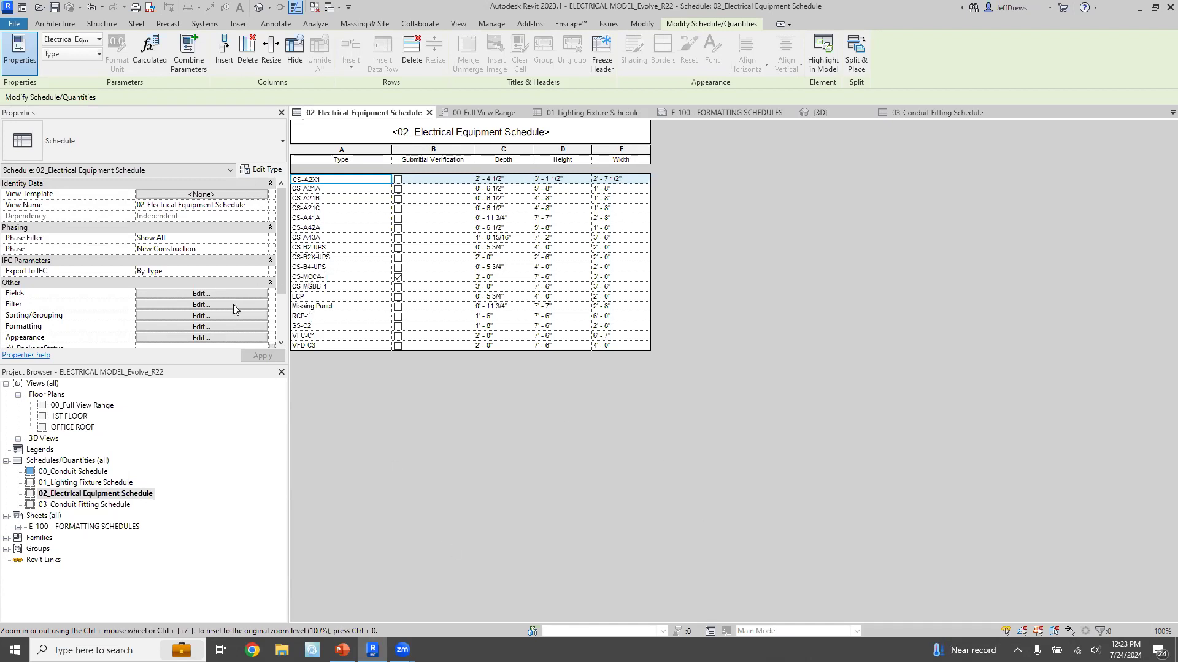
pyautogui.click(183, 306)
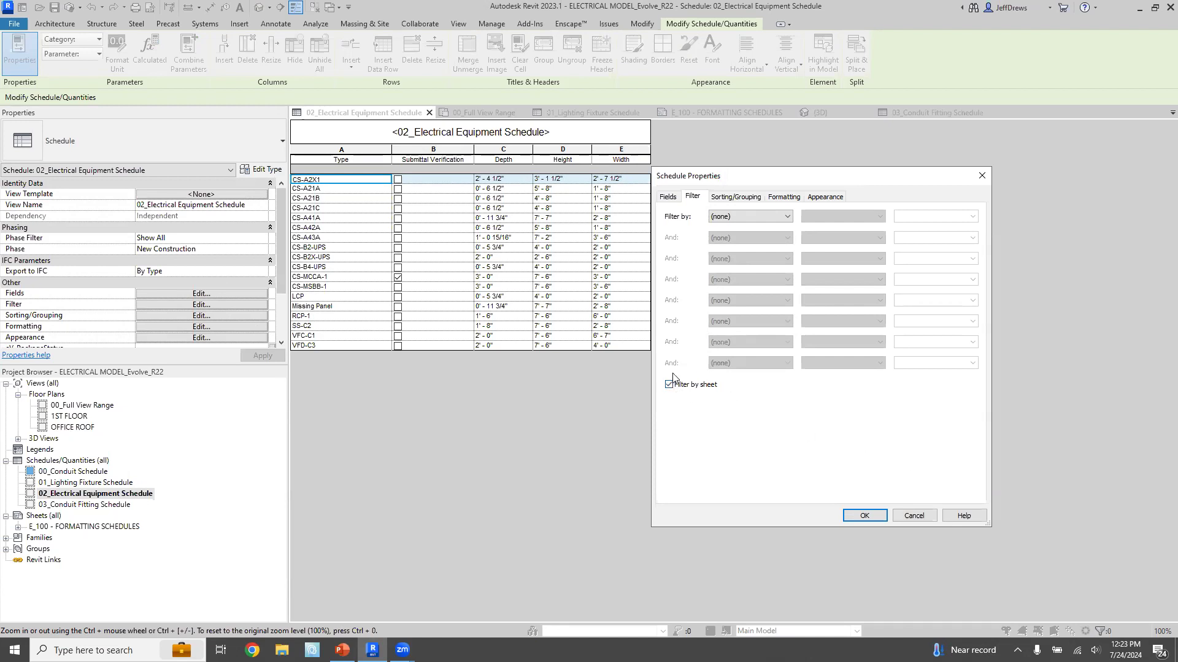
pyautogui.click(914, 515)
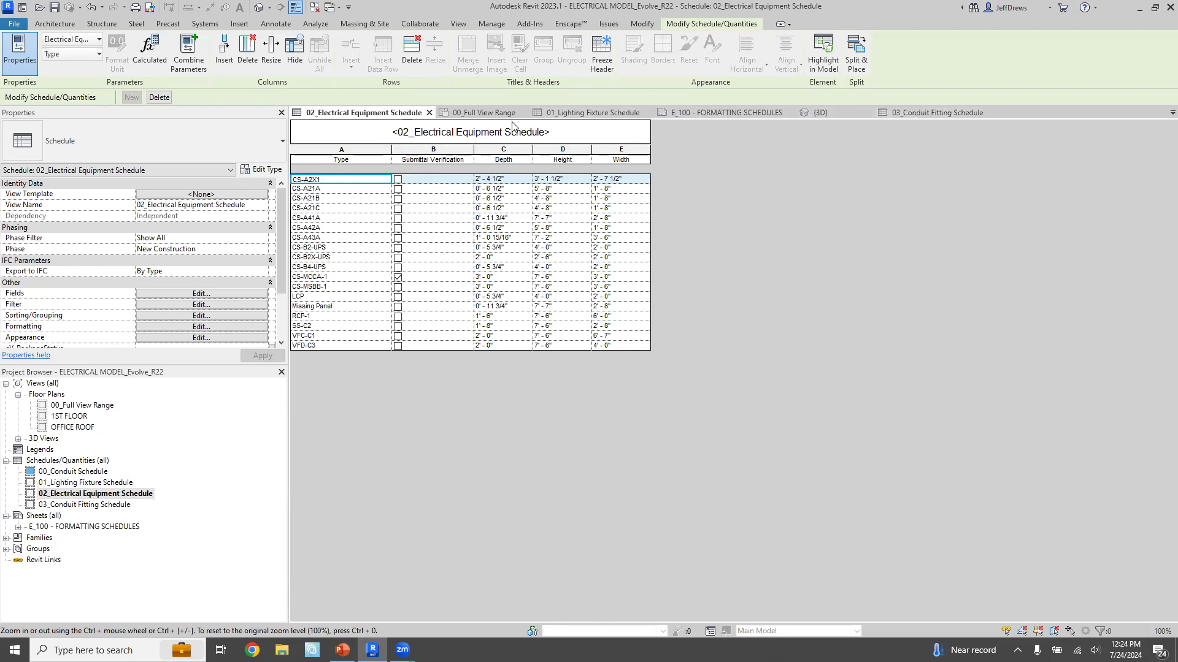
# - From the 00_Full View Range floor plan, start a new project parameter named Test
pyautogui.click(483, 117)
pyautogui.scroll(5, 614, 297)
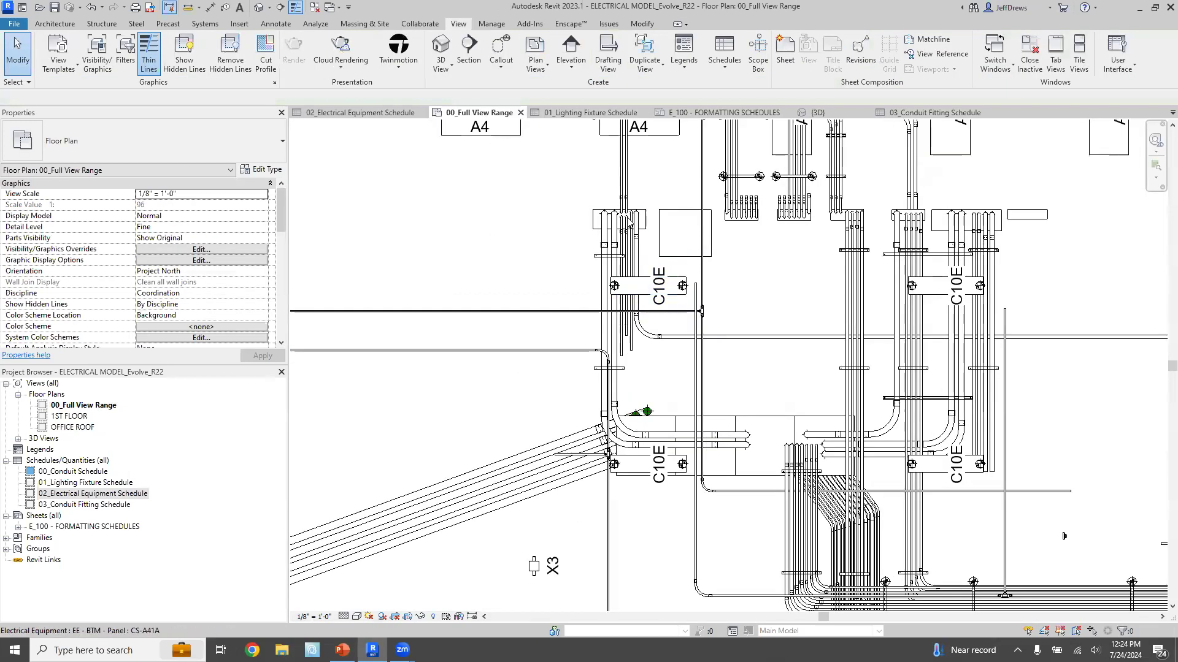
pyautogui.click(492, 25)
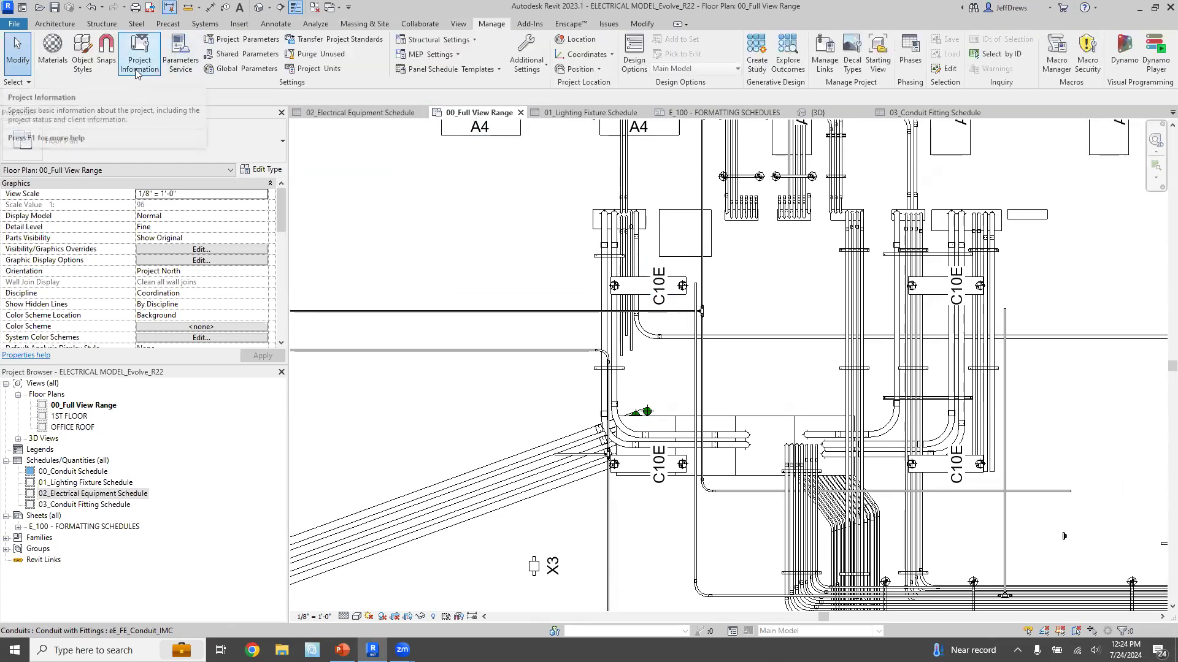
pyautogui.click(243, 39)
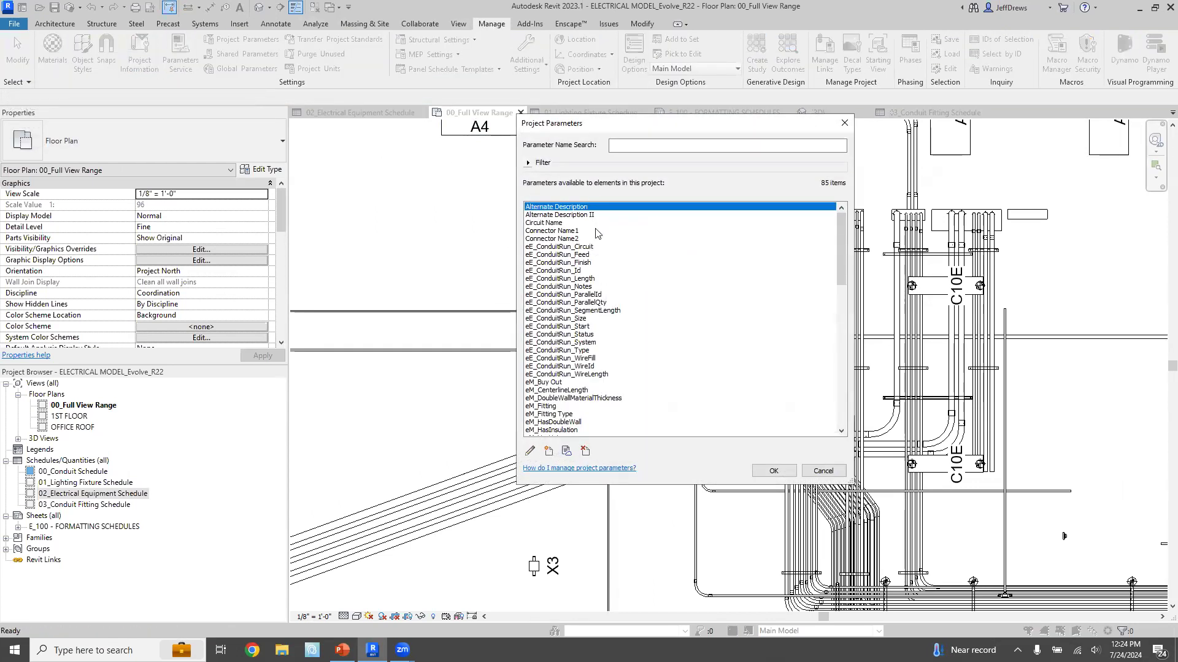
pyautogui.click(566, 452)
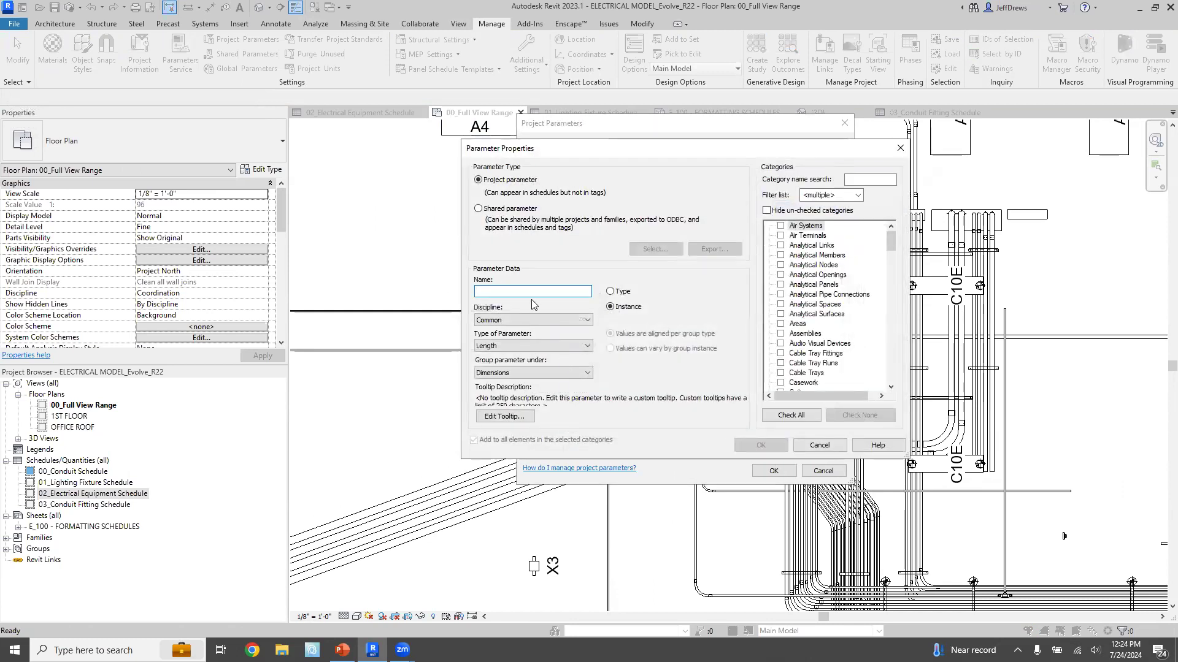
pyautogui.write('Test')
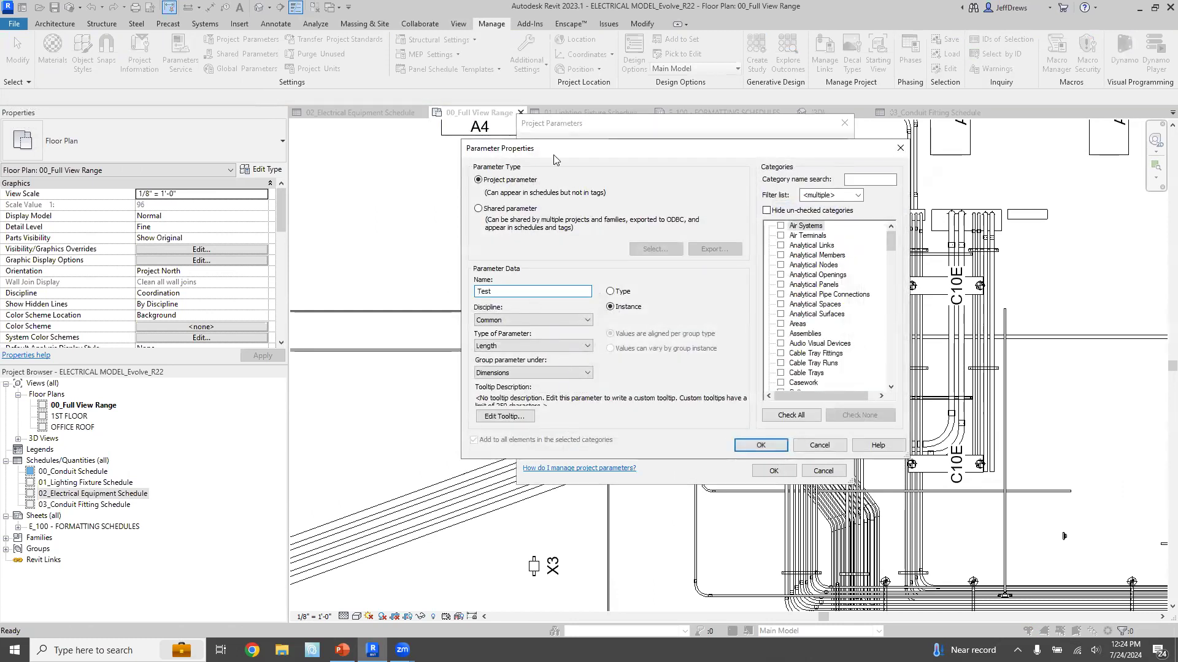
# - Assign the Test parameter to the Electrical Equipment category, set its type to Yes/No, and create it as an instance parameter
pyautogui.scroll(-9, 819, 325)
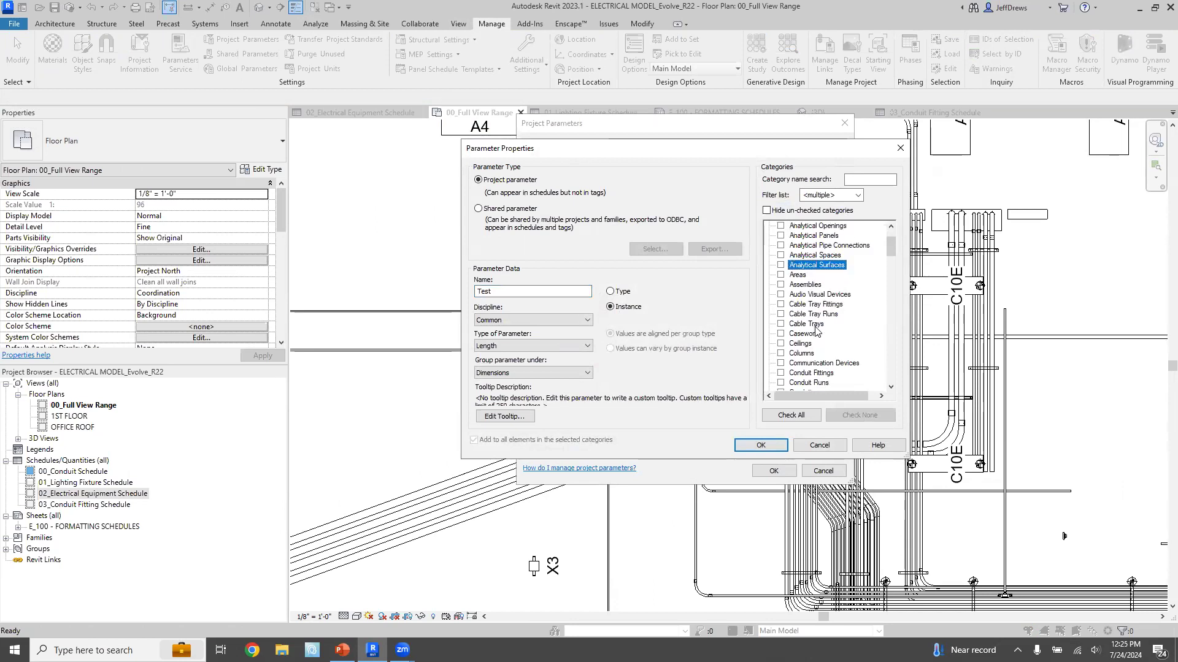
pyautogui.scroll(-4, 824, 332)
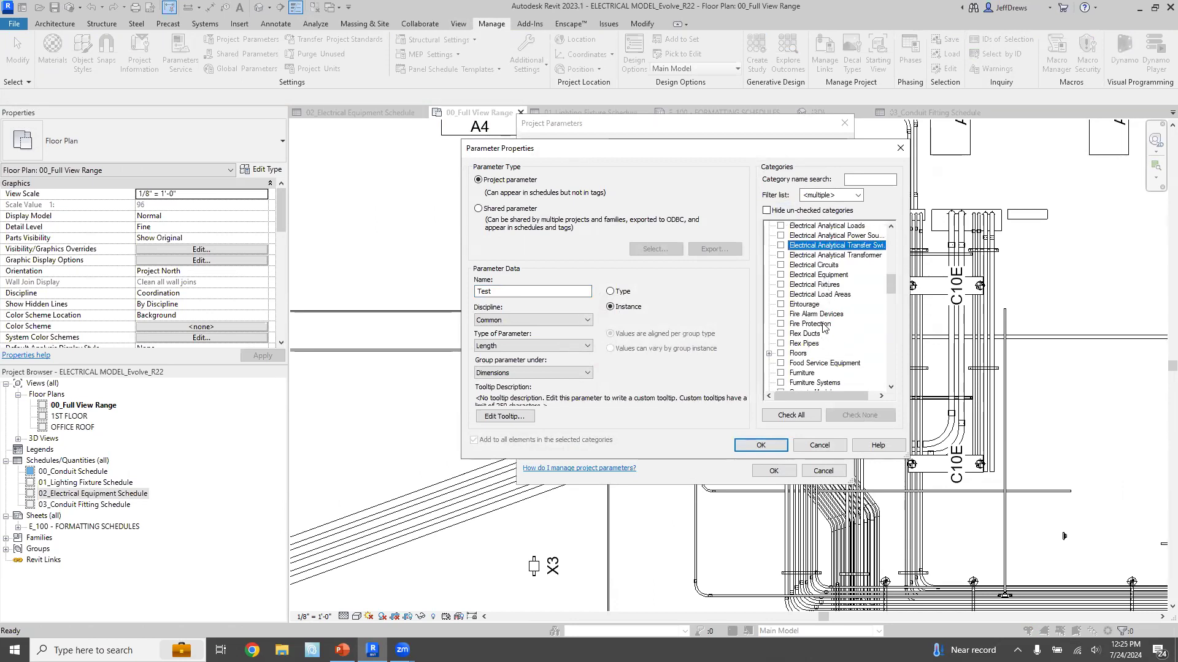
pyautogui.scroll(3, 825, 310)
pyautogui.click(822, 275)
pyautogui.click(781, 275)
pyautogui.click(540, 346)
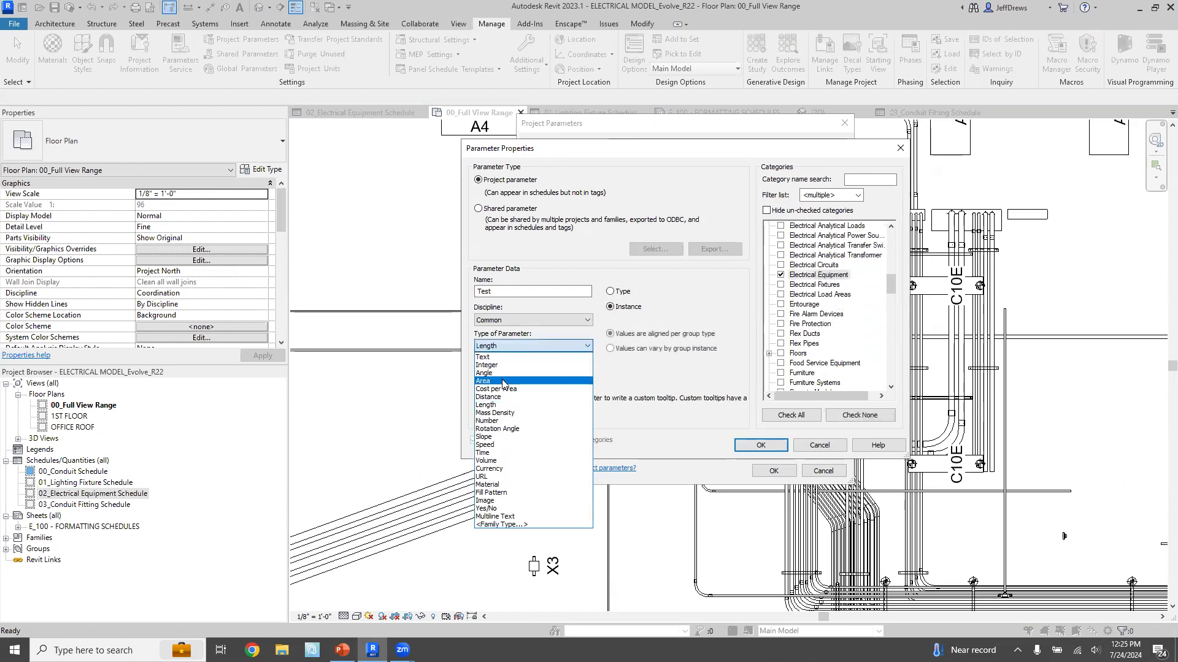
pyautogui.click(487, 508)
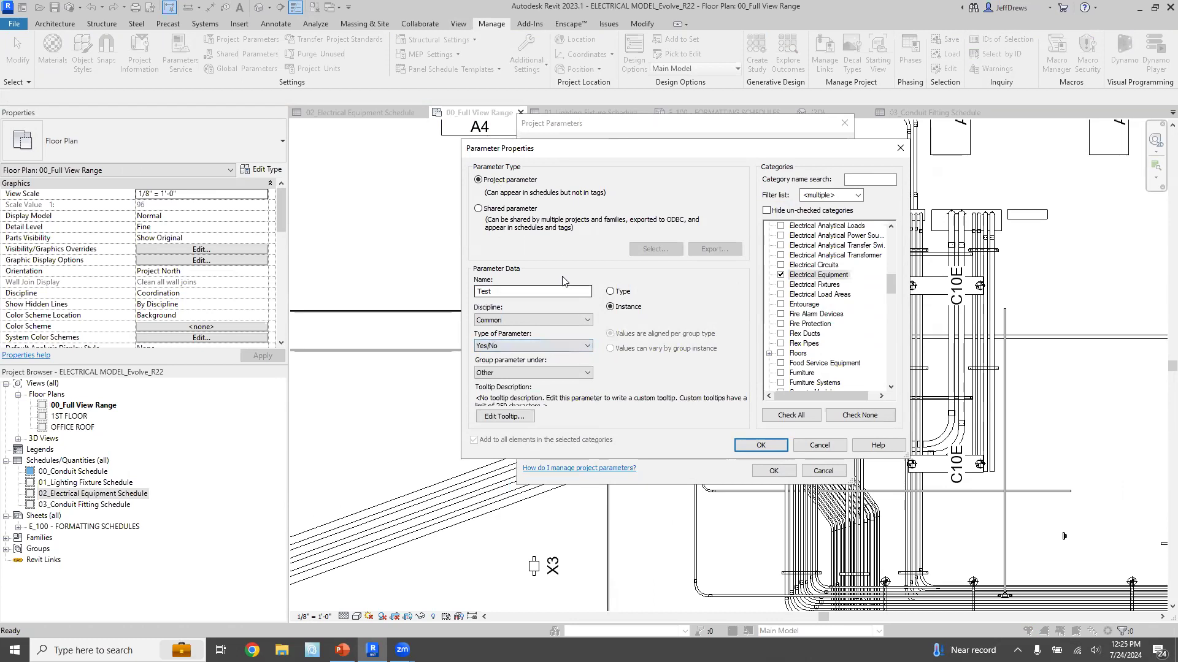
pyautogui.click(774, 444)
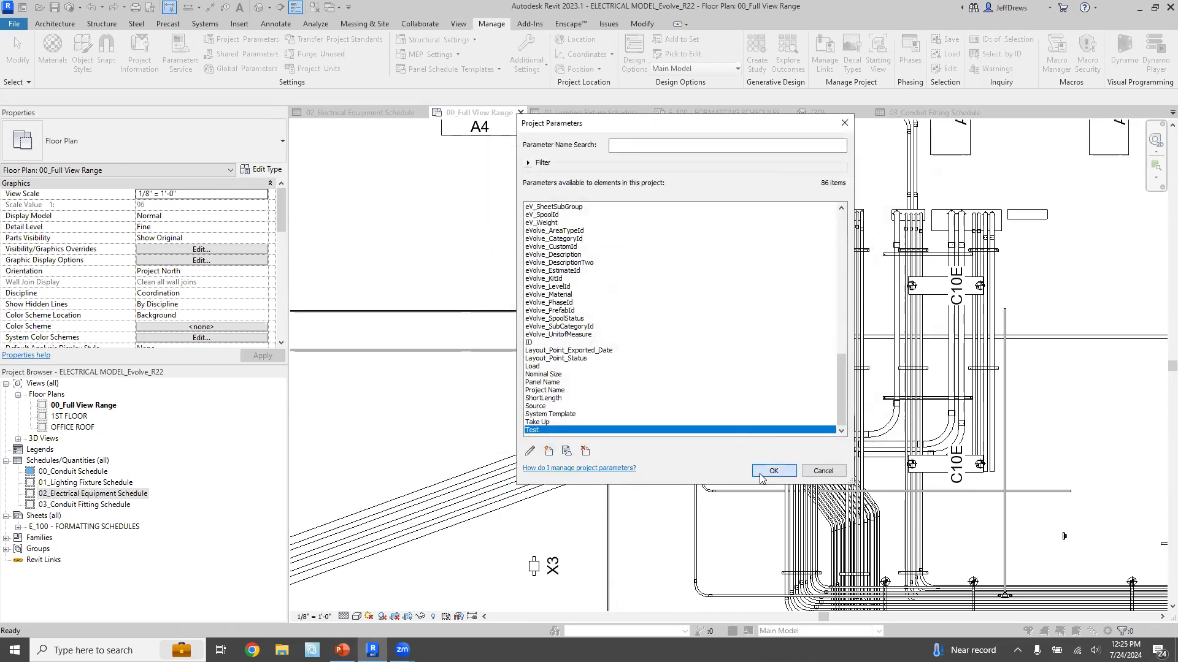
pyautogui.click(767, 470)
# - Select the CS-A41A panel in the floor plan and look for the Test parameter in its instance properties
pyautogui.click(619, 219)
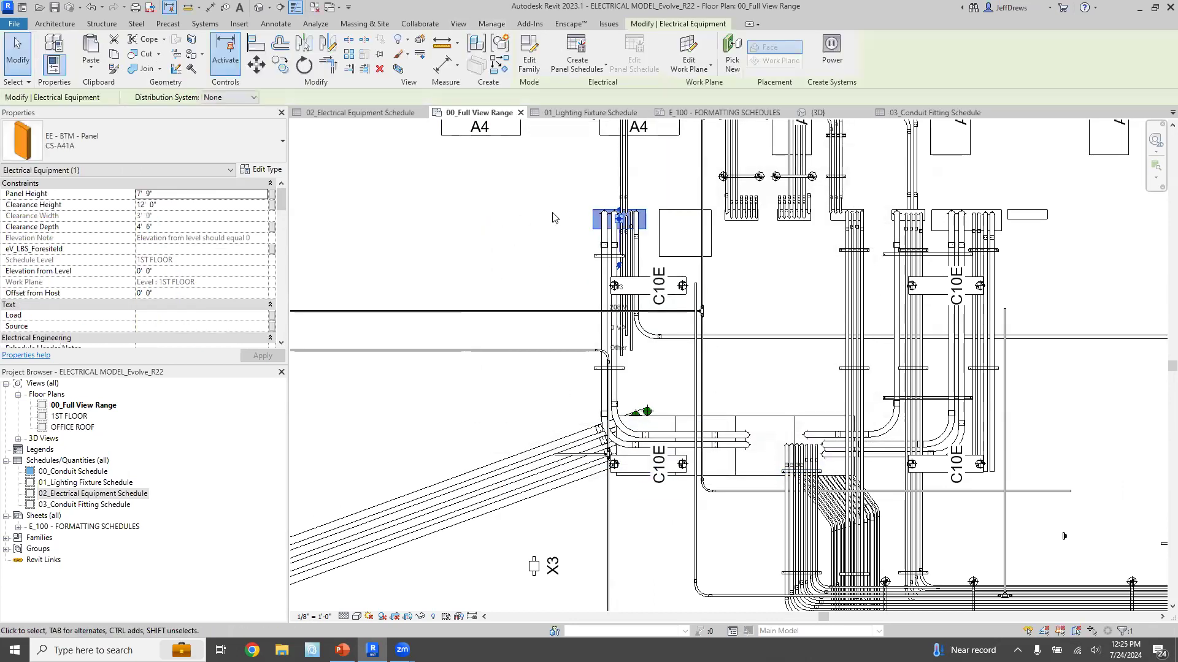
pyautogui.scroll(-10, 154, 220)
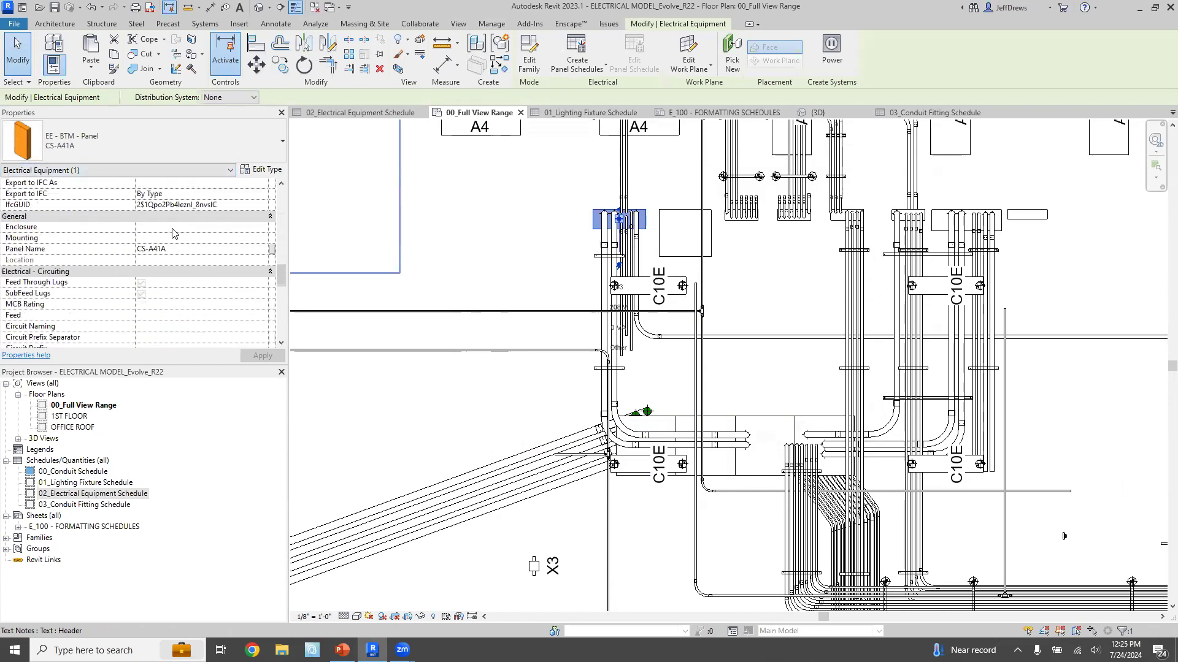
pyautogui.scroll(-15, 172, 234)
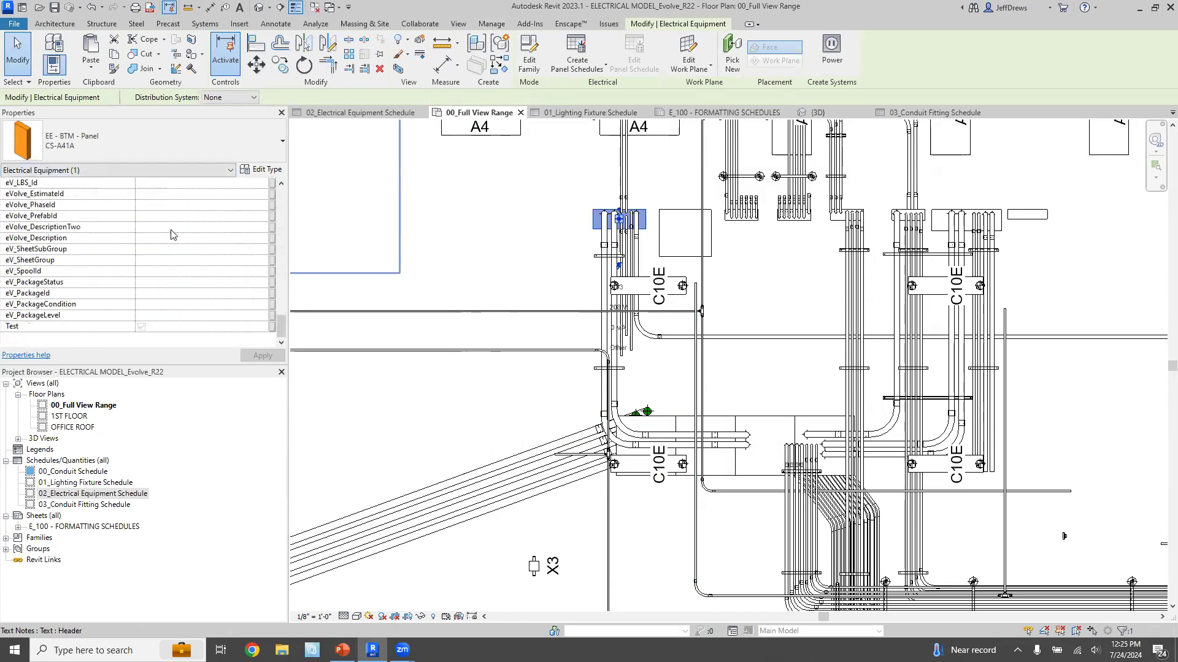
pyautogui.click(489, 226)
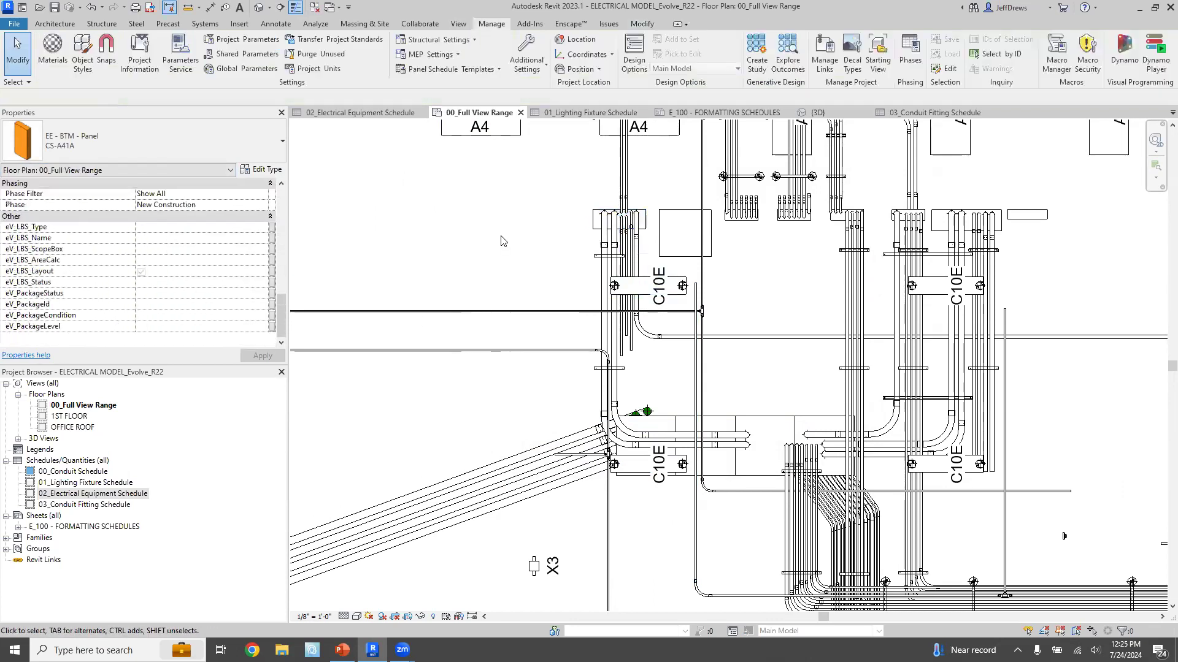
# - Add the Test field to the 02_Electrical Equipment Schedule as the last column, after Width
pyautogui.click(361, 112)
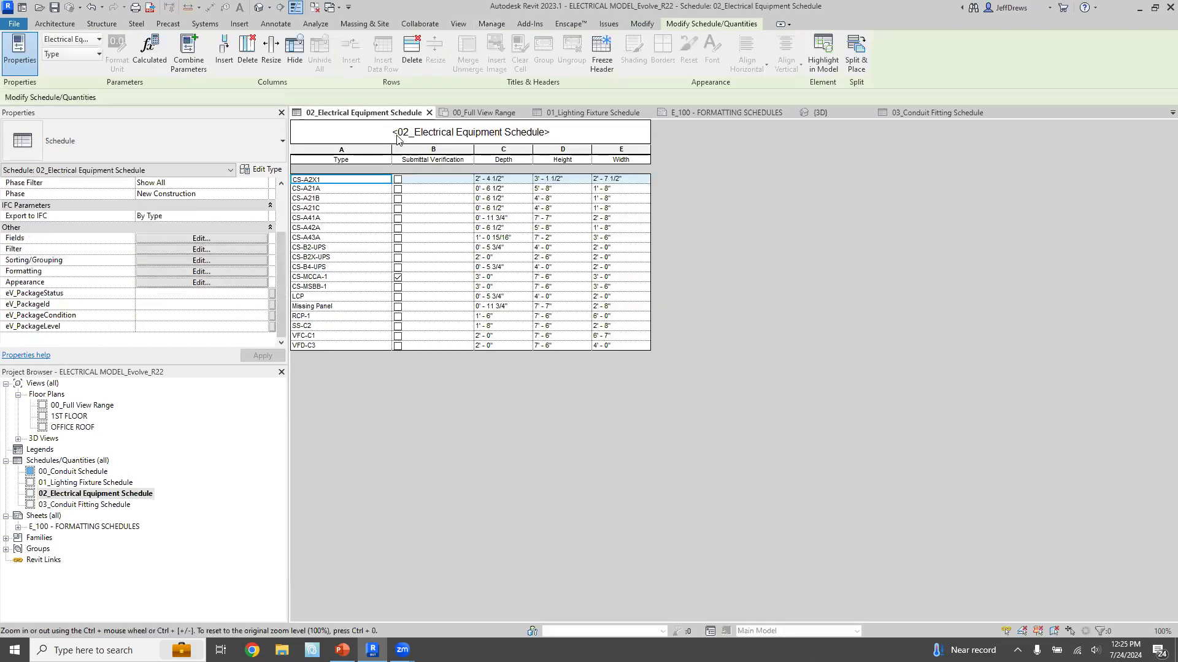
pyautogui.click(186, 239)
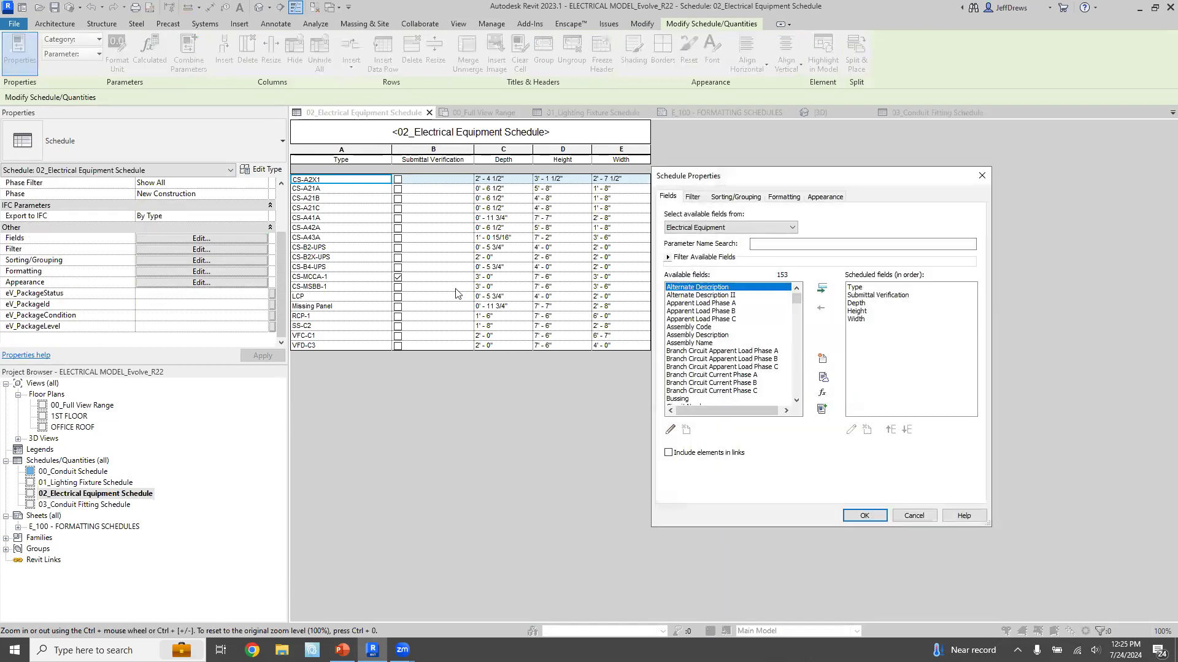
pyautogui.click(715, 365)
pyautogui.press('t')
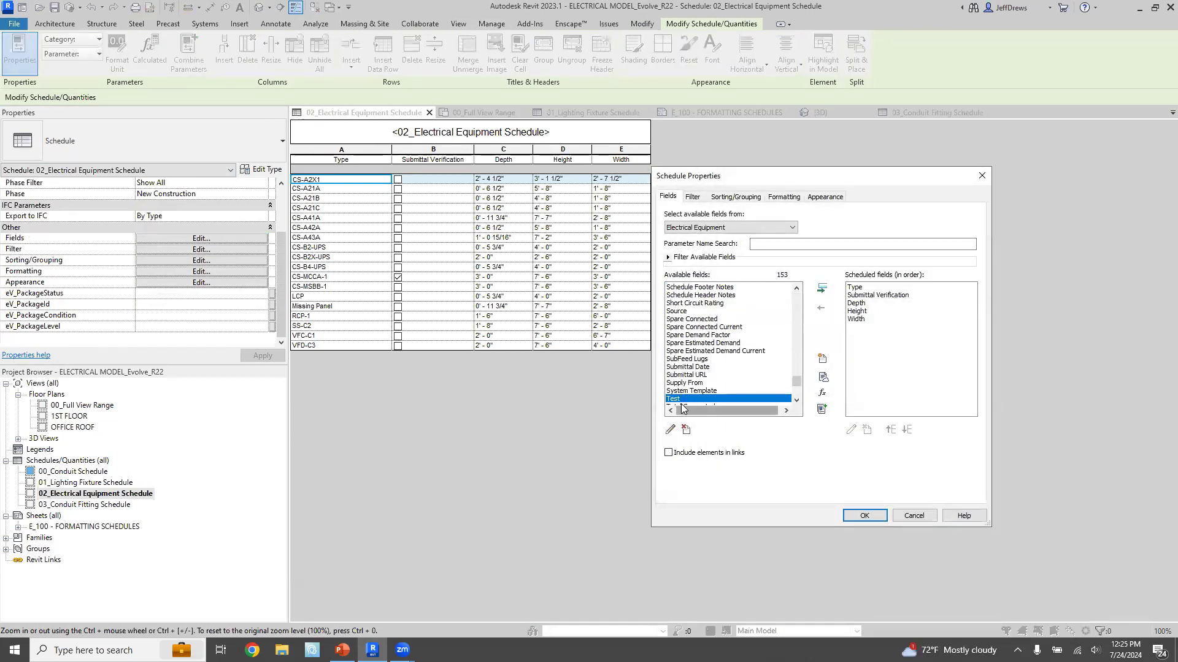
pyautogui.click(822, 288)
pyautogui.click(864, 515)
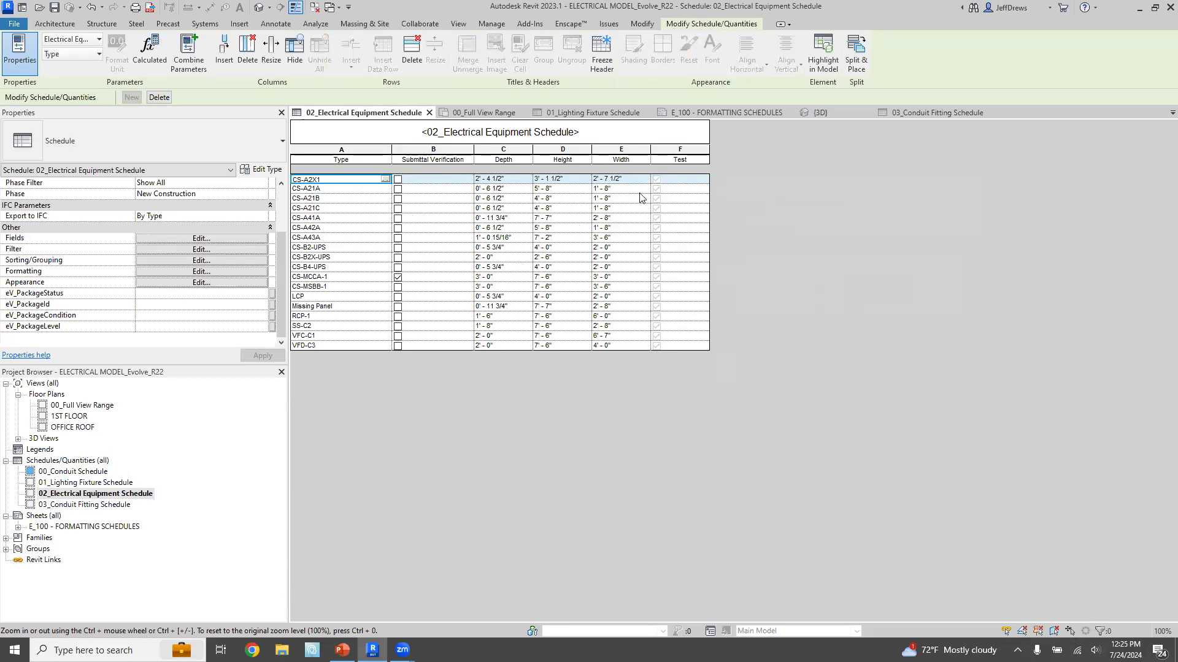
# - Mark the Test value as yes for the CS-A2X1 row in the 02_Electrical Equipment Schedule
pyautogui.click(658, 182)
pyautogui.click(657, 179)
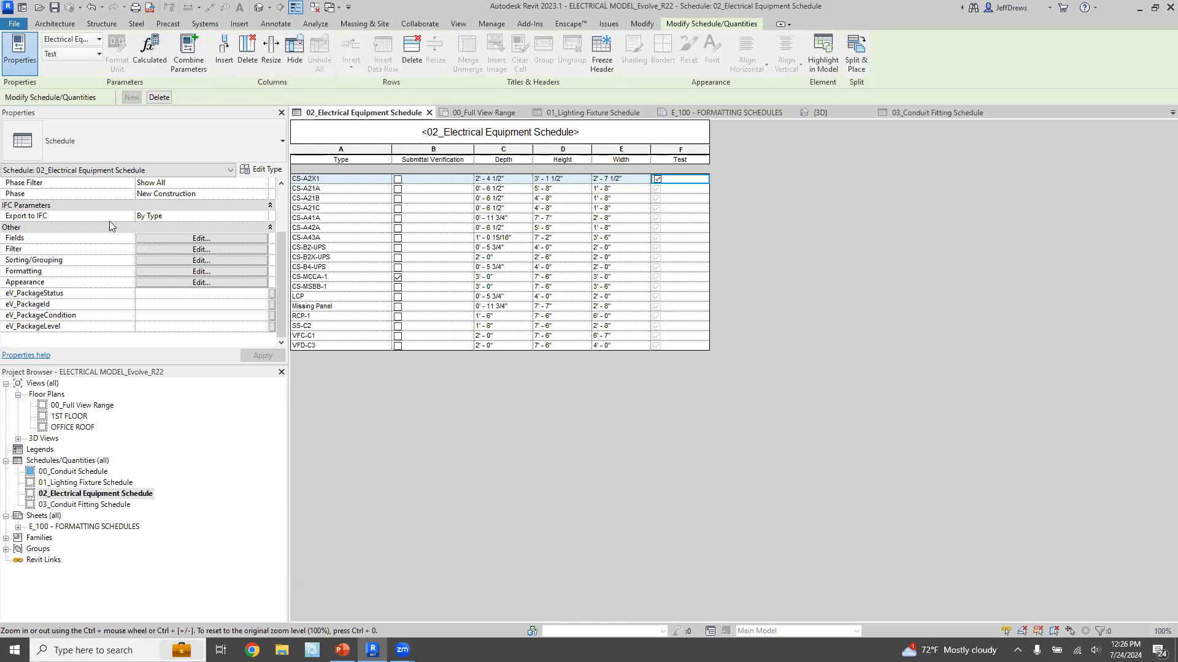
pyautogui.click(448, 162)
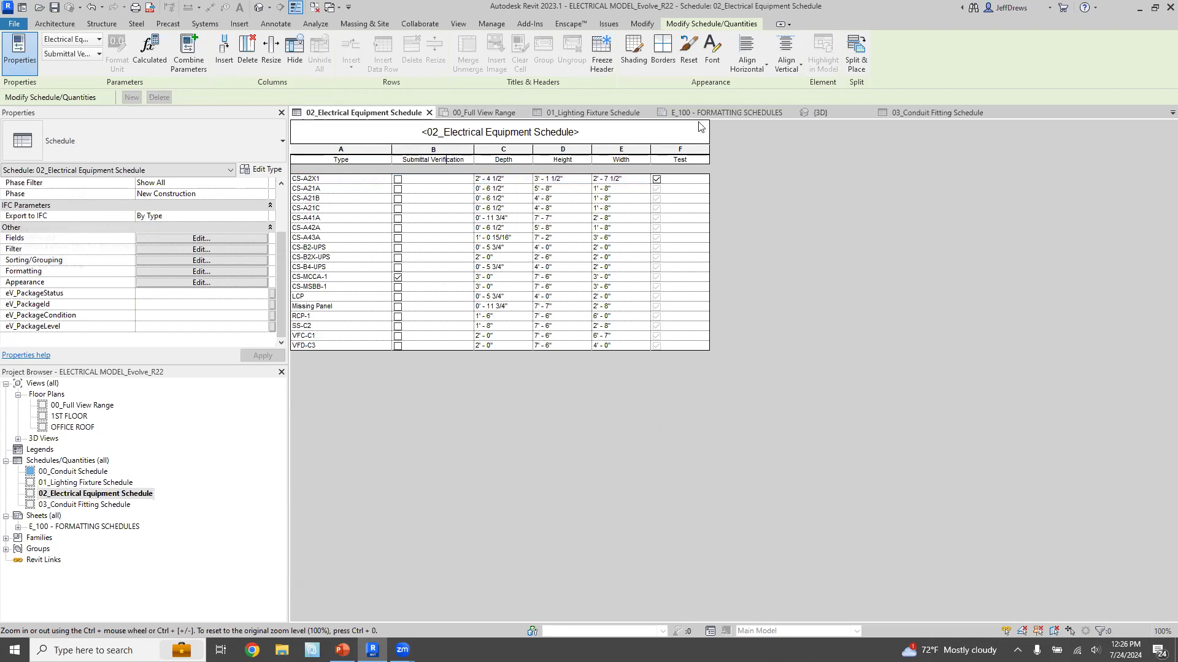
# - Select the CS-A2X1 transformer in the 00_Full View Range plan and review its type properties without changing them
pyautogui.click(482, 112)
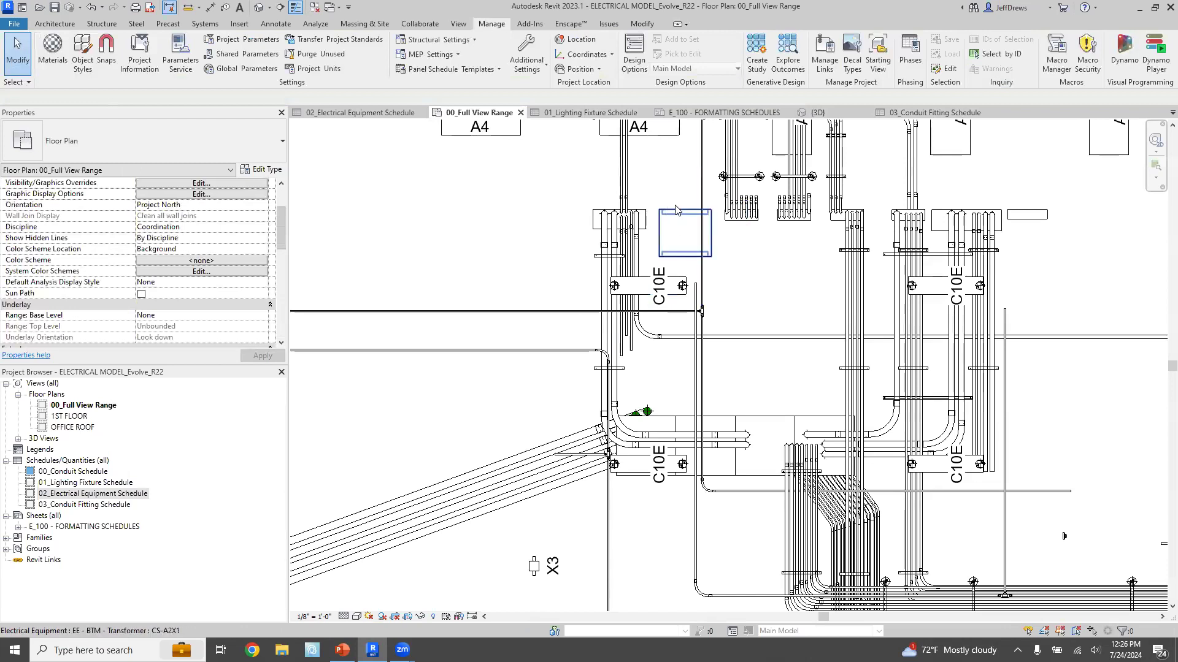
pyautogui.click(685, 233)
pyautogui.click(261, 170)
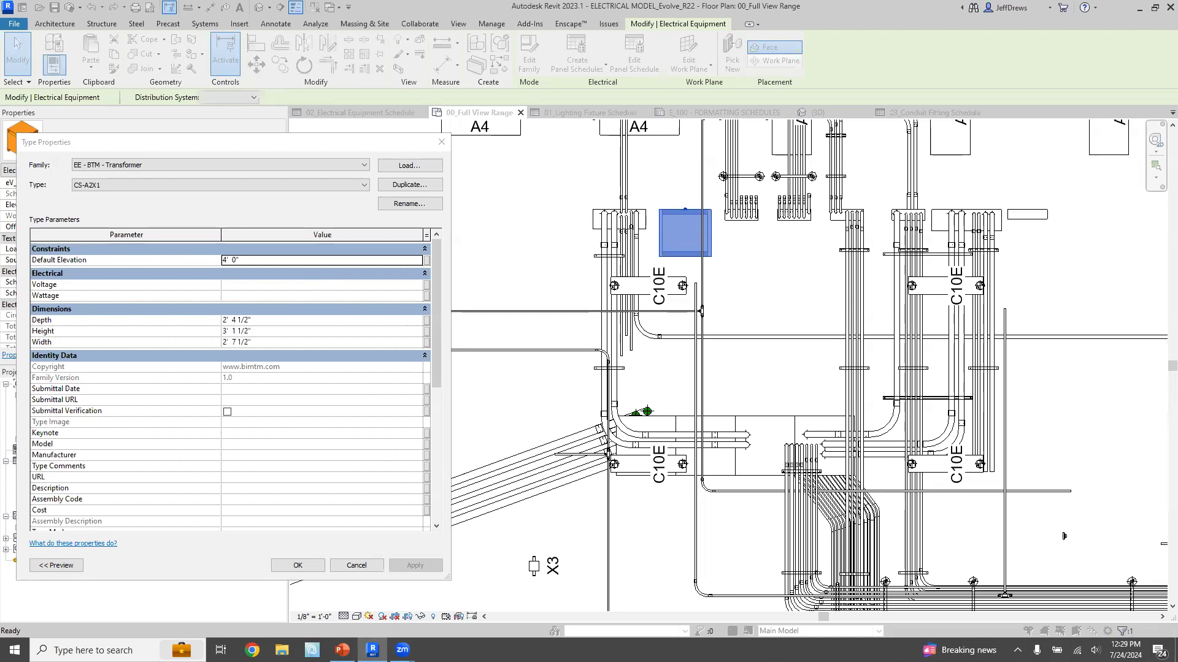
pyautogui.click(364, 567)
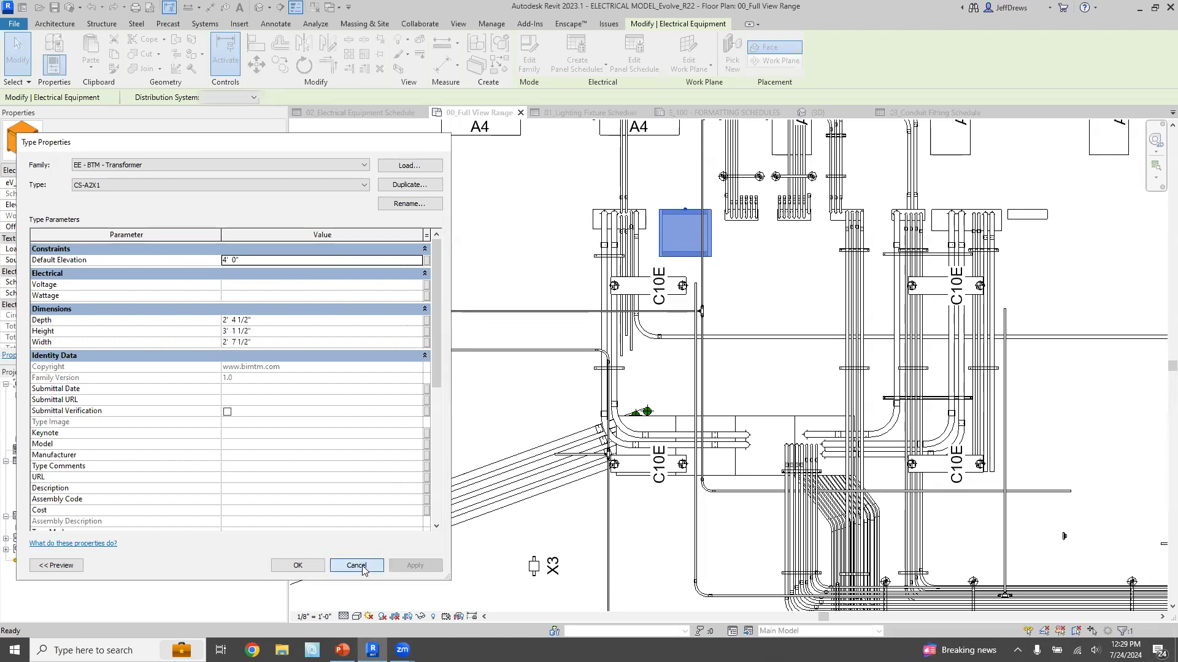